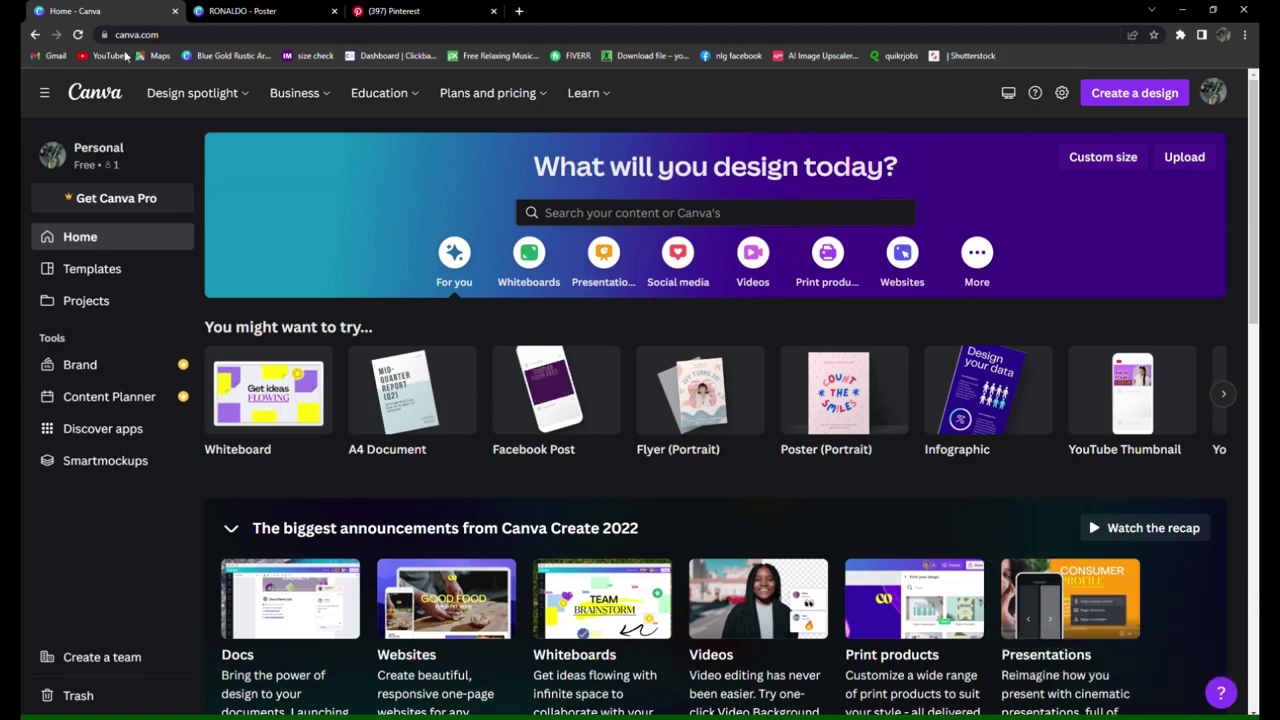
# - Dismiss the find bar and switch to the RONALDO - Poster design tab
pyautogui.press('Escape')
pyautogui.click(245, 10)
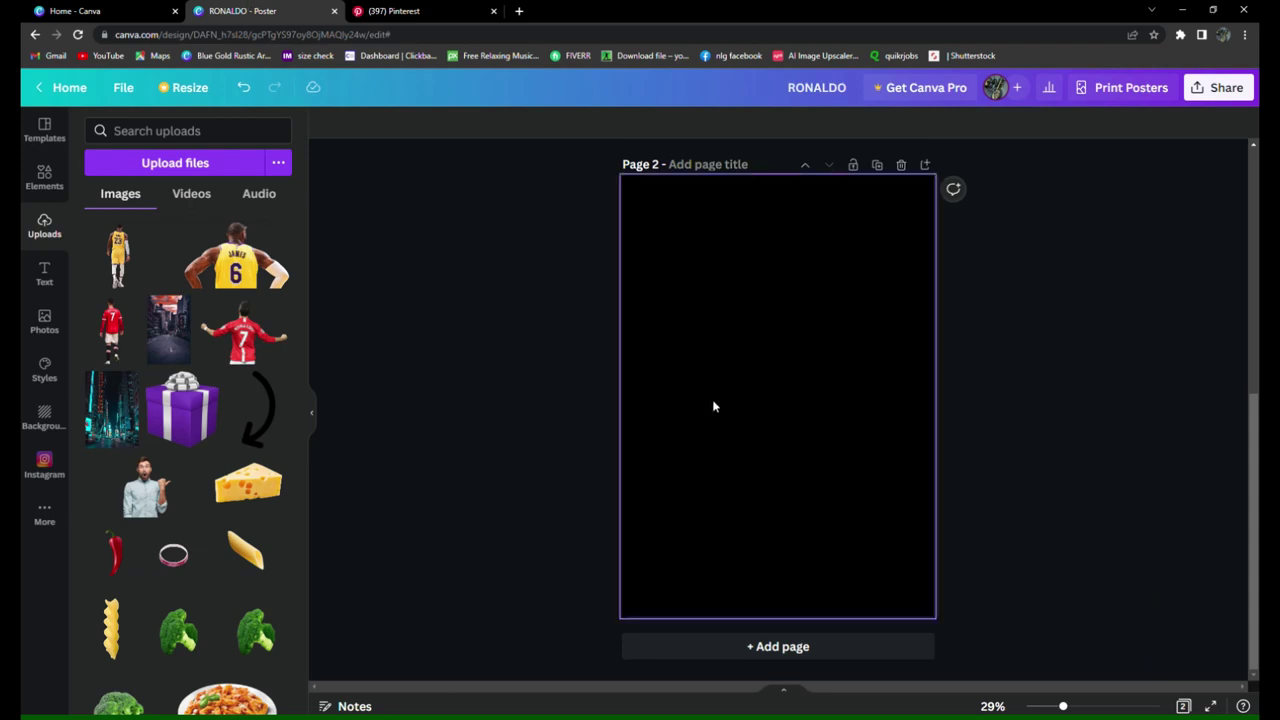
# - Add the neon city photo from Uploads and stretch it from the top-left corner across the page
pyautogui.click(113, 420)
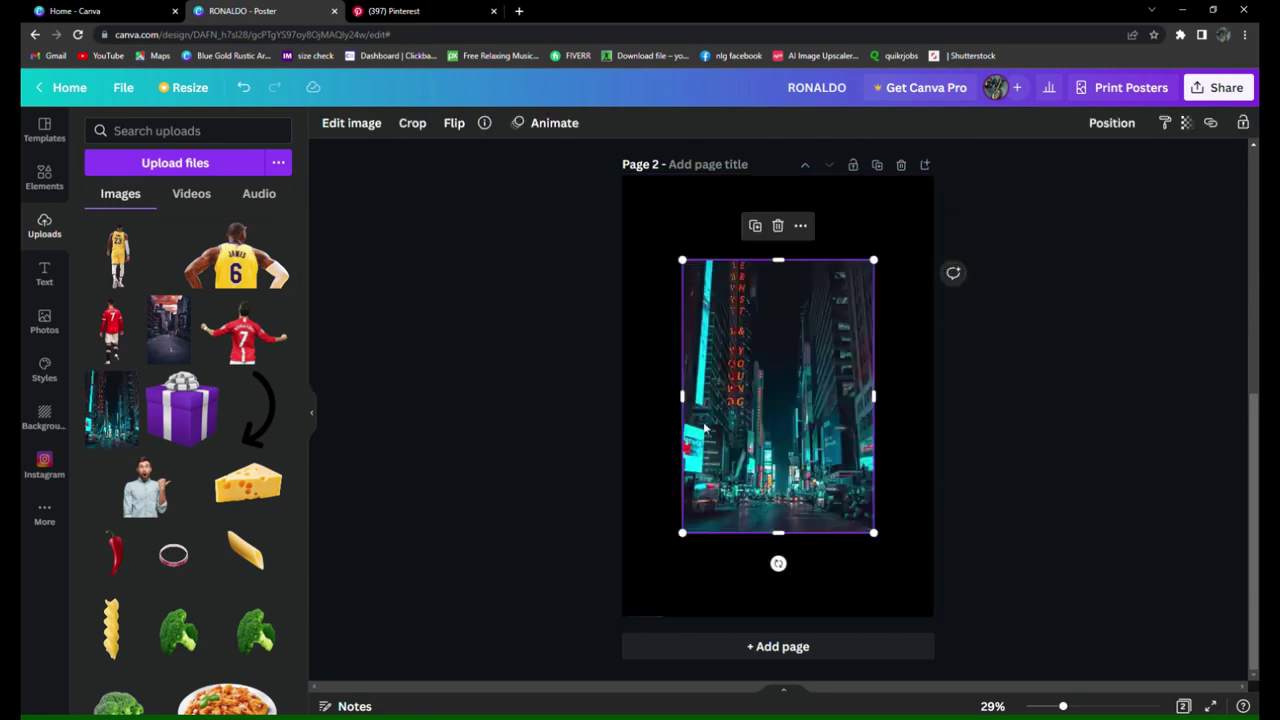
pyautogui.moveTo(718, 474); pyautogui.dragTo(660, 392)
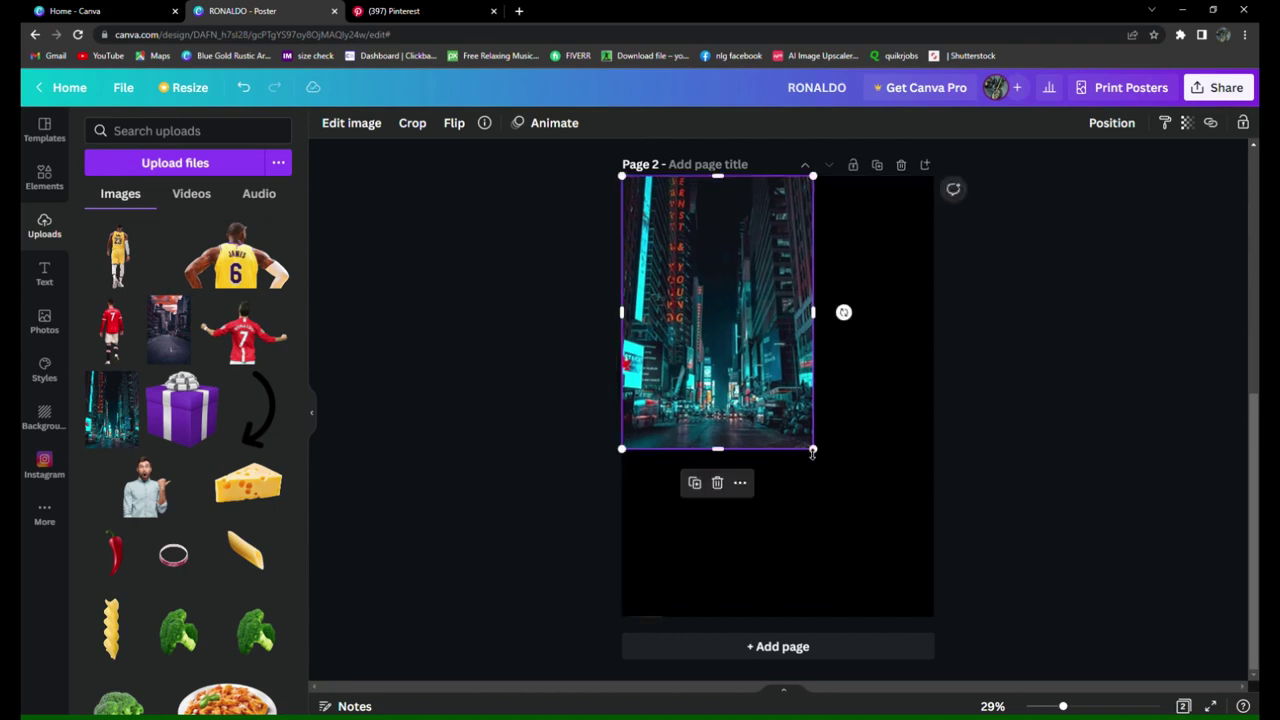
pyautogui.moveTo(824, 457); pyautogui.dragTo(949, 633)
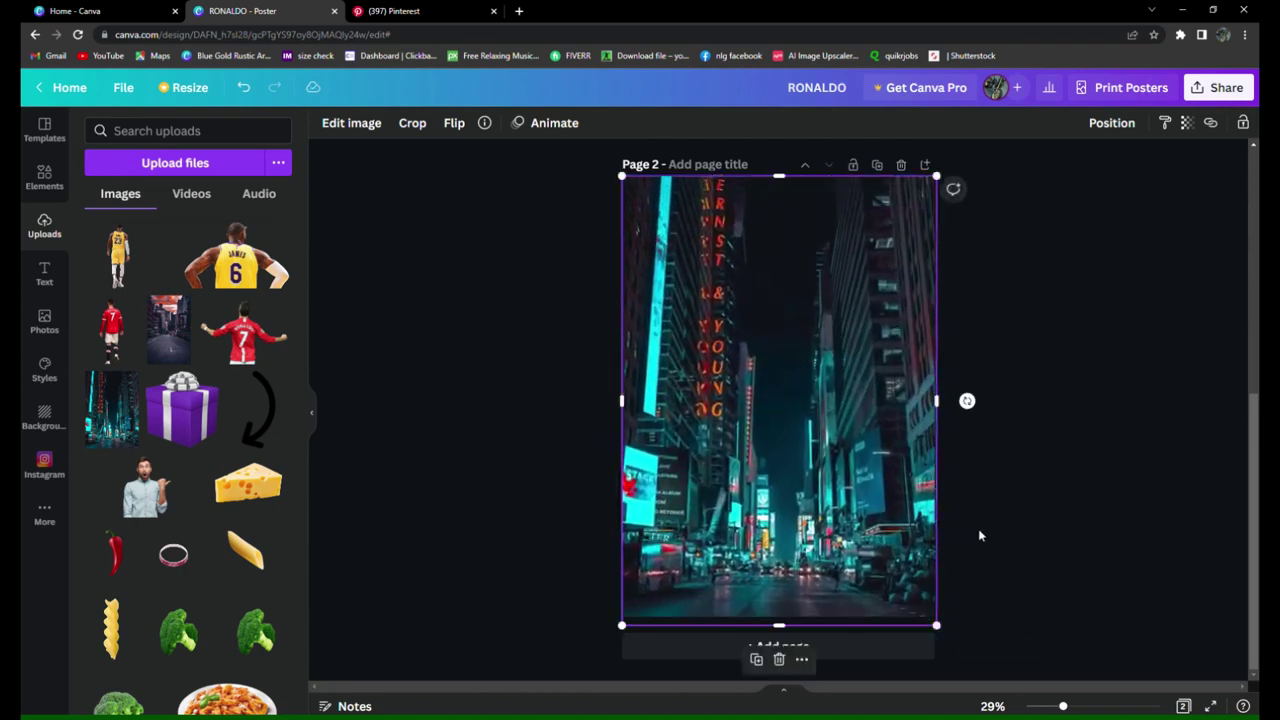
pyautogui.click(781, 549)
pyautogui.click(787, 337)
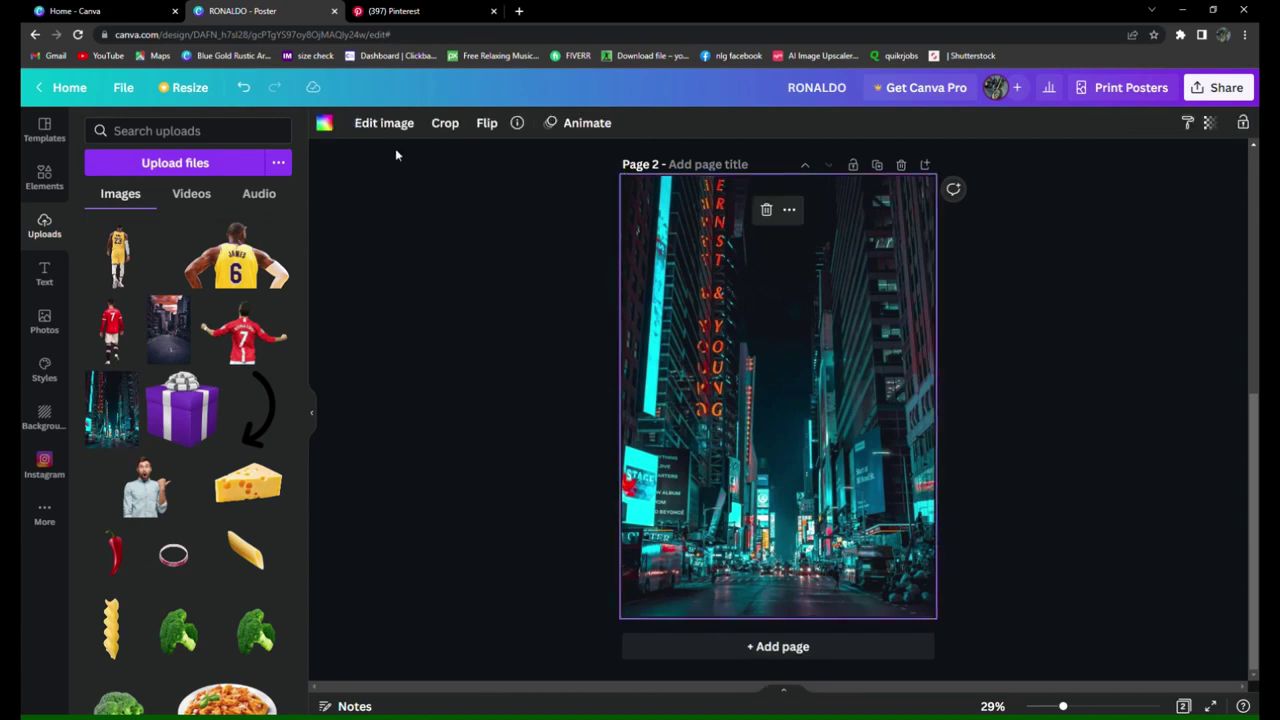
# - Set the city photo's contrast to 31, saturation to 46 and highlights to 20
pyautogui.click(384, 123)
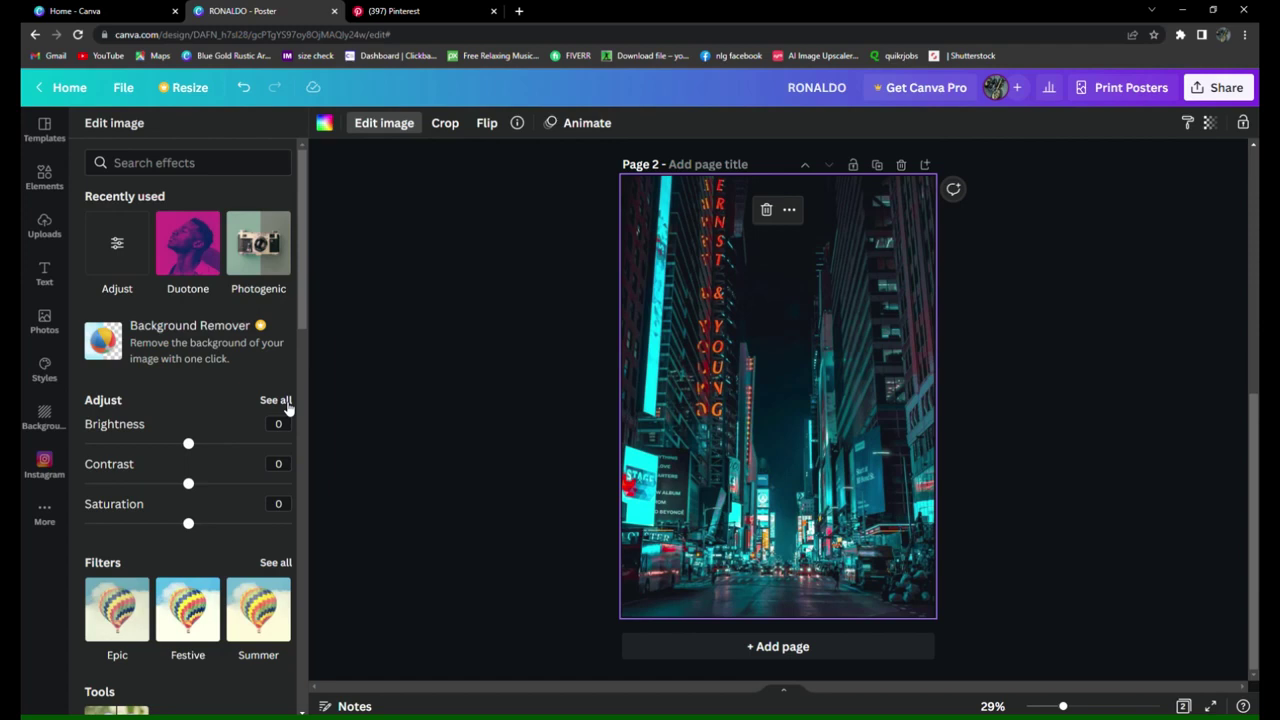
pyautogui.click(276, 400)
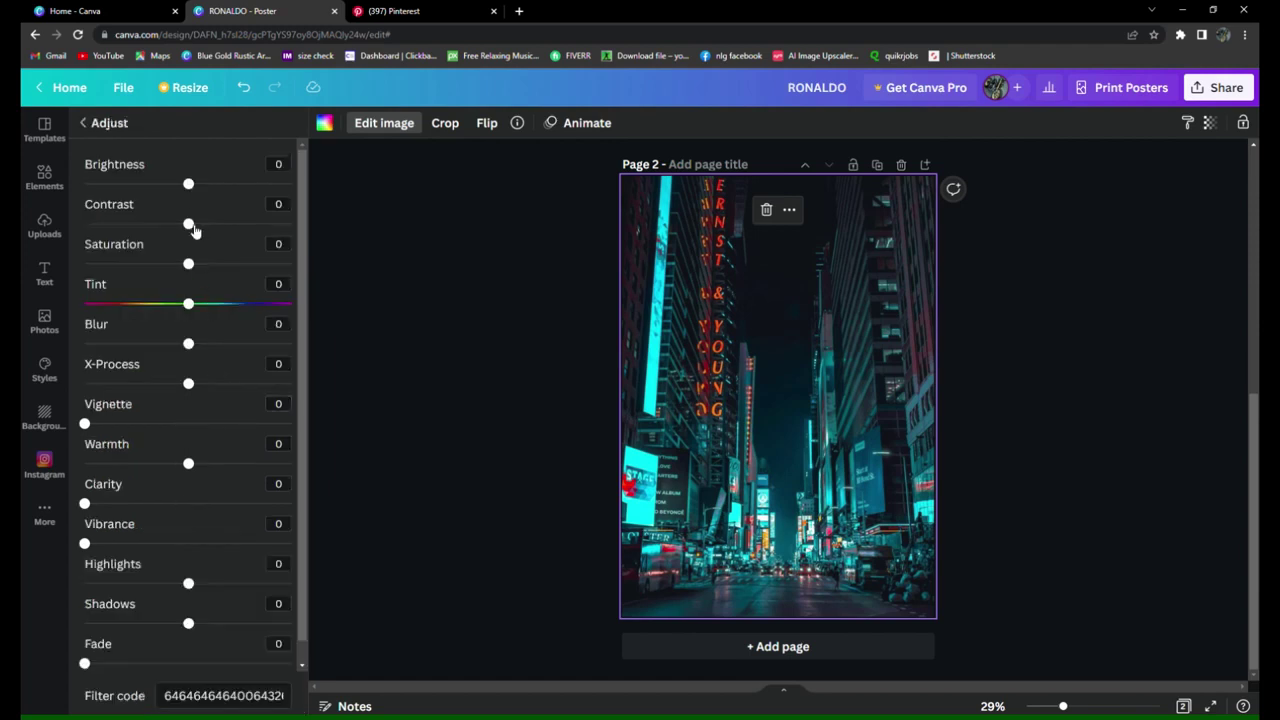
pyautogui.moveTo(191, 230)
pyautogui.mouseDown()
pyautogui.moveTo(247, 233)
pyautogui.moveTo(221, 225)
pyautogui.mouseUp()
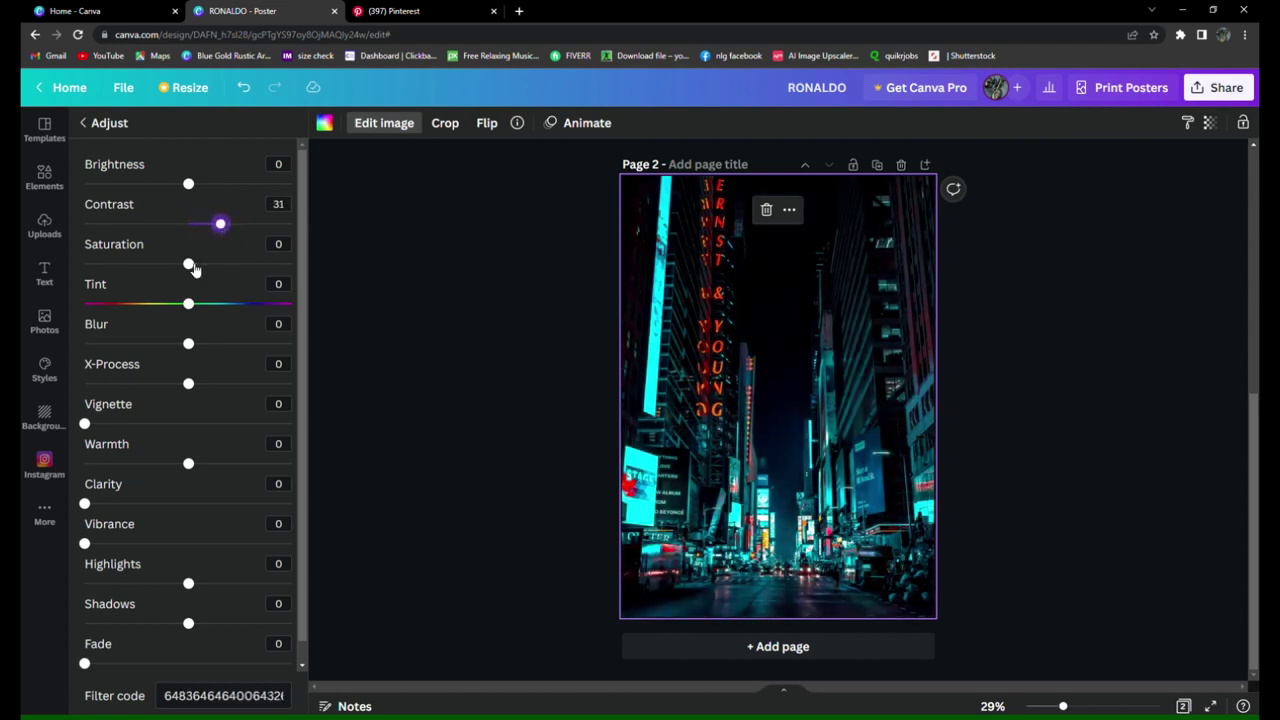
pyautogui.moveTo(195, 270); pyautogui.dragTo(240, 279)
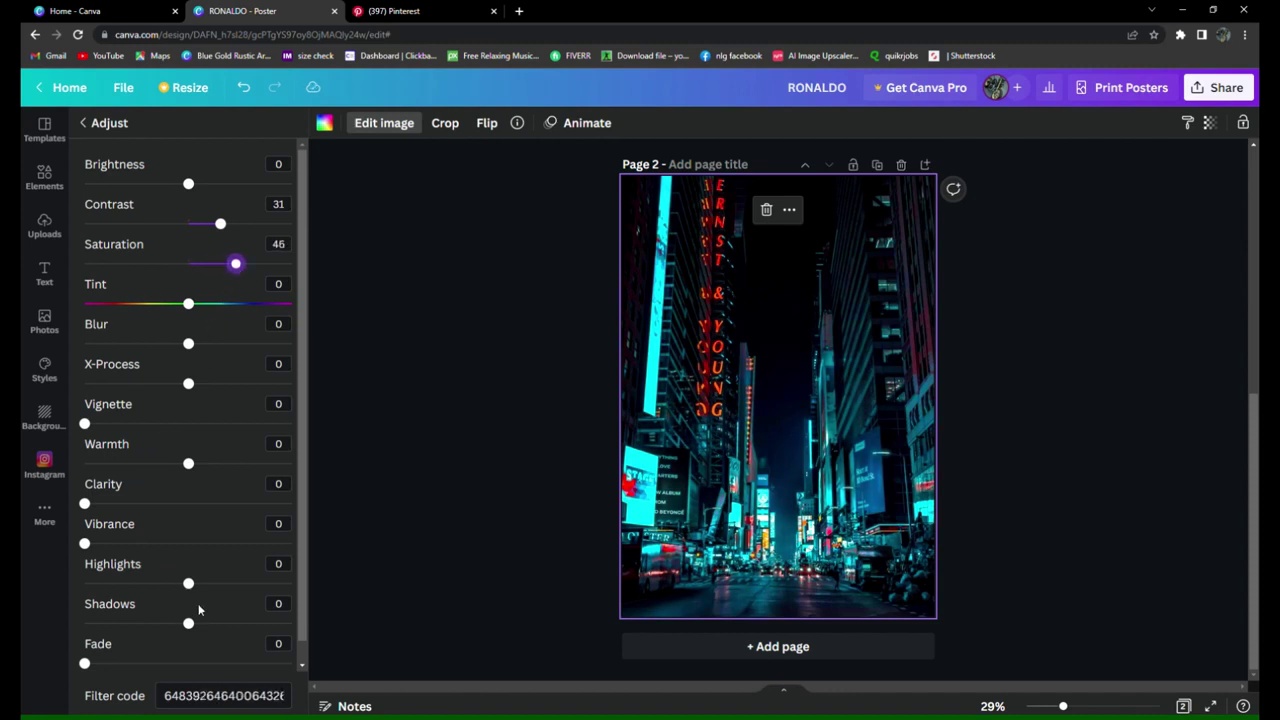
pyautogui.moveTo(190, 585)
pyautogui.mouseDown()
pyautogui.moveTo(123, 597)
pyautogui.moveTo(213, 606)
pyautogui.mouseUp()
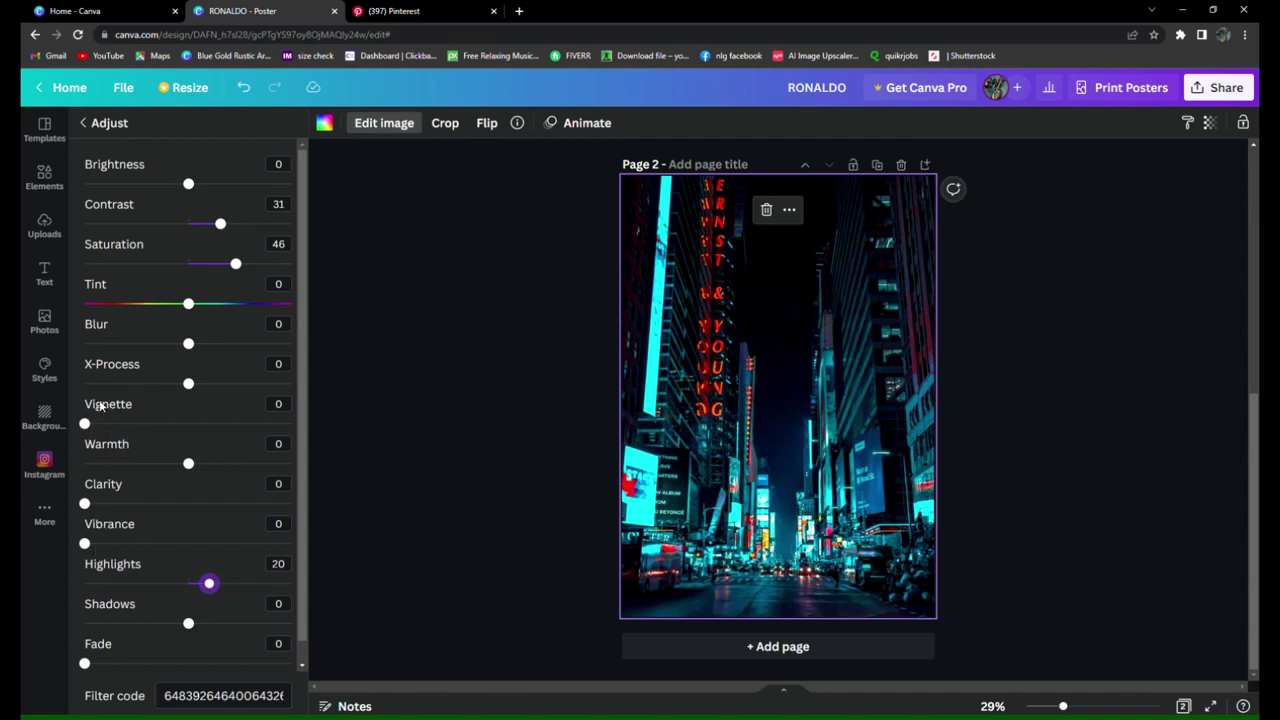
# - Give the city photo a vignette of 28 and X-Process of 26
pyautogui.moveTo(86, 424); pyautogui.dragTo(205, 423)
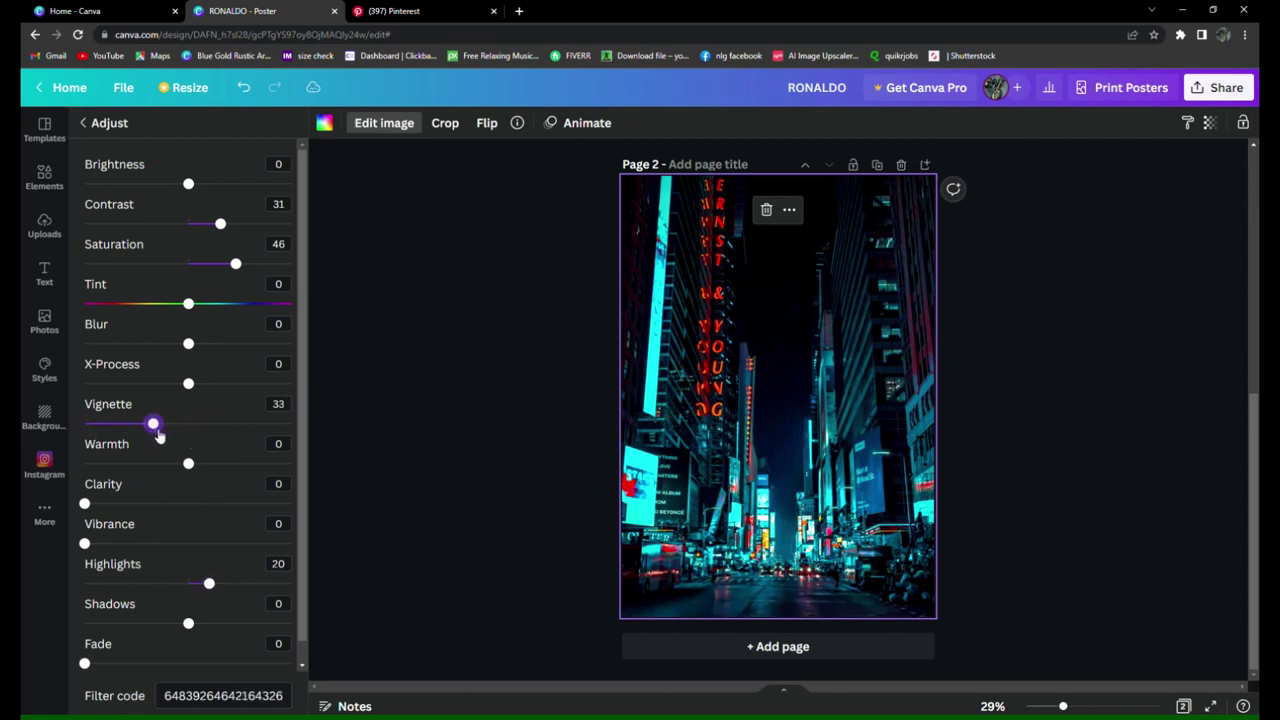
pyautogui.moveTo(207, 425); pyautogui.dragTo(142, 424)
pyautogui.moveTo(190, 386)
pyautogui.mouseDown()
pyautogui.moveTo(158, 386)
pyautogui.moveTo(222, 414)
pyautogui.mouseUp()
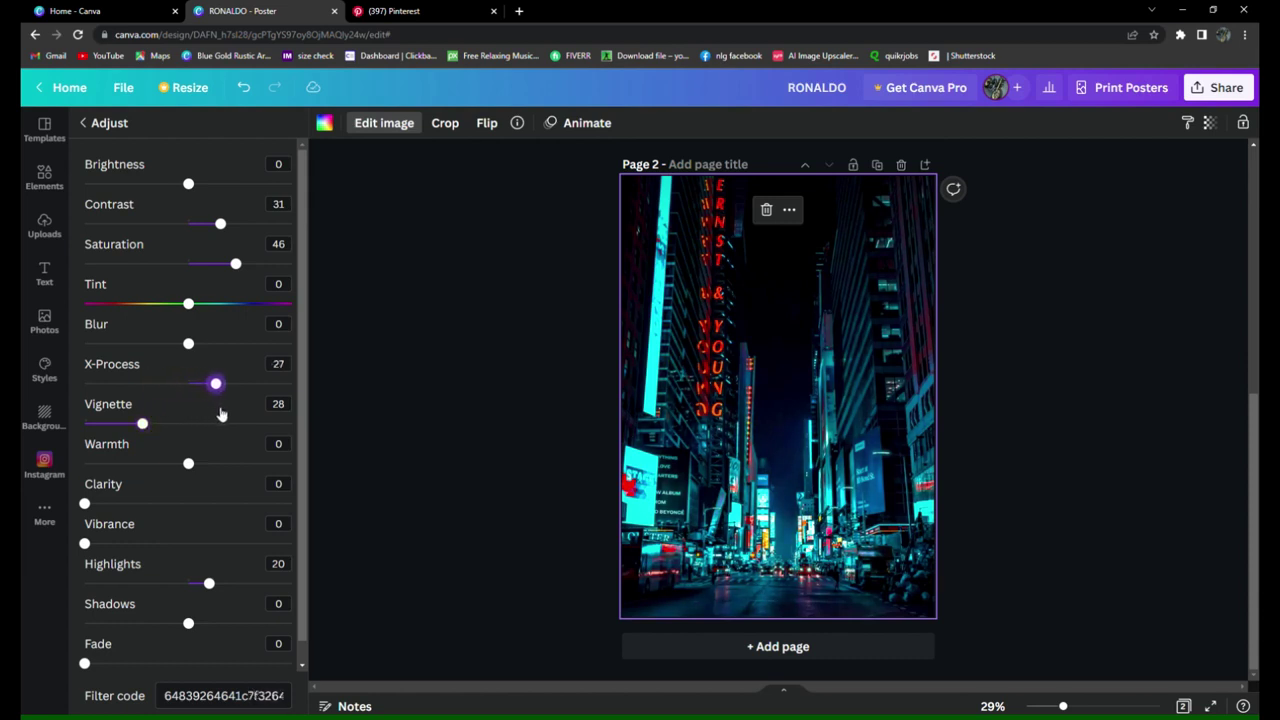
pyautogui.press('Left')
pyautogui.click(832, 383)
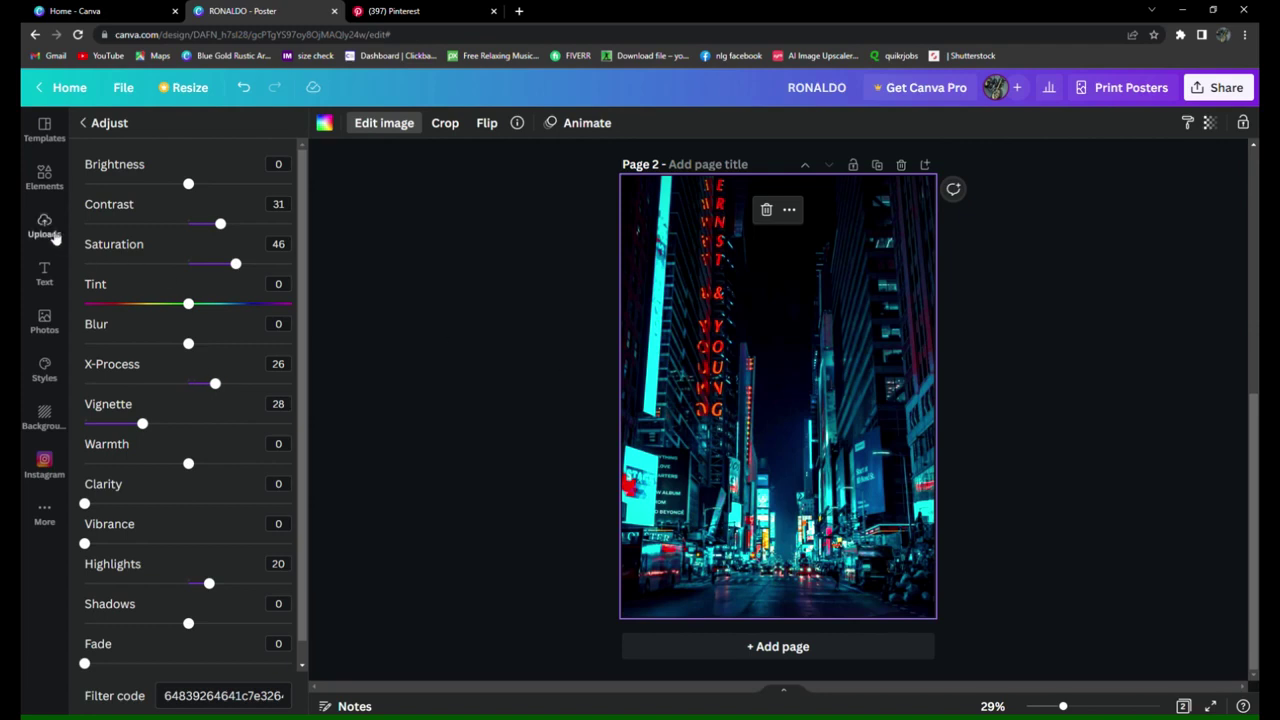
pyautogui.click(55, 235)
pyautogui.moveTo(236, 257)
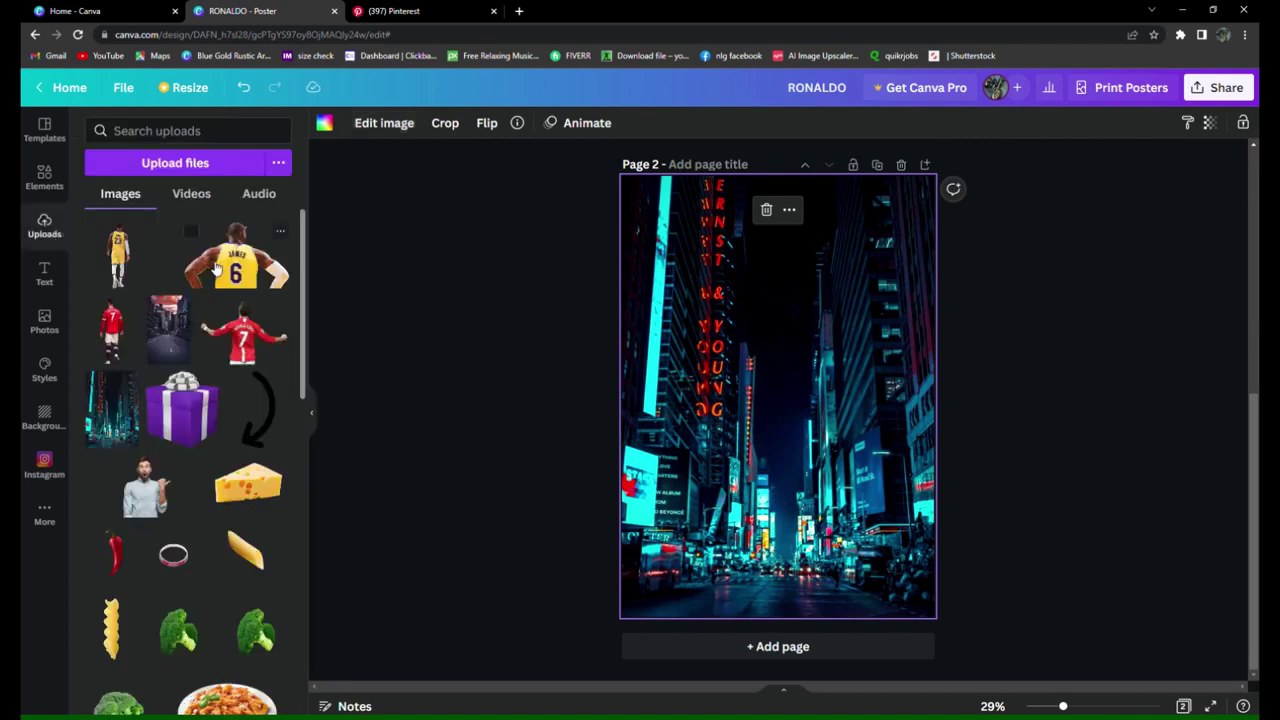
# - Add the JAMES 6 jersey player cutout from Uploads at the centre of the city background
pyautogui.click(367, 293)
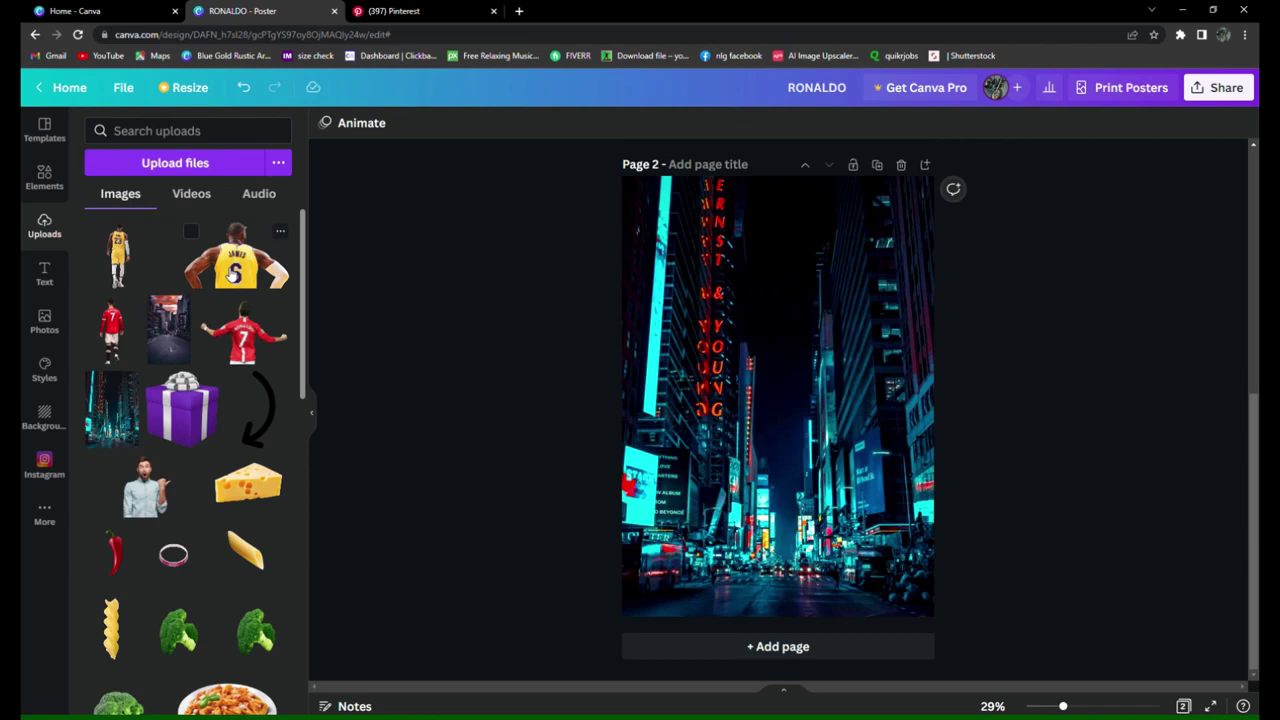
pyautogui.click(233, 275)
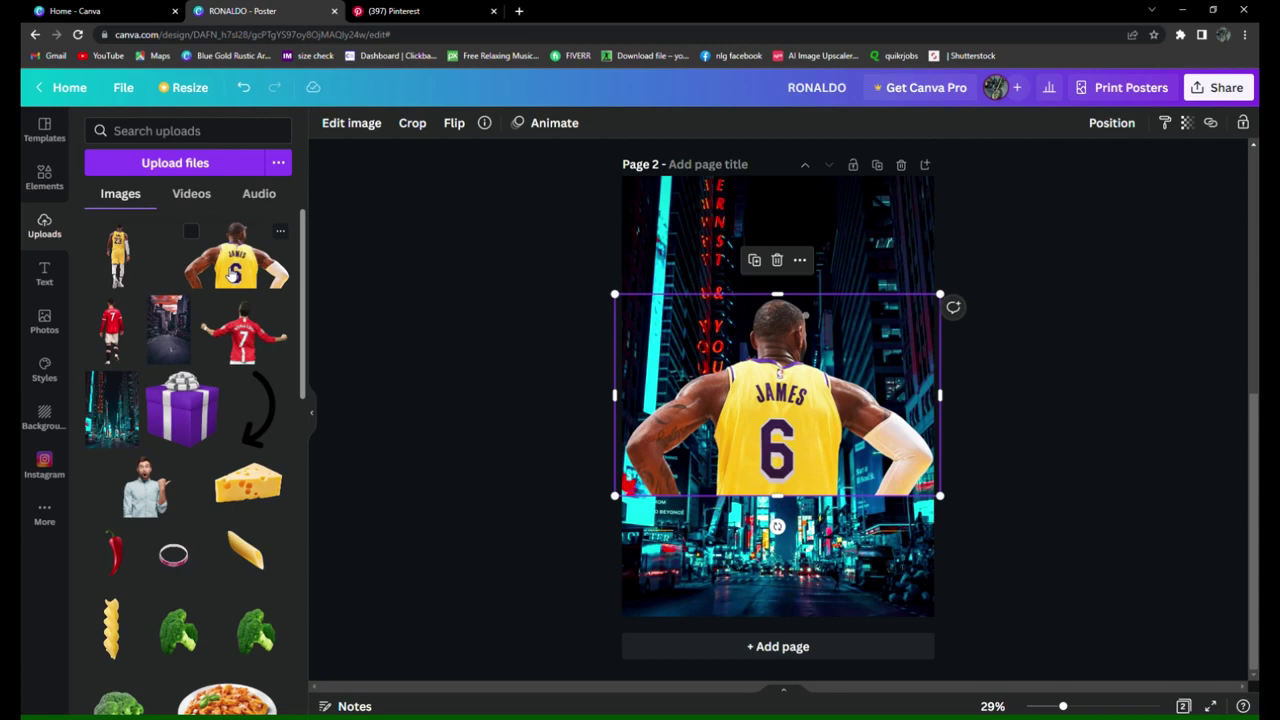
pyautogui.click(538, 329)
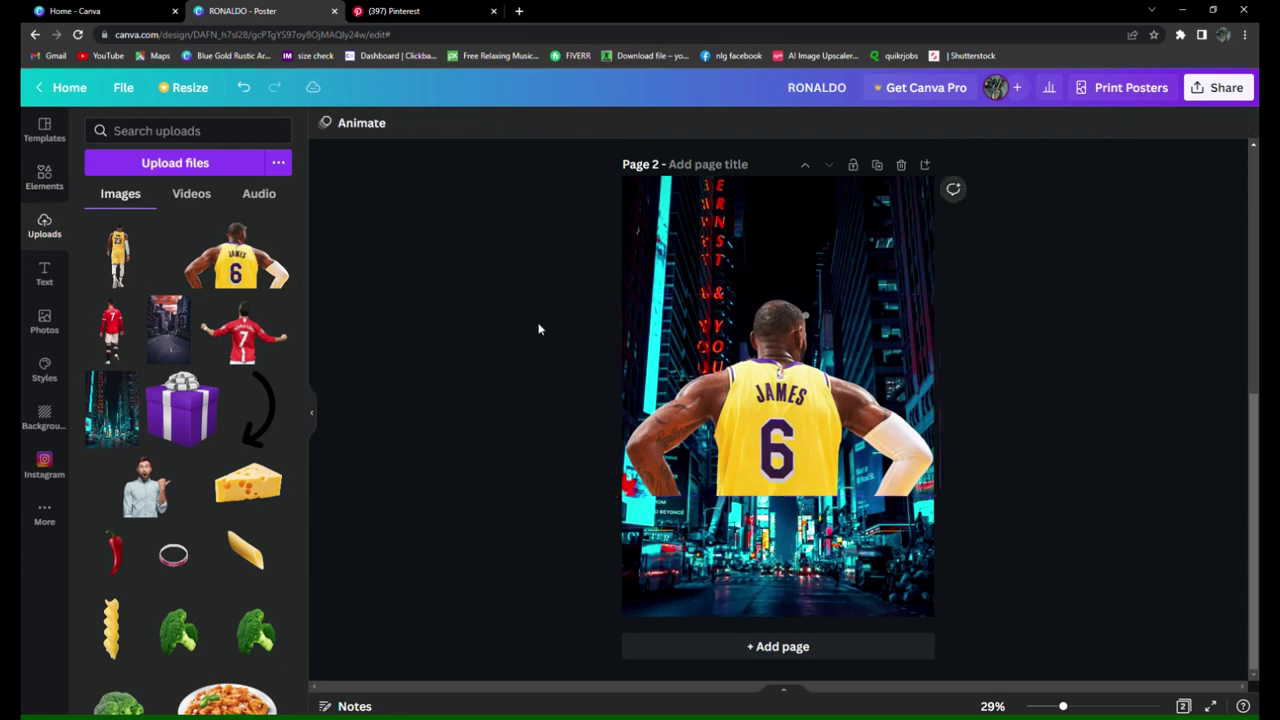
pyautogui.click(44, 176)
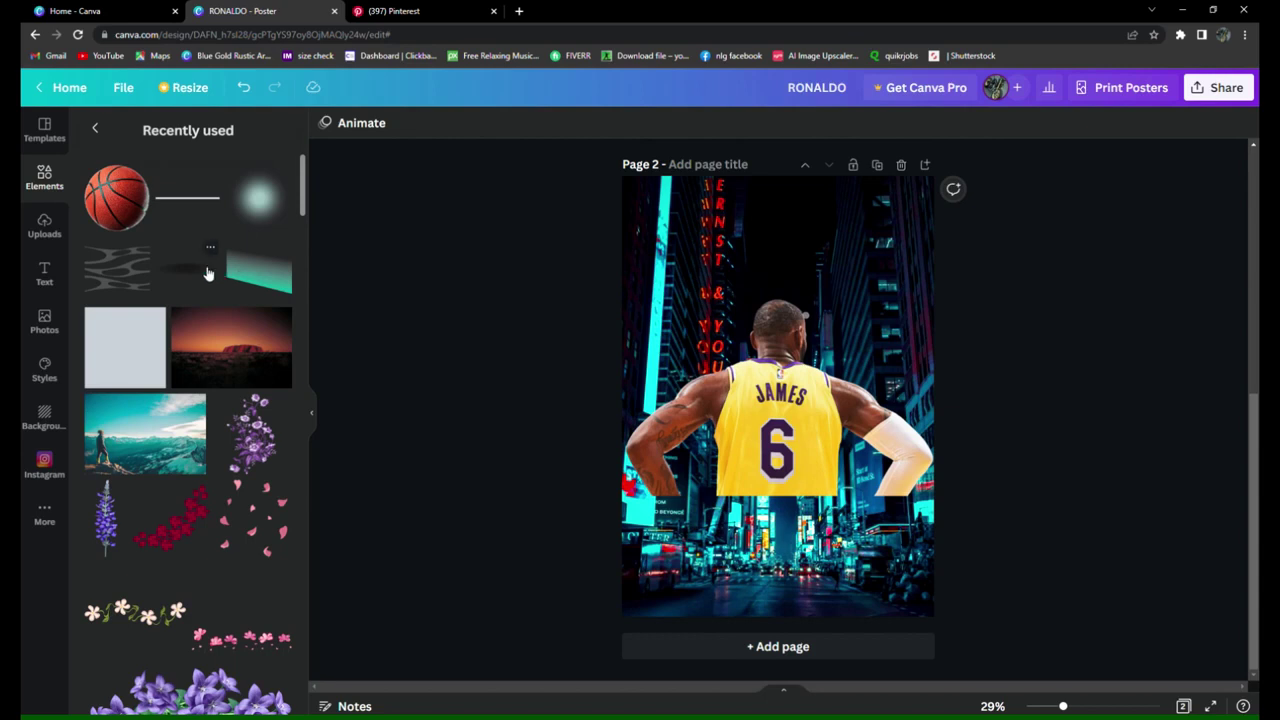
# - Add the recently used dark gradient and position it along the jersey cutout's bottom edge
pyautogui.click(207, 273)
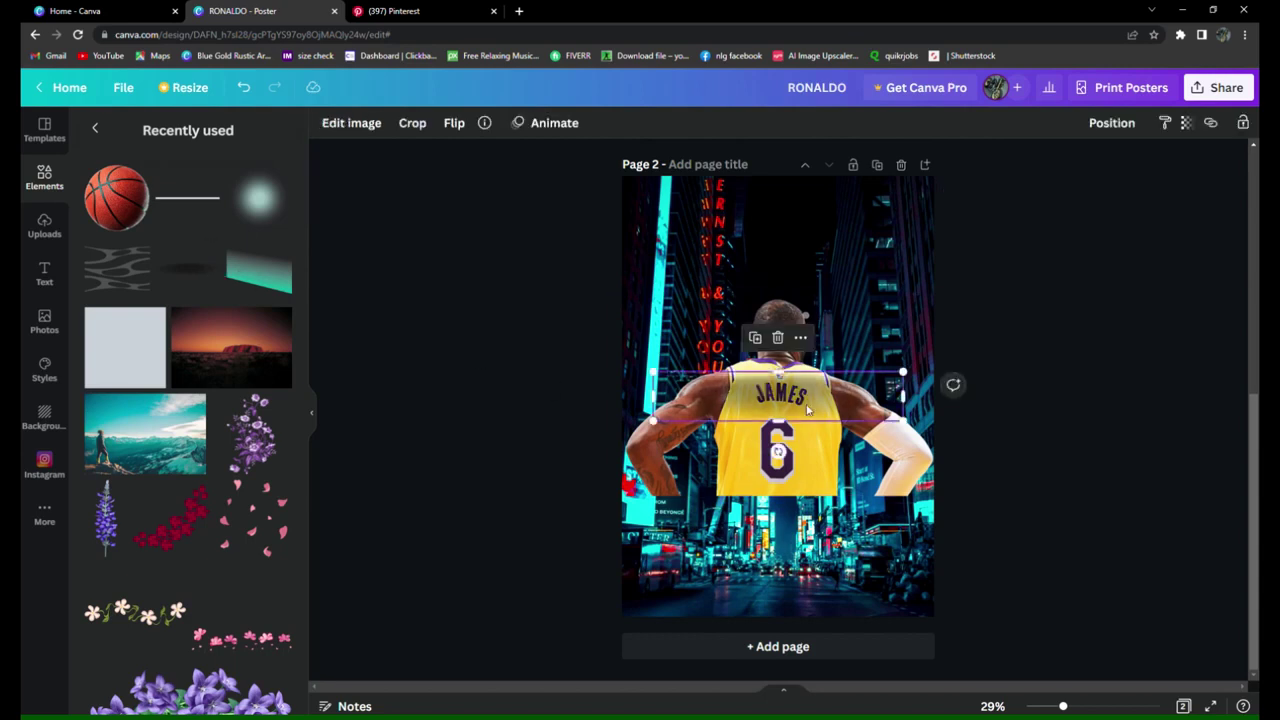
pyautogui.moveTo(790, 396)
pyautogui.mouseDown()
pyautogui.moveTo(790, 474)
pyautogui.moveTo(740, 510)
pyautogui.mouseUp()
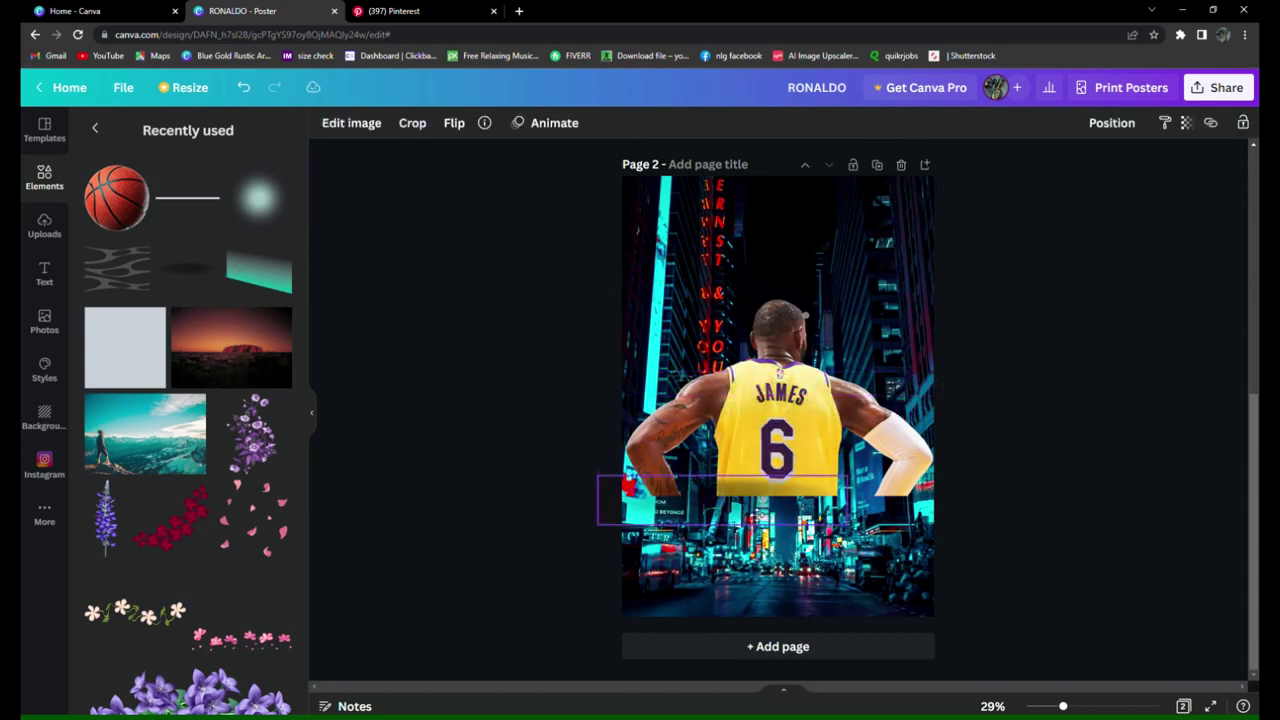
pyautogui.rightClick(737, 509)
pyautogui.click(790, 463)
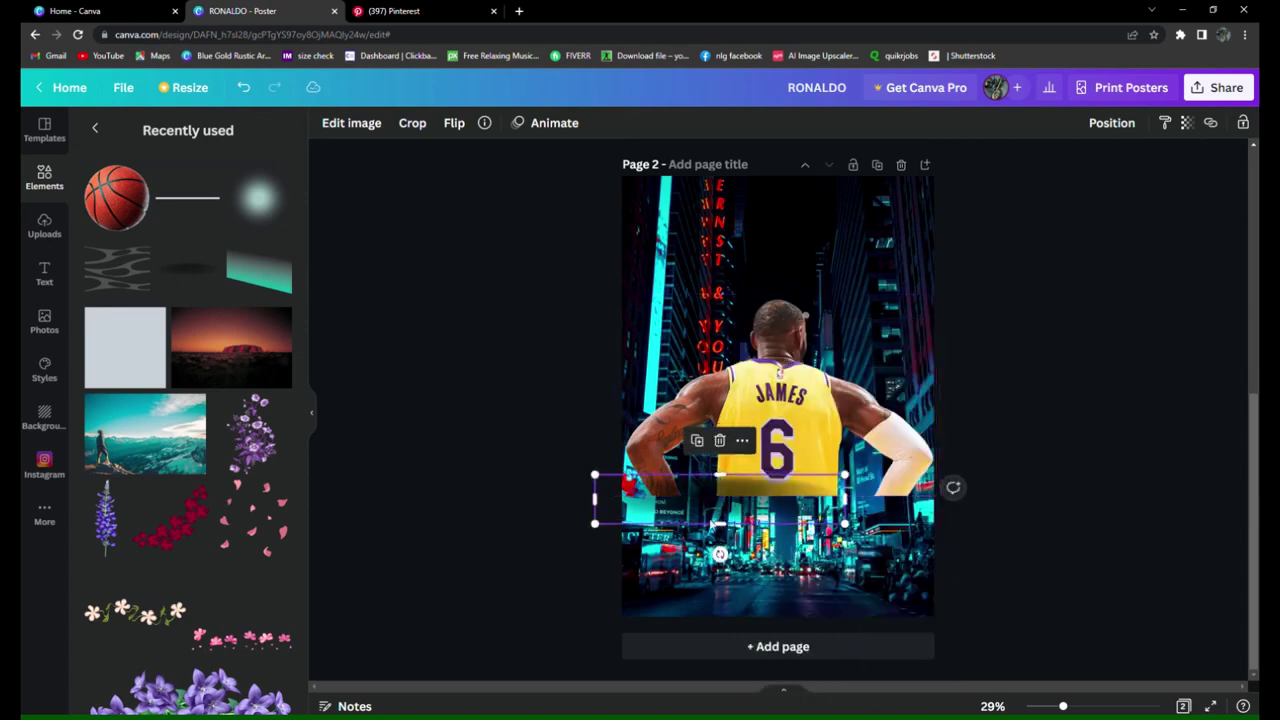
pyautogui.click(712, 505)
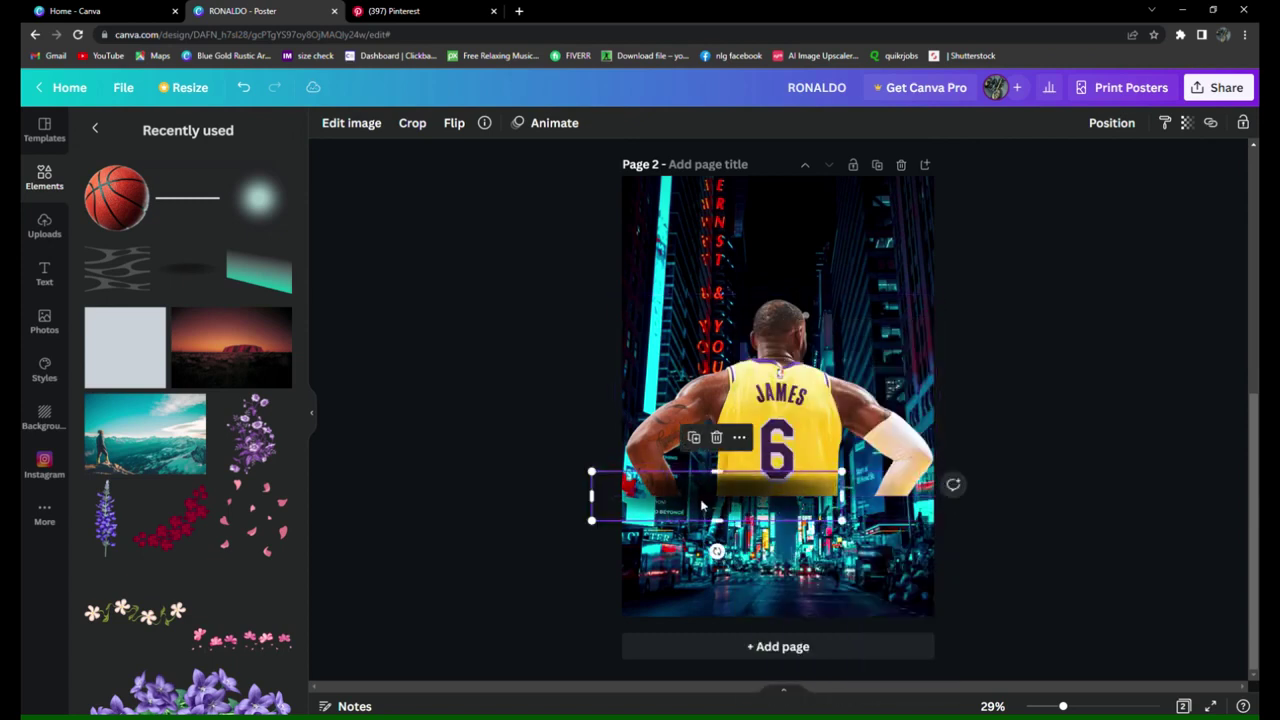
pyautogui.moveTo(708, 508)
pyautogui.mouseDown()
pyautogui.moveTo(866, 515)
pyautogui.moveTo(682, 497)
pyautogui.mouseUp()
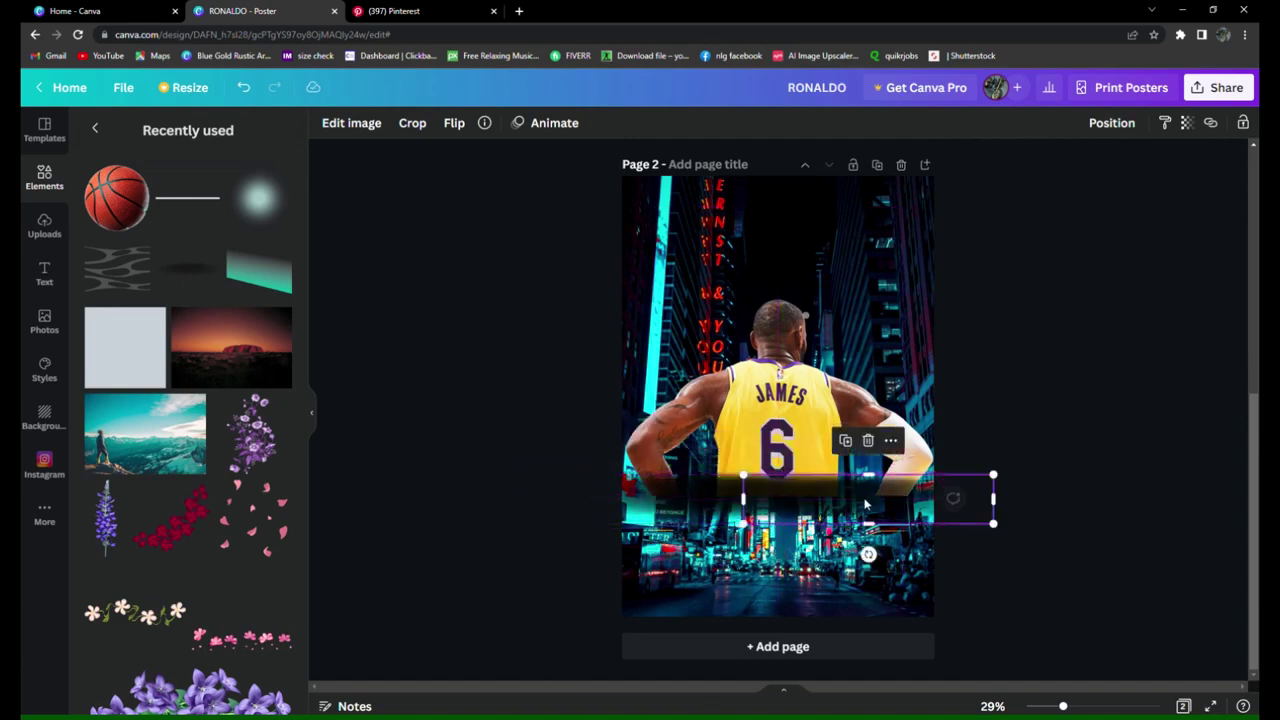
pyautogui.moveTo(682, 497)
pyautogui.mouseDown()
pyautogui.moveTo(945, 511)
pyautogui.moveTo(678, 505)
pyautogui.mouseUp()
pyautogui.click(1075, 489)
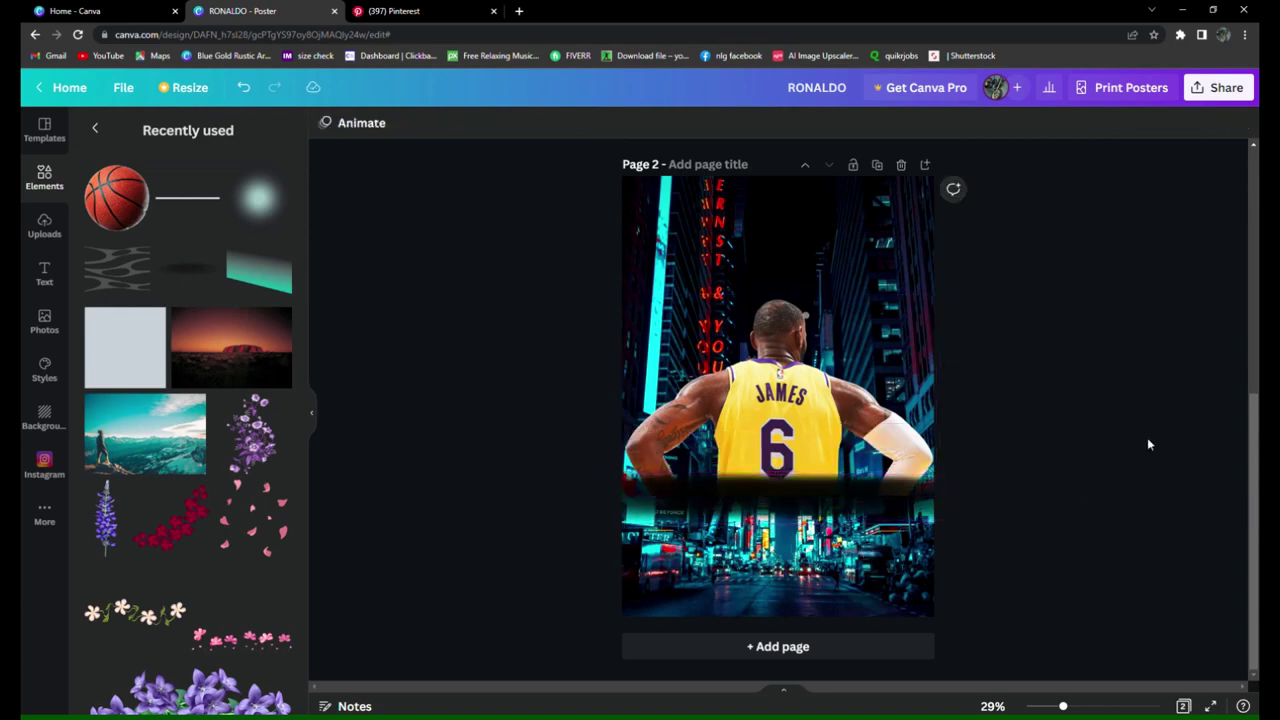
# - Add a text preset, replace its wording with 'JAMES' and colour it white
pyautogui.click(44, 274)
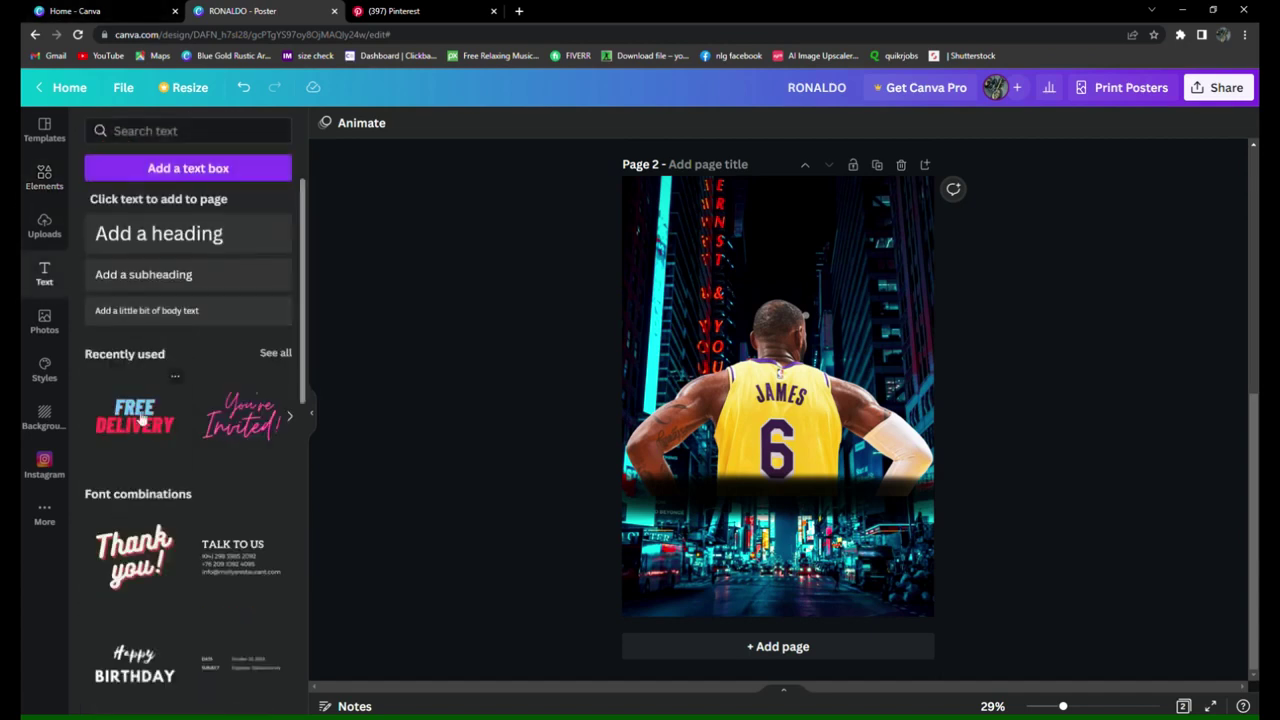
pyautogui.click(138, 418)
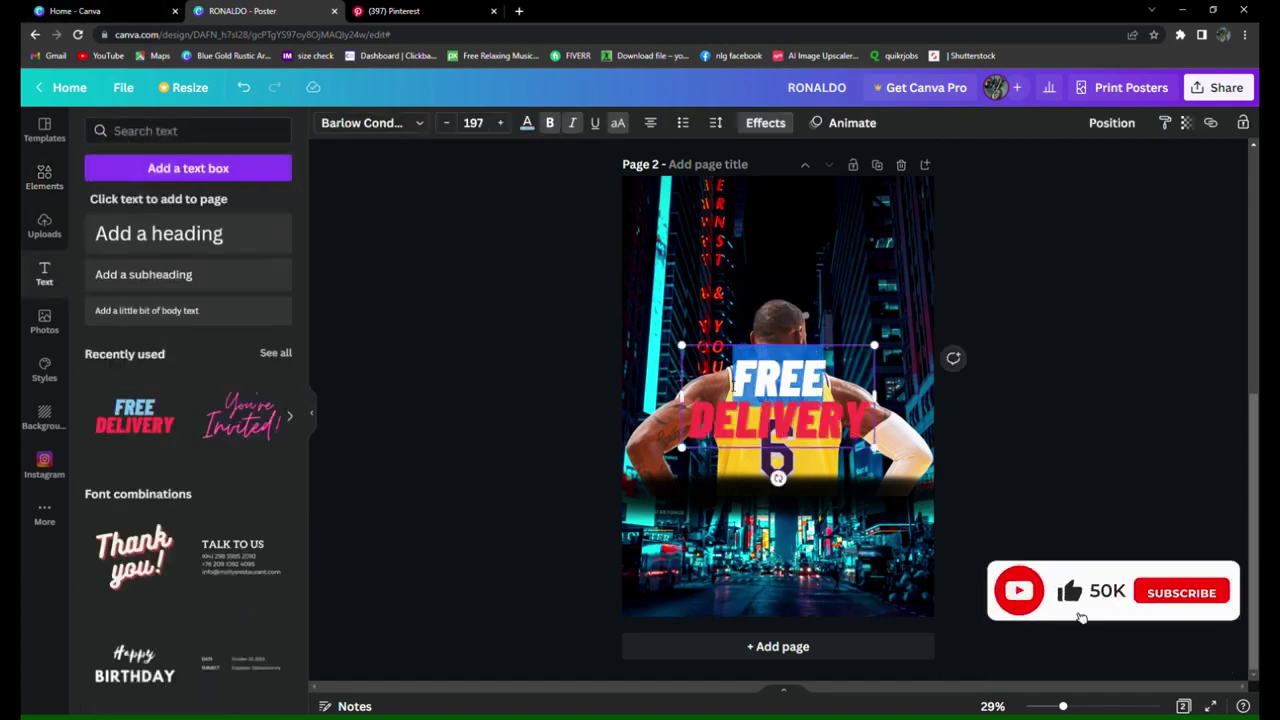
pyautogui.press('BackSpace')
pyautogui.press('BackSpace')
pyautogui.press('BackSpace')
pyautogui.press('BackSpace')
pyautogui.press('BackSpace')
pyautogui.press('BackSpace')
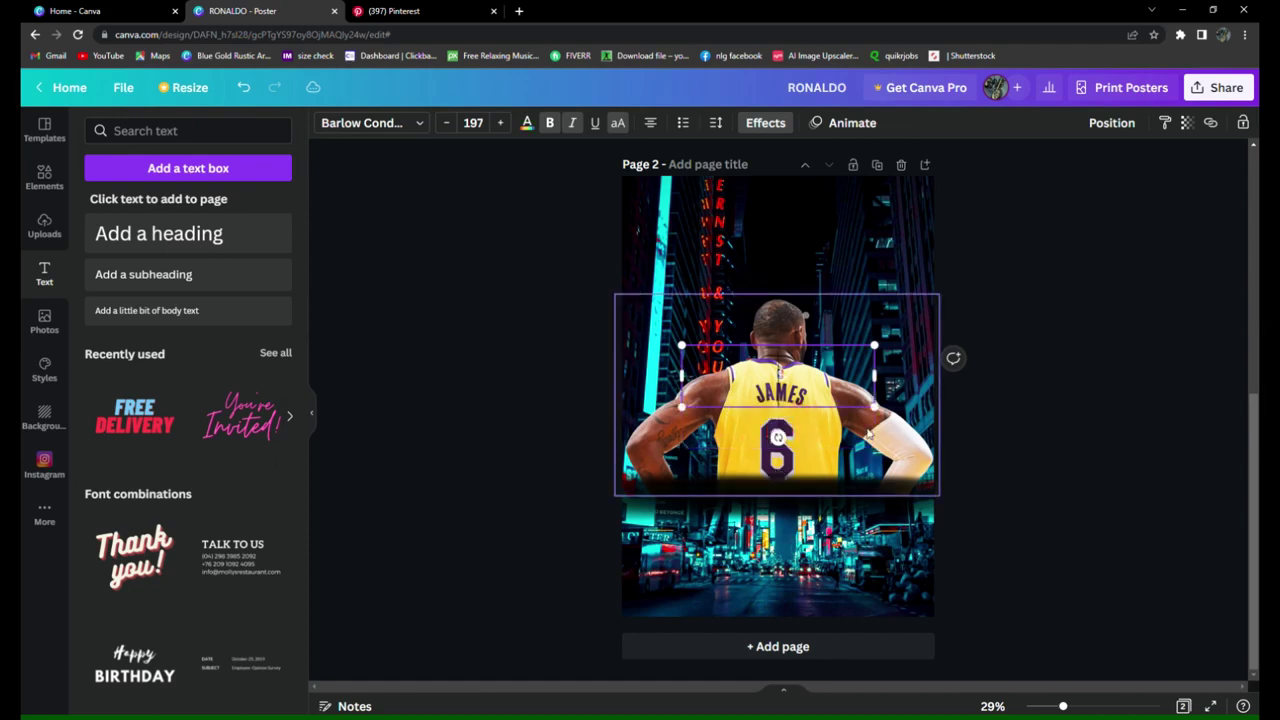
pyautogui.write('JA')
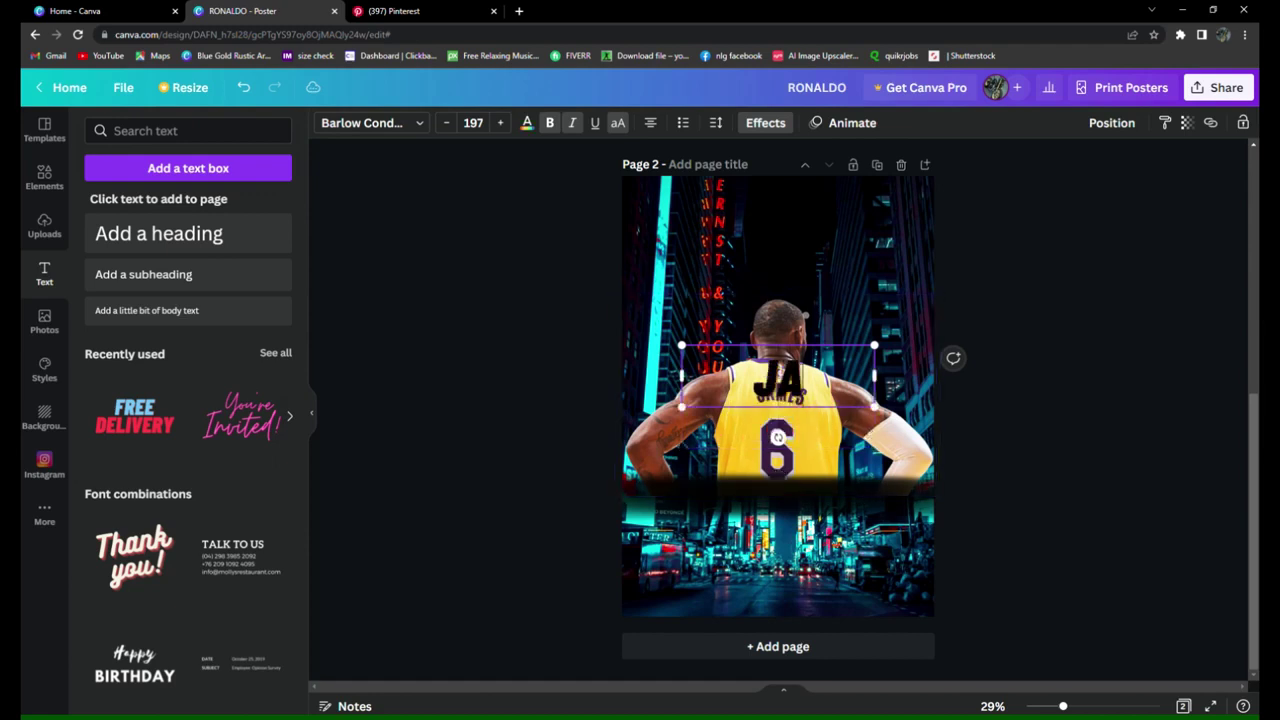
pyautogui.write('MES')
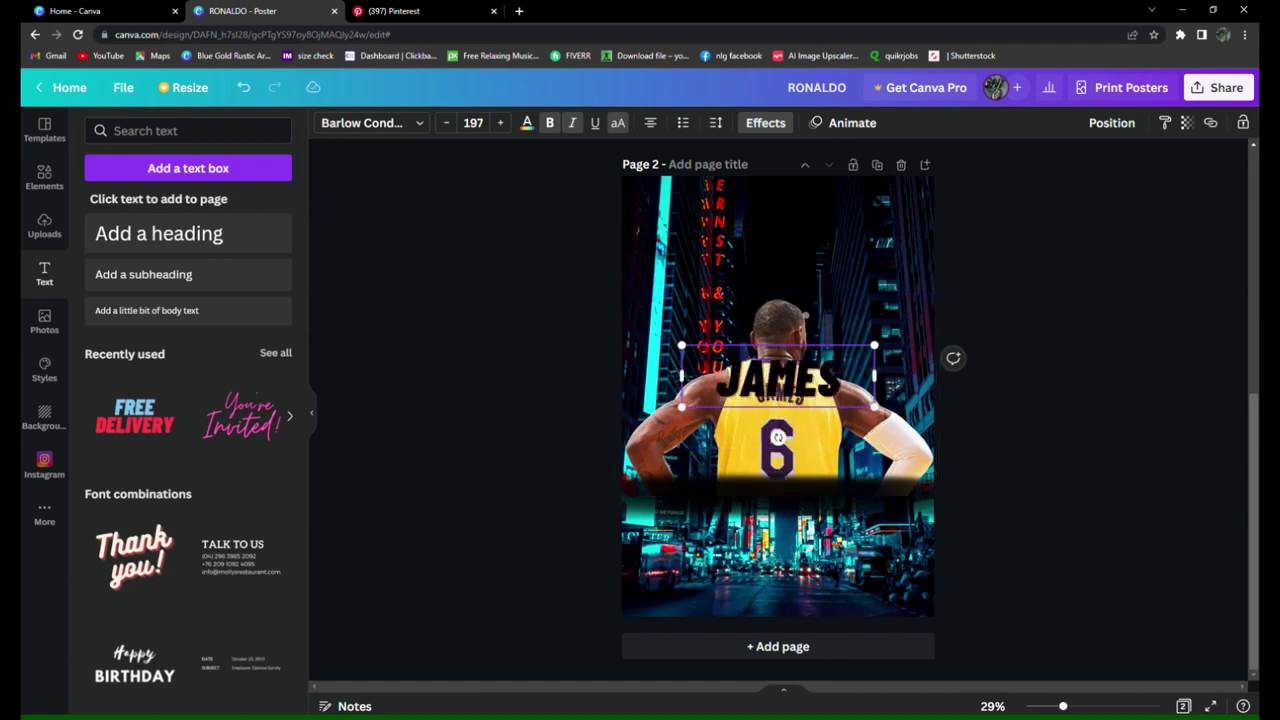
pyautogui.hotkey('ctrl', 'a')
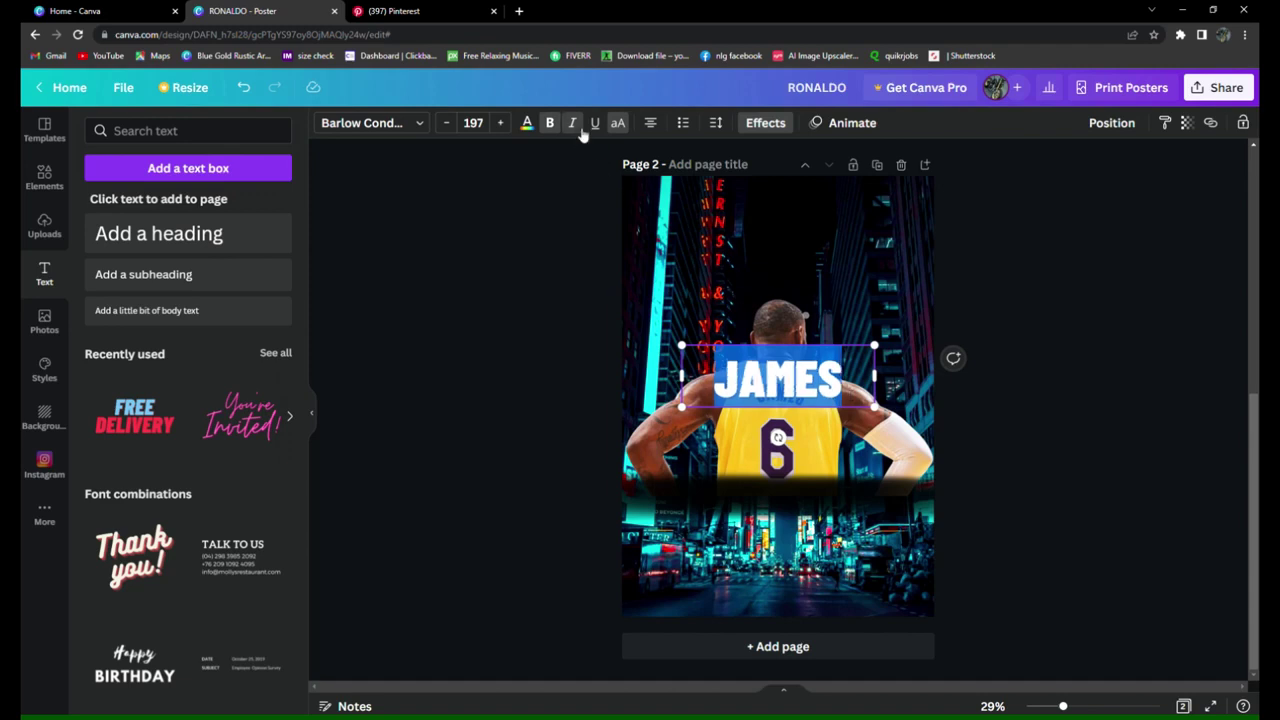
pyautogui.click(527, 122)
pyautogui.click(206, 203)
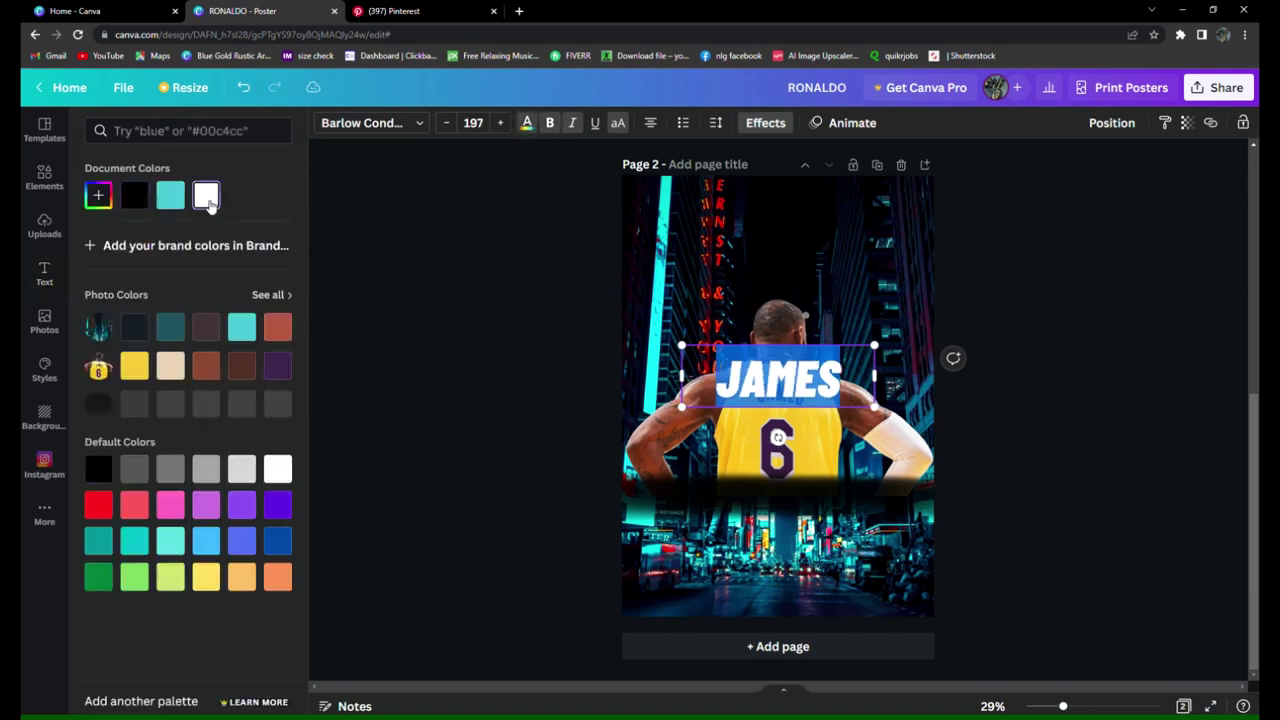
pyautogui.click(1006, 414)
# - Enlarge JAMES to about size 436 and move it down over the player's waist
pyautogui.click(780, 378)
pyautogui.moveTo(875, 407); pyautogui.dragTo(961, 435)
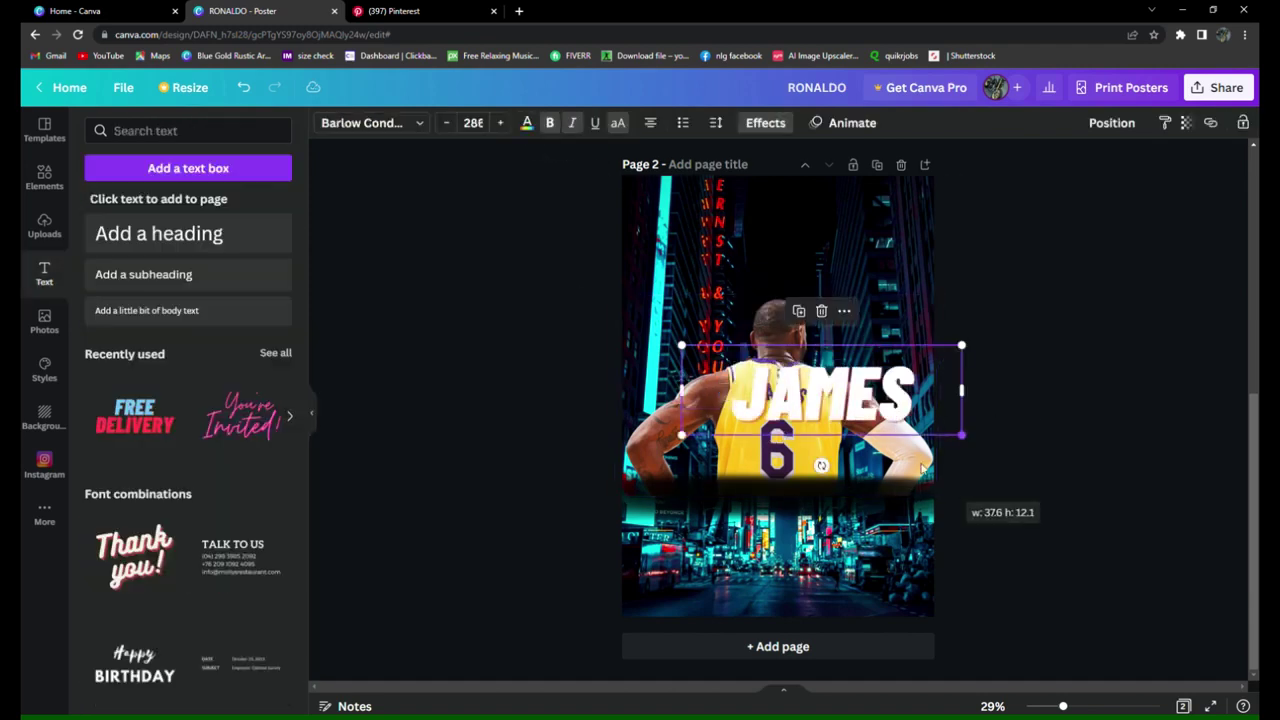
pyautogui.moveTo(683, 452); pyautogui.dragTo(590, 468)
pyautogui.moveTo(960, 457); pyautogui.dragTo(985, 485)
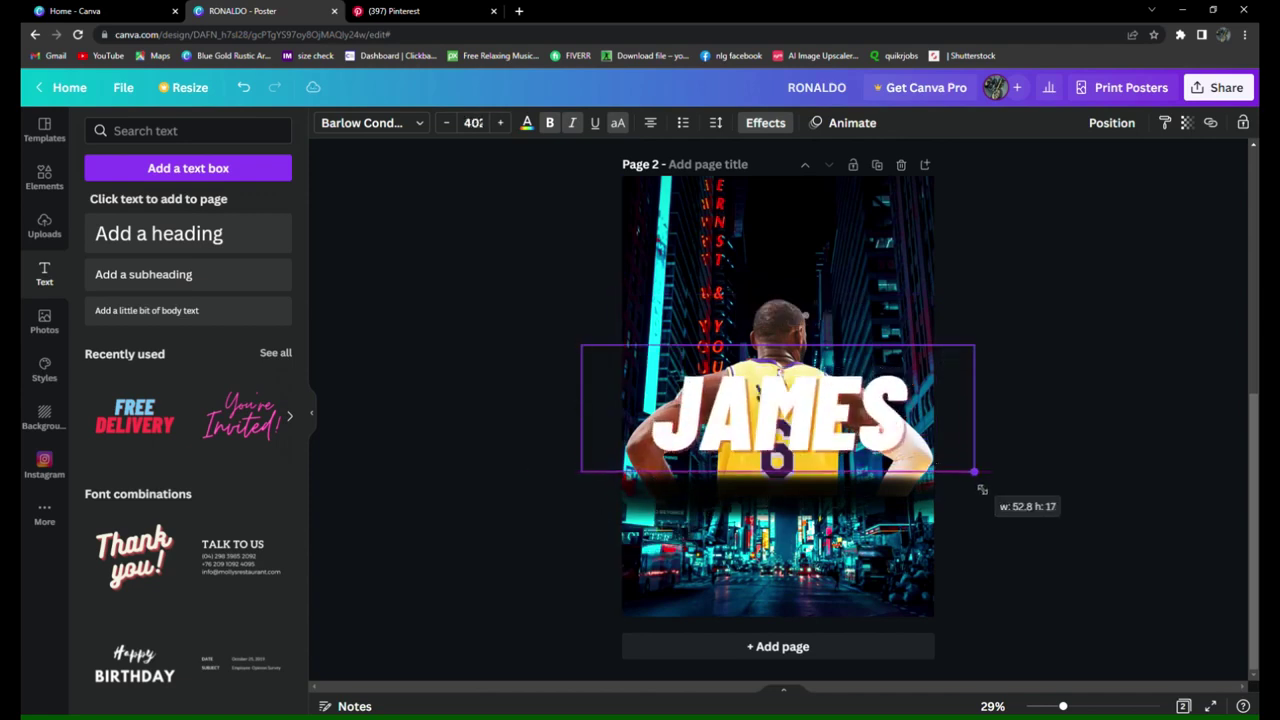
pyautogui.moveTo(583, 474); pyautogui.dragTo(564, 484)
pyautogui.moveTo(980, 476); pyautogui.dragTo(991, 484)
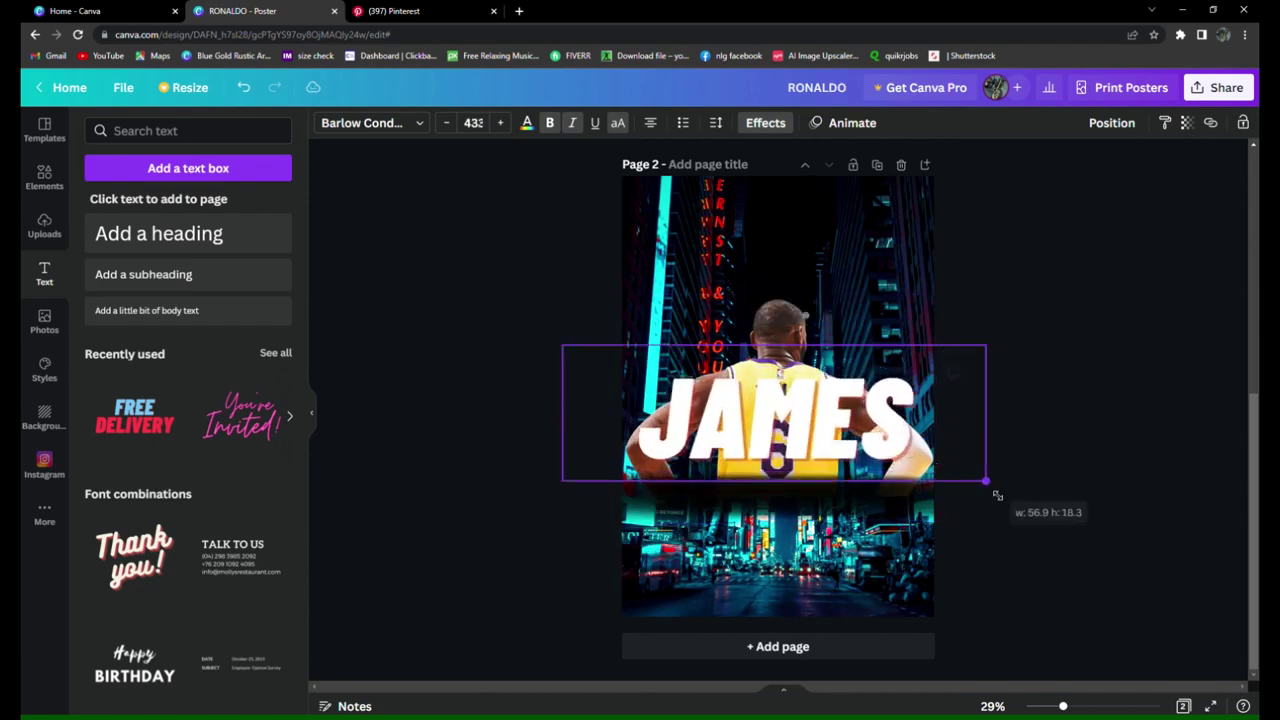
pyautogui.moveTo(855, 425)
pyautogui.mouseDown()
pyautogui.moveTo(845, 487)
pyautogui.moveTo(843, 467)
pyautogui.mouseUp()
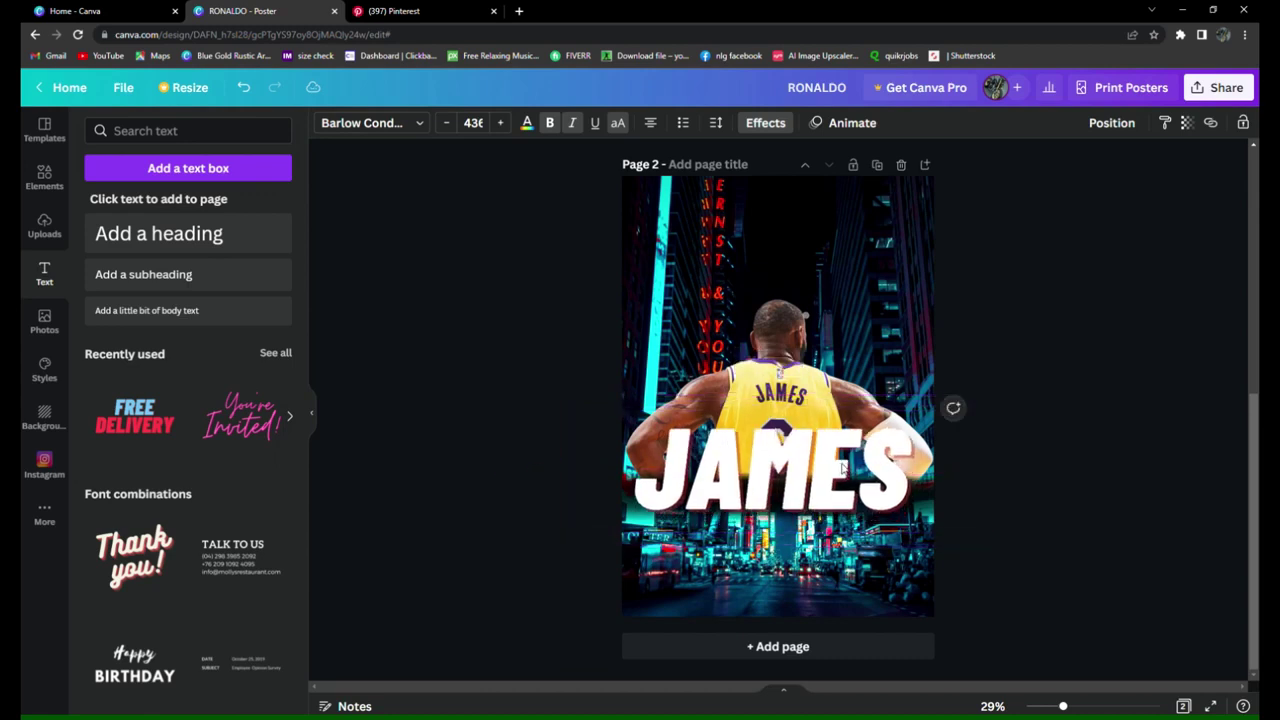
pyautogui.click(1075, 519)
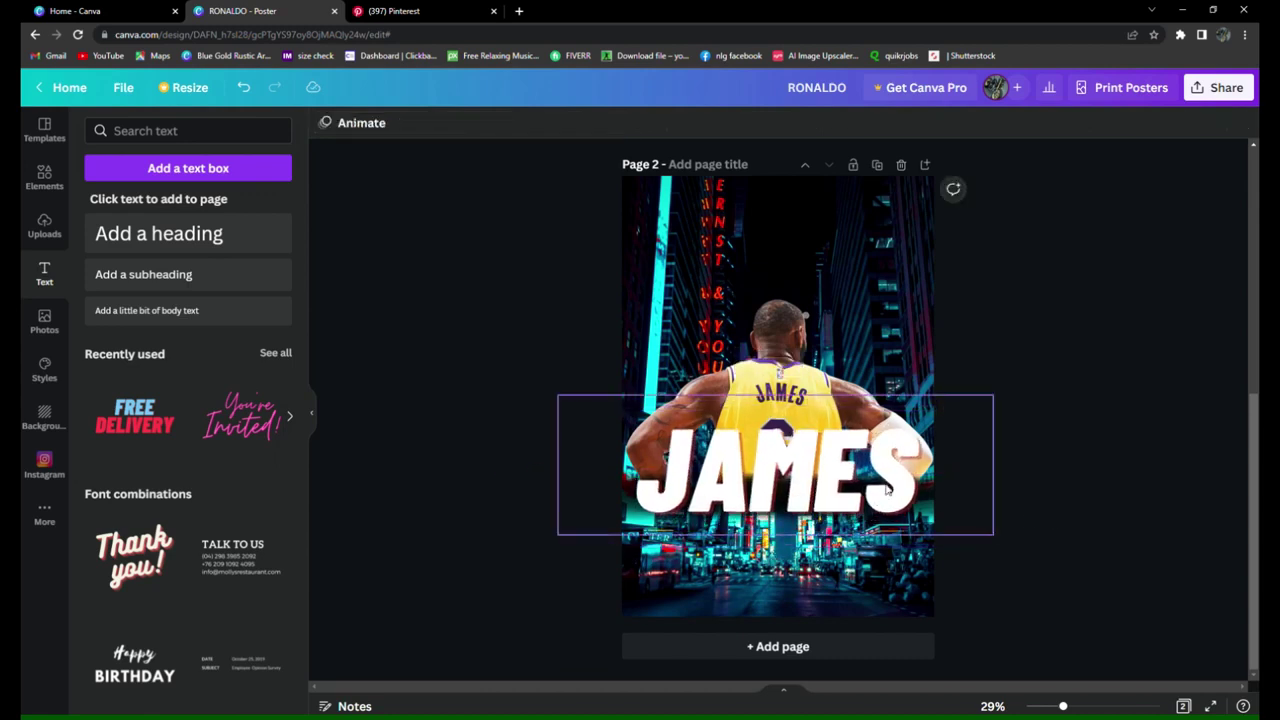
# - Apply a black Shadow to JAMES with transparency 100, blur 12 and offset 36
pyautogui.click(885, 488)
pyautogui.click(1066, 470)
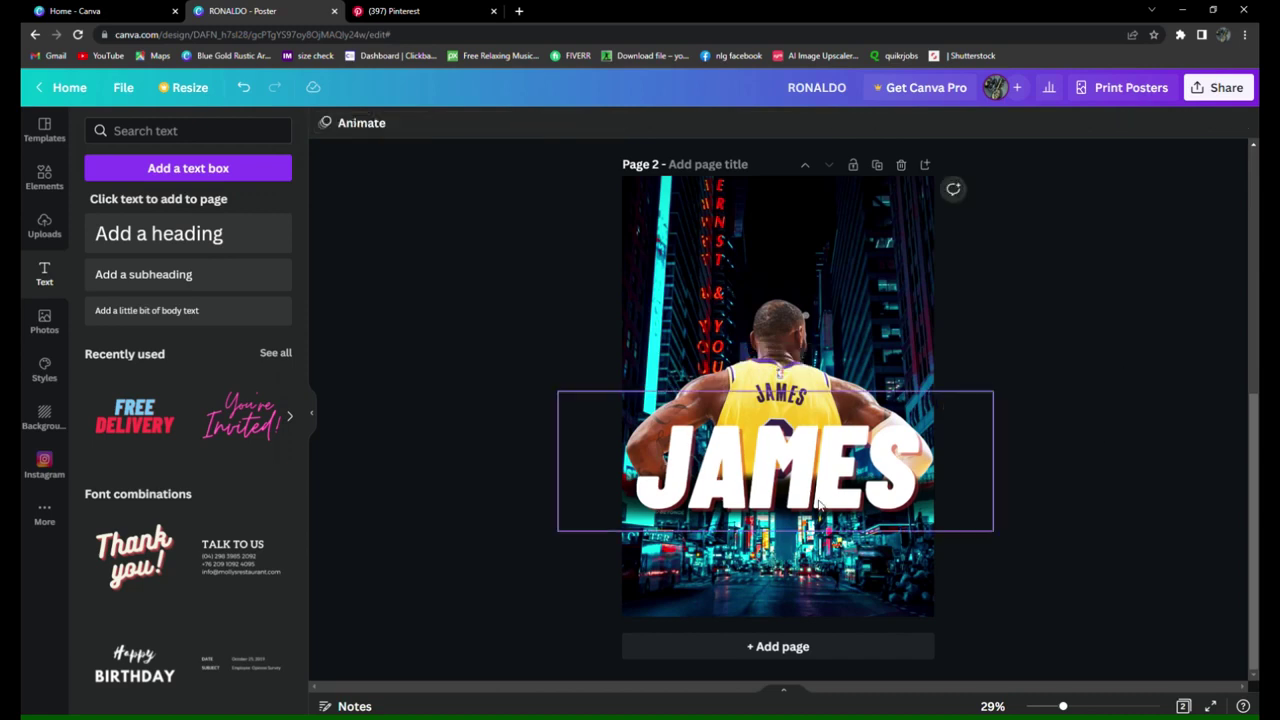
pyautogui.click(818, 505)
pyautogui.click(765, 122)
pyautogui.click(275, 442)
pyautogui.click(132, 502)
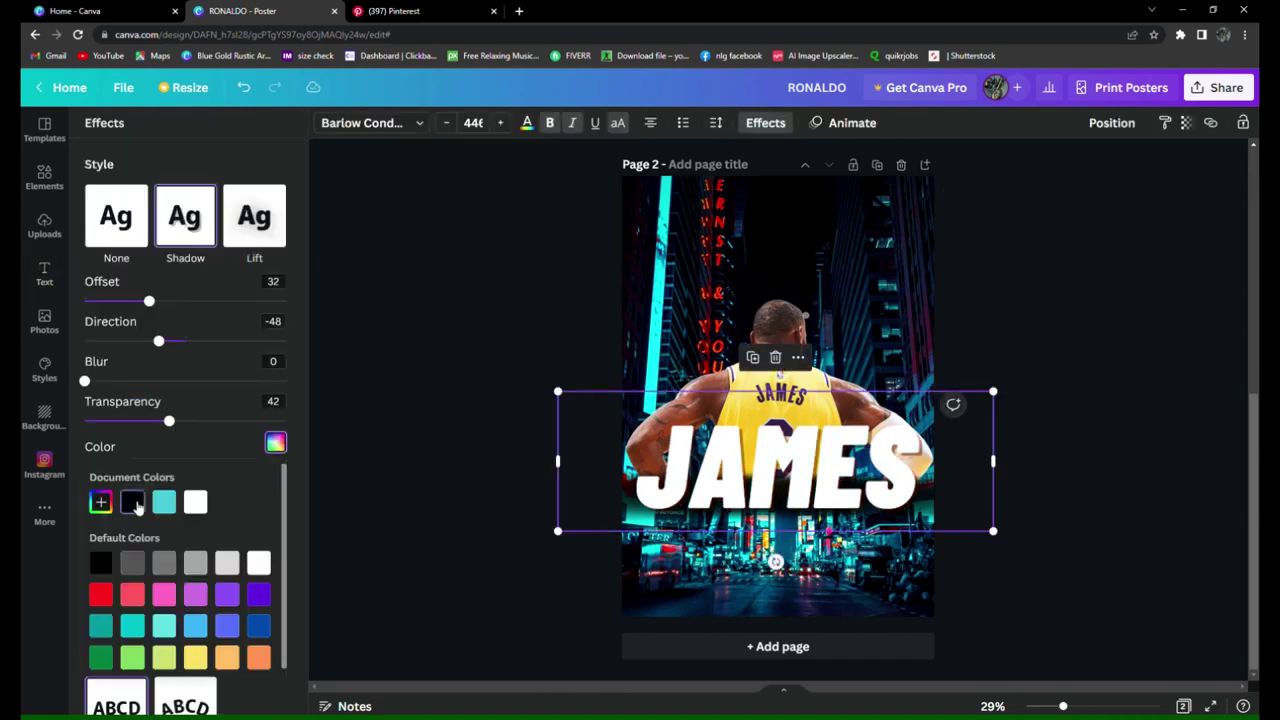
pyautogui.moveTo(167, 423); pyautogui.dragTo(354, 459)
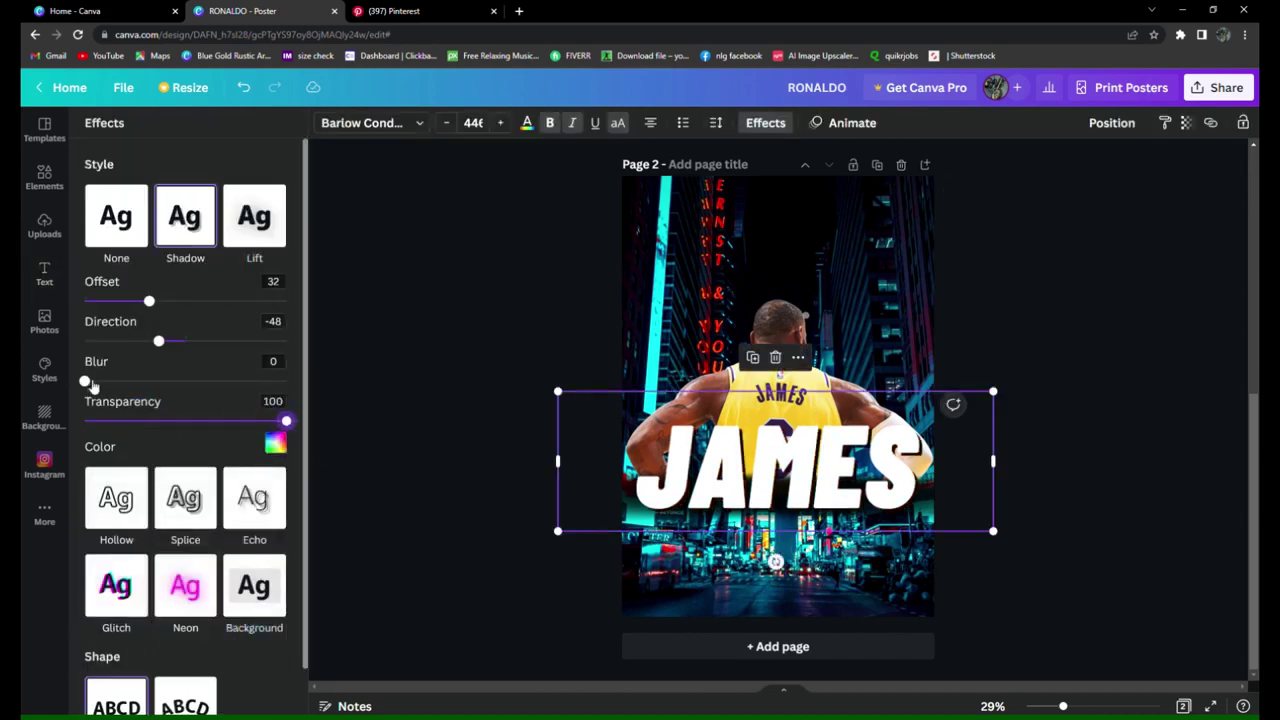
pyautogui.moveTo(86, 381); pyautogui.dragTo(108, 381)
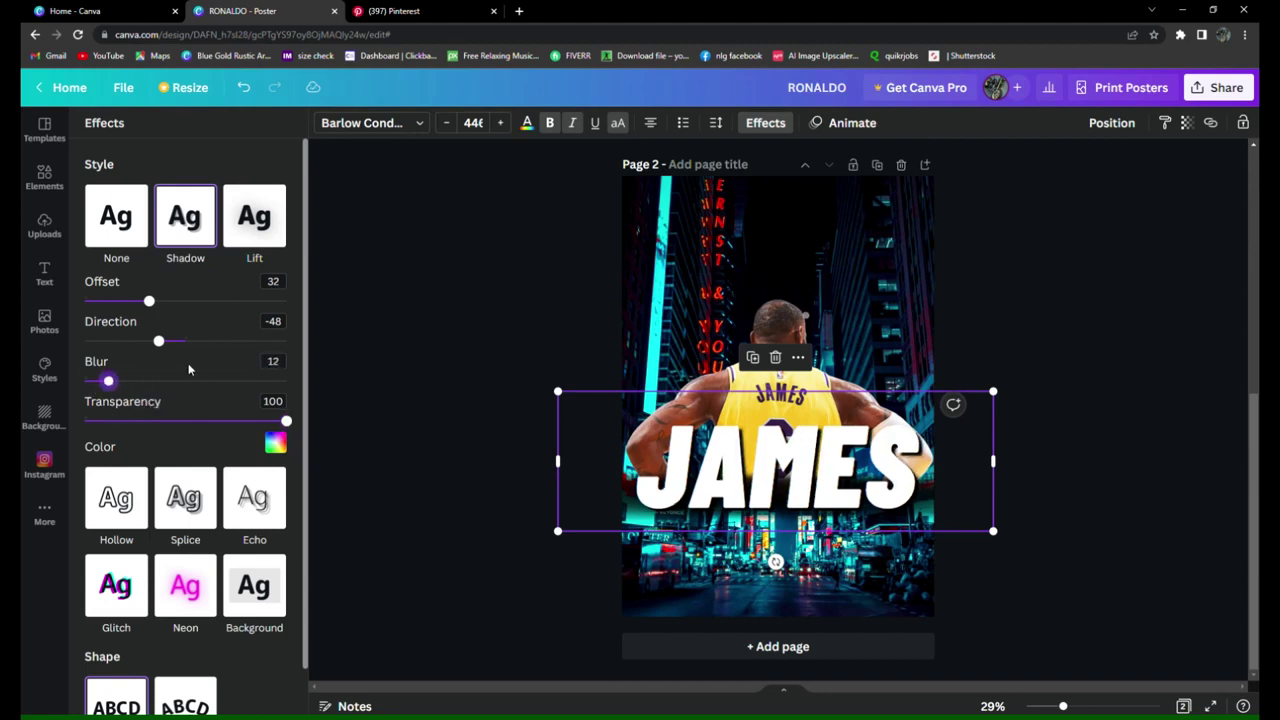
pyautogui.moveTo(151, 311); pyautogui.dragTo(160, 312)
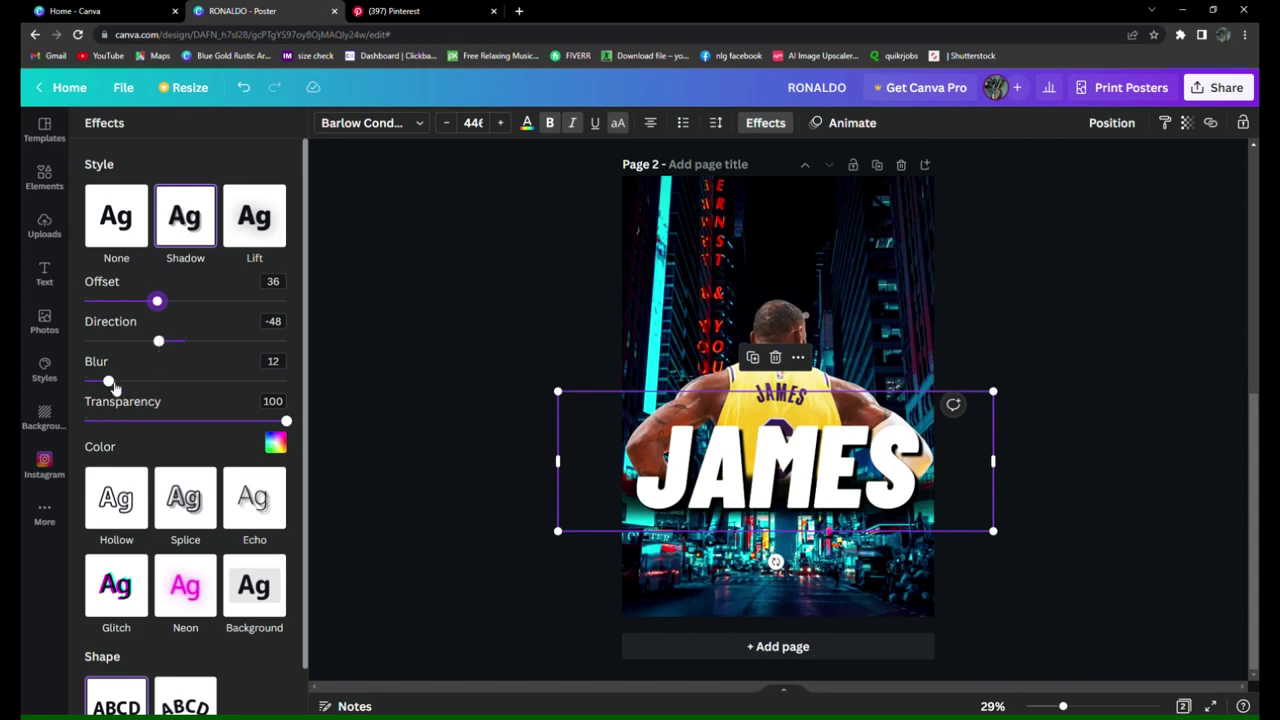
pyautogui.moveTo(110, 381)
pyautogui.mouseDown()
pyautogui.moveTo(161, 381)
pyautogui.moveTo(121, 381)
pyautogui.mouseUp()
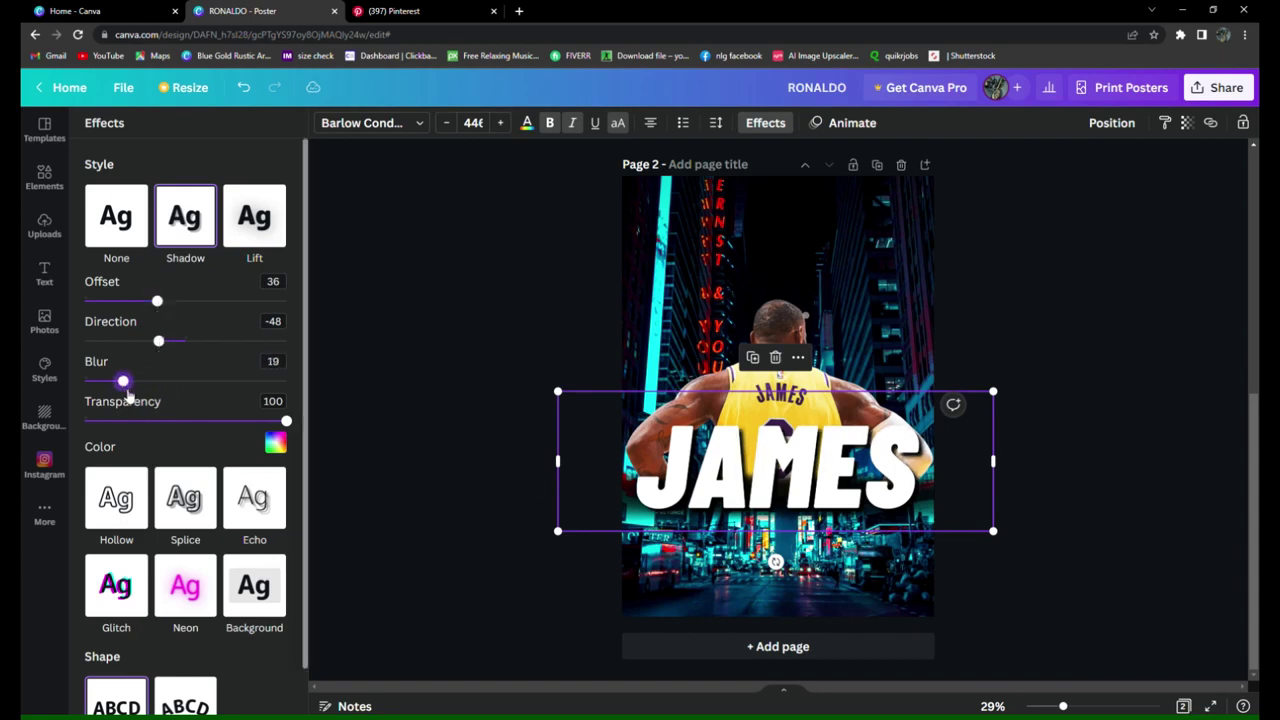
# - Switch JAMES to the Anton font and shrink it slightly to size 417
pyautogui.click(1093, 439)
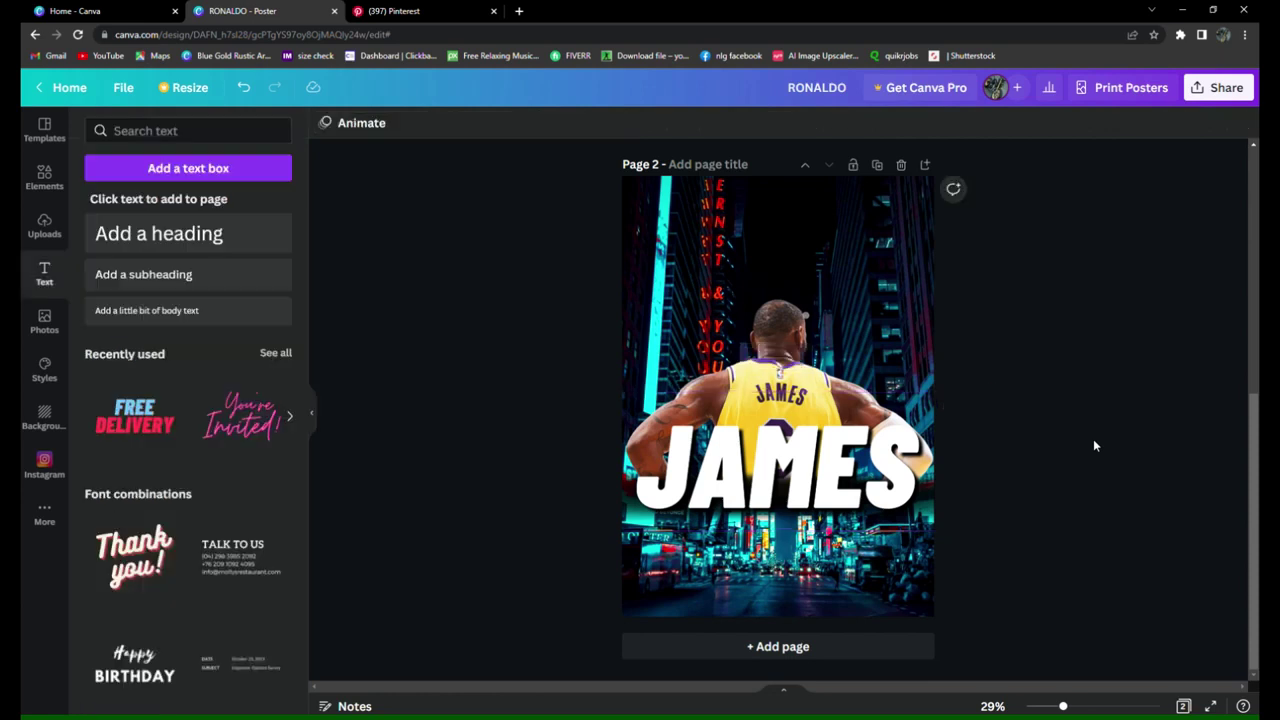
pyautogui.click(880, 430)
pyautogui.click(370, 122)
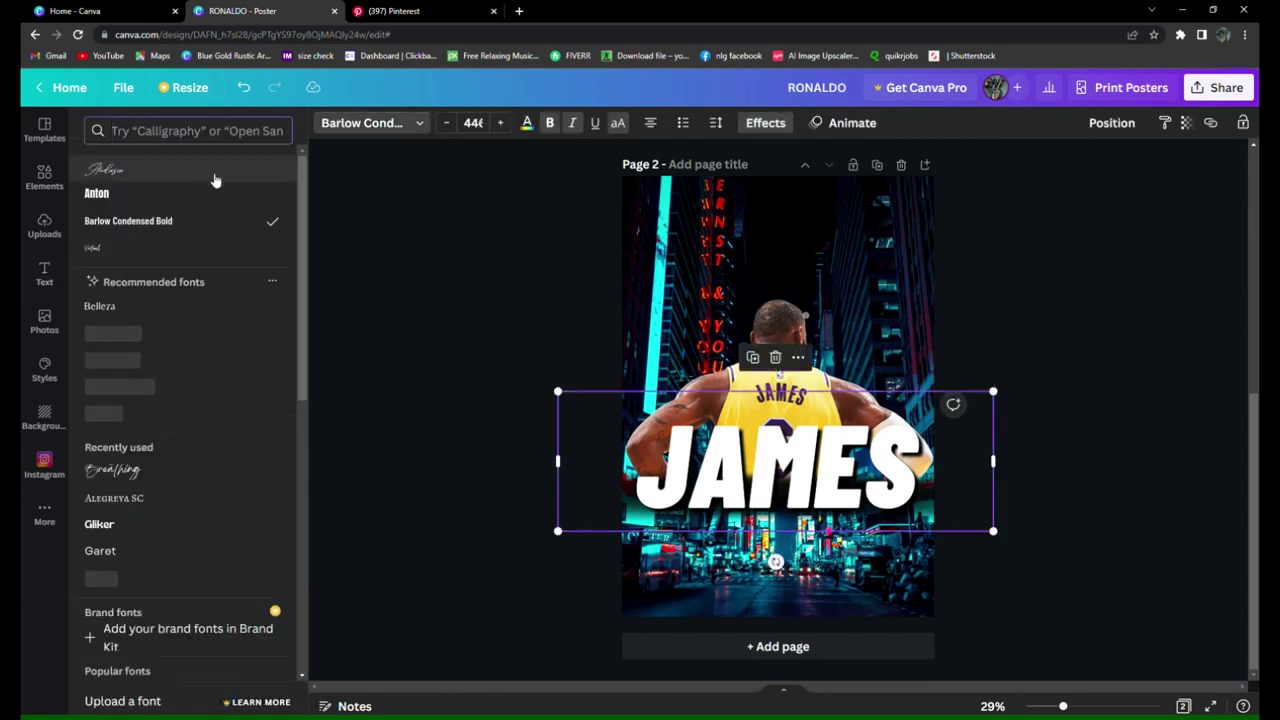
pyautogui.click(97, 193)
pyautogui.moveTo(558, 392); pyautogui.dragTo(574, 402)
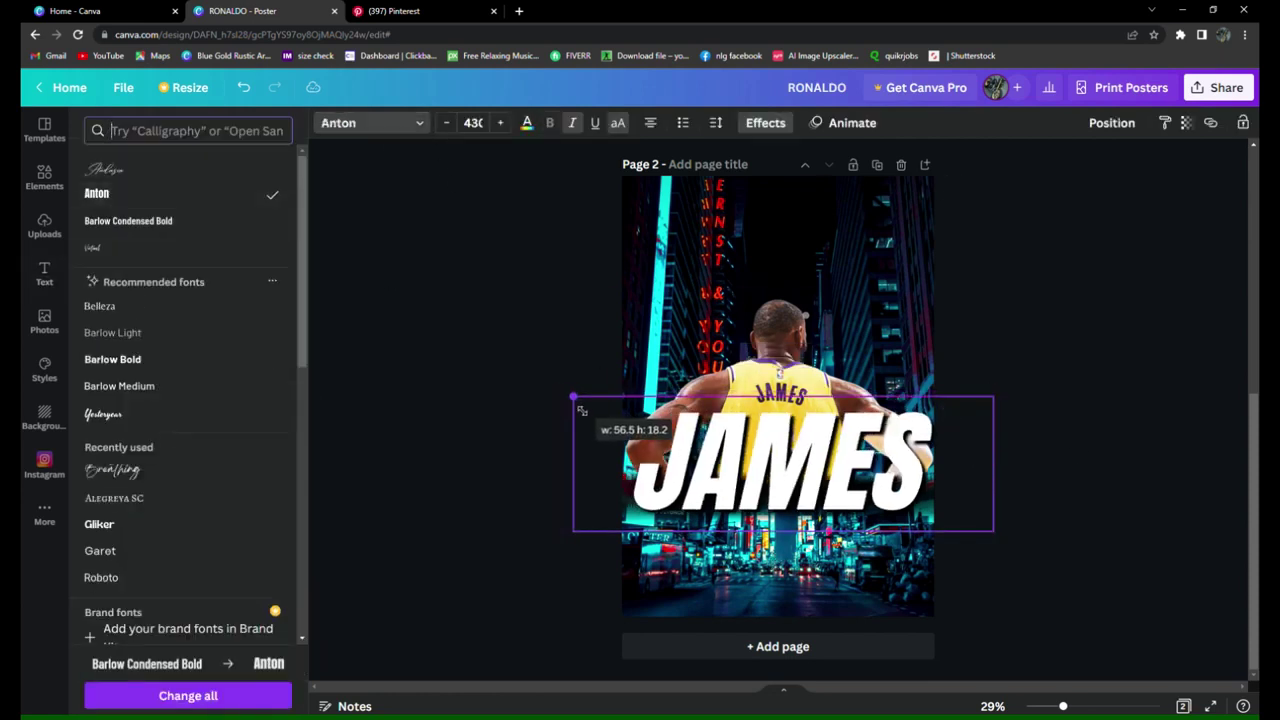
pyautogui.moveTo(996, 400); pyautogui.dragTo(989, 409)
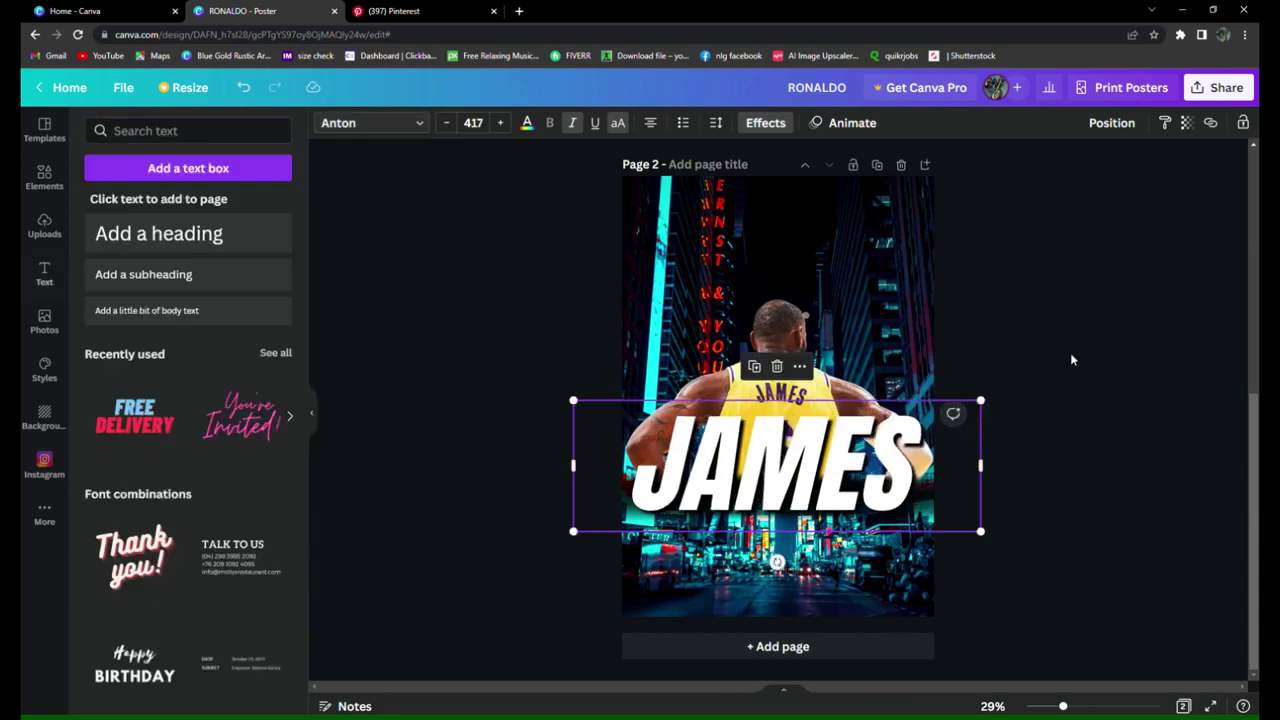
pyautogui.click(1040, 380)
pyautogui.click(30, 228)
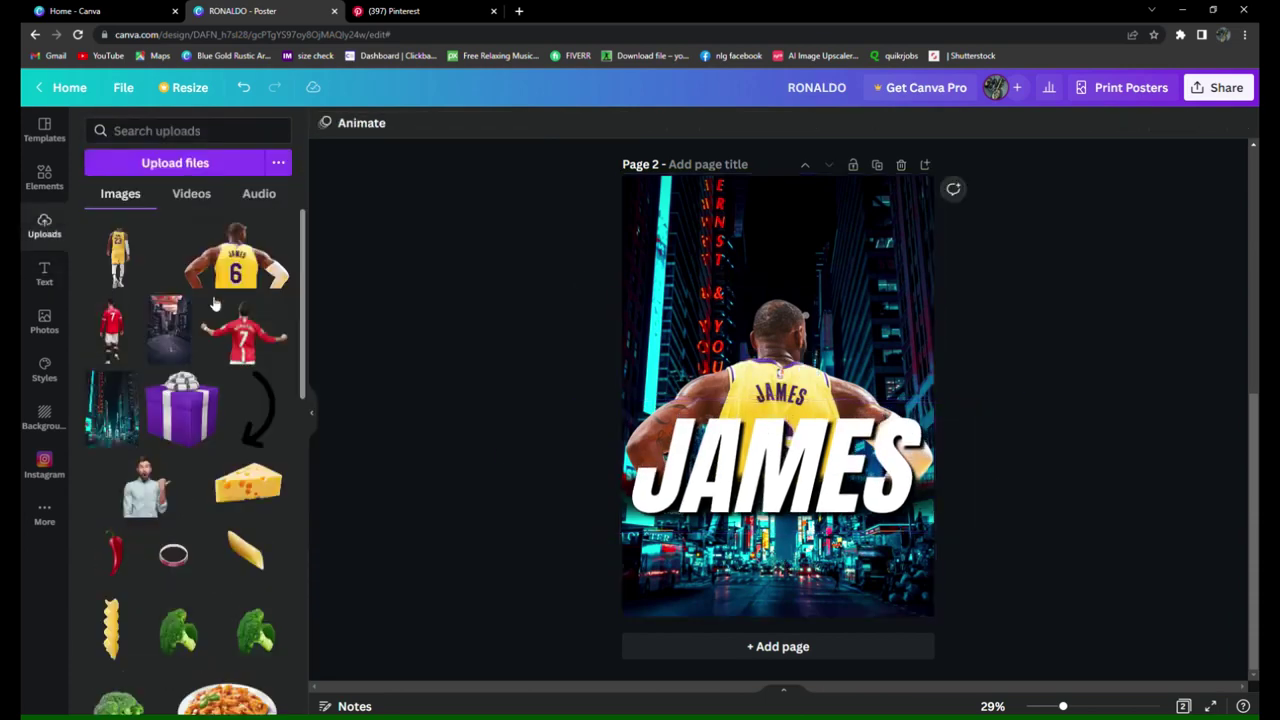
# - Add the walking James number 23 cutout from Uploads to the poster's centre
pyautogui.click(119, 257)
pyautogui.click(1118, 393)
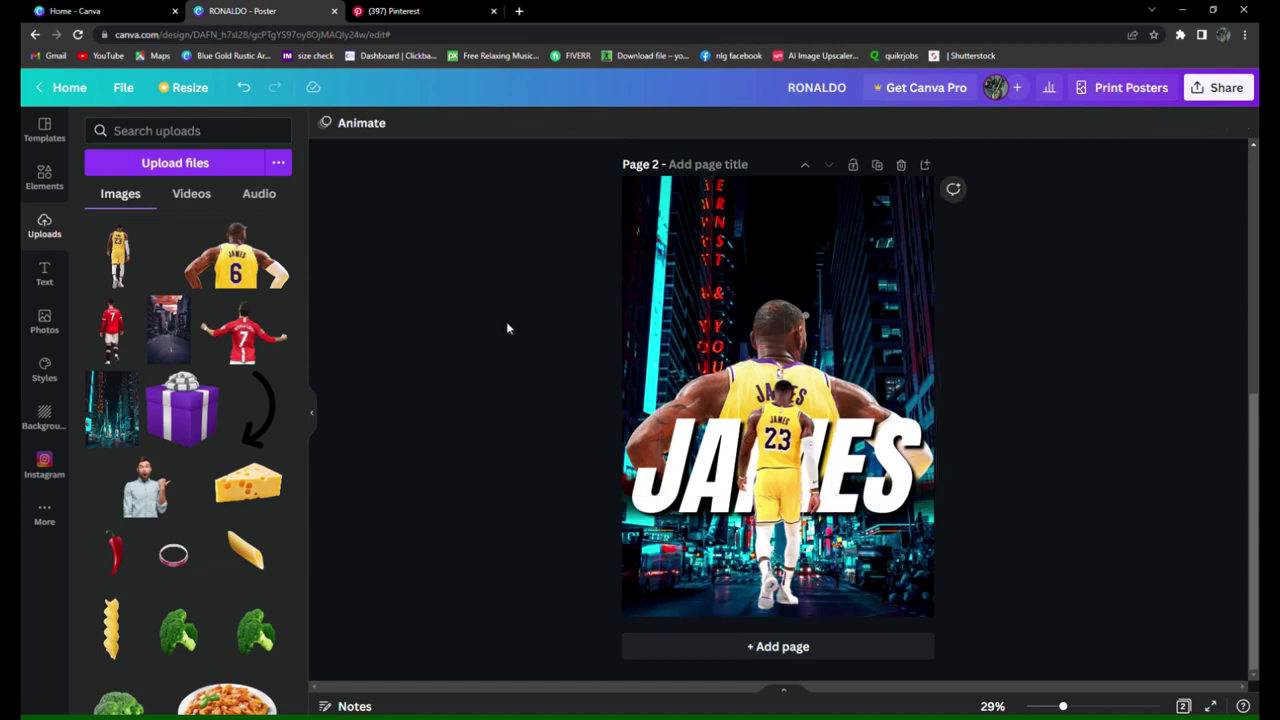
# - Add a black line from recently used elements, thicken it to weight 70 and lengthen it
pyautogui.click(44, 177)
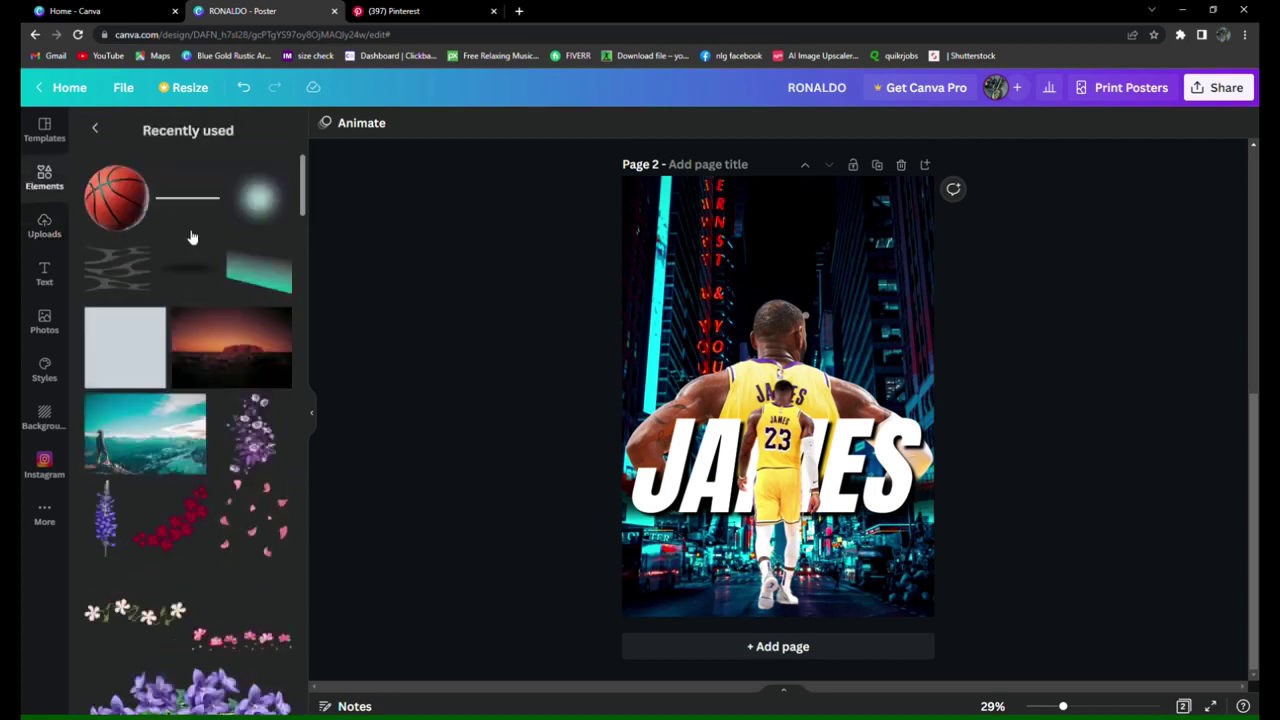
pyautogui.click(193, 204)
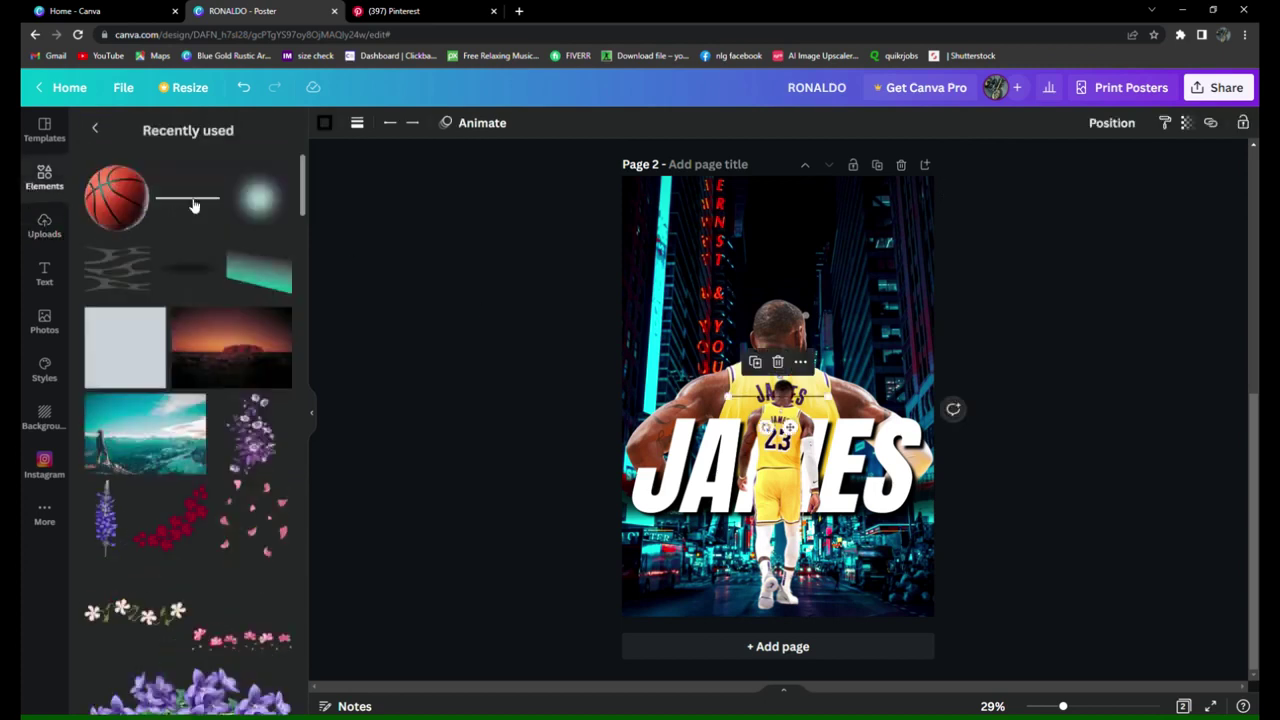
pyautogui.click(357, 122)
pyautogui.moveTo(363, 249); pyautogui.dragTo(463, 300)
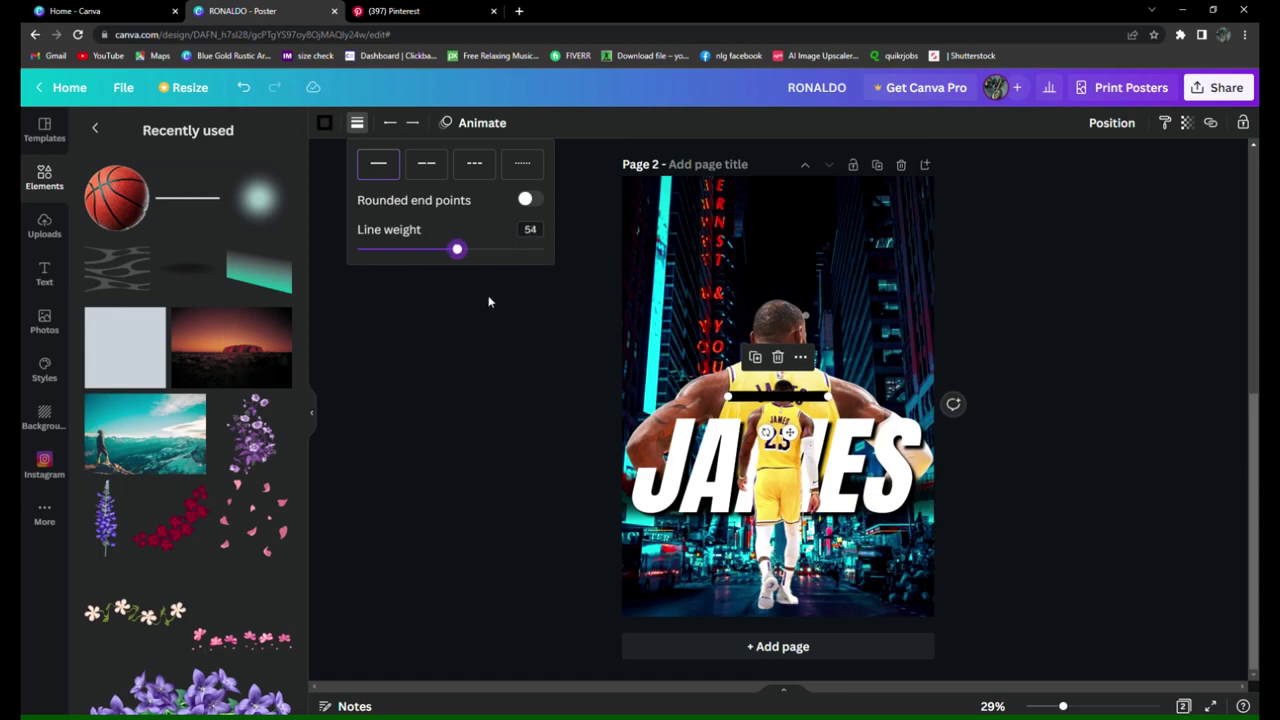
pyautogui.moveTo(830, 397); pyautogui.dragTo(940, 396)
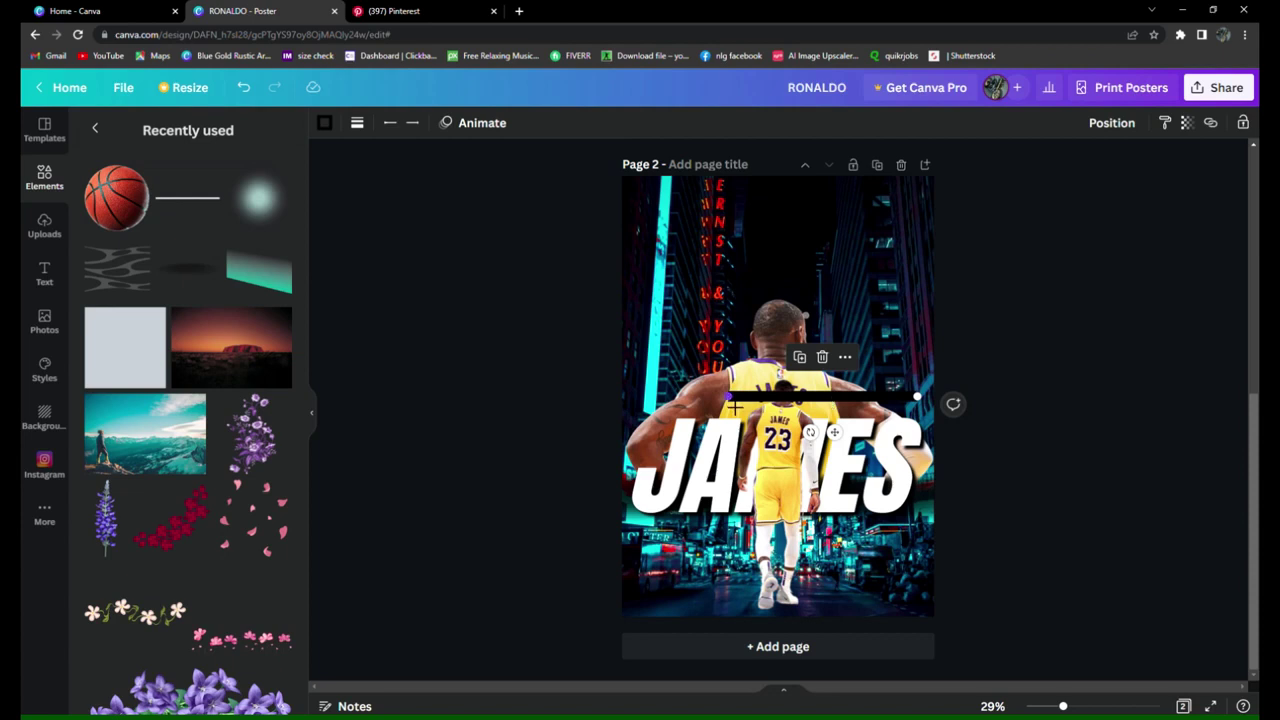
pyautogui.moveTo(727, 396); pyautogui.dragTo(645, 396)
pyautogui.click(324, 122)
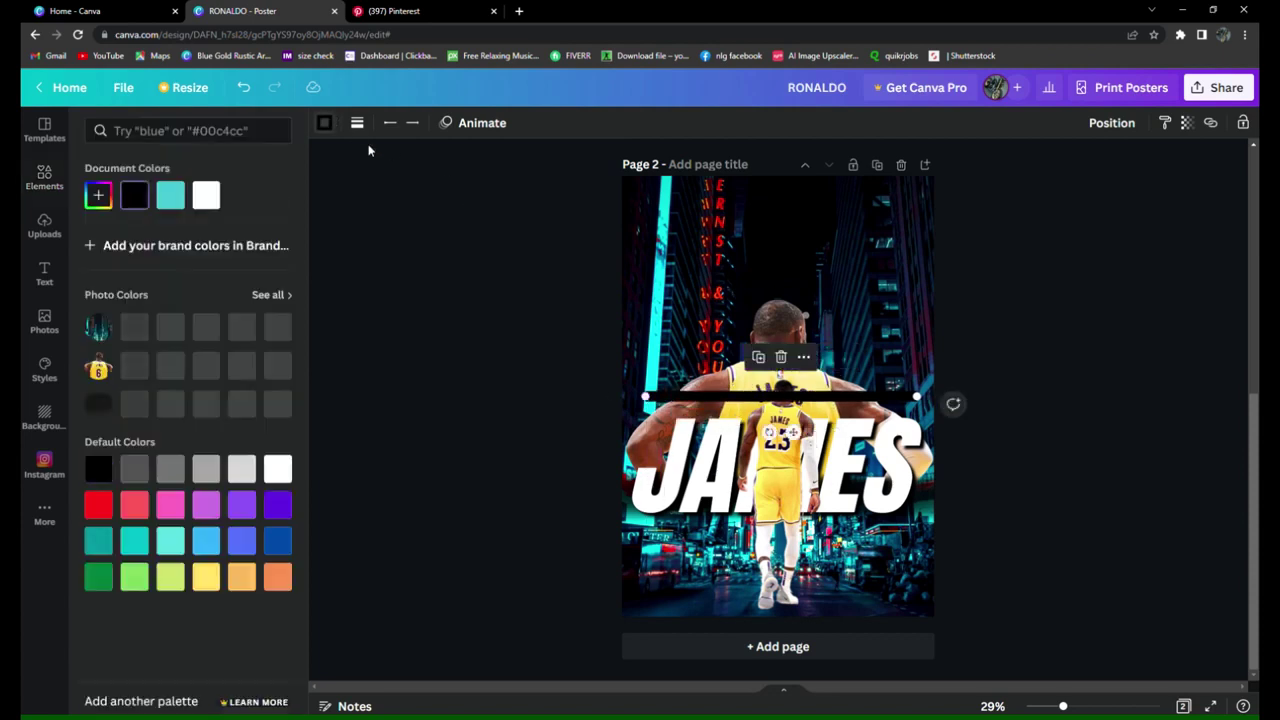
pyautogui.moveTo(457, 250); pyautogui.dragTo(492, 263)
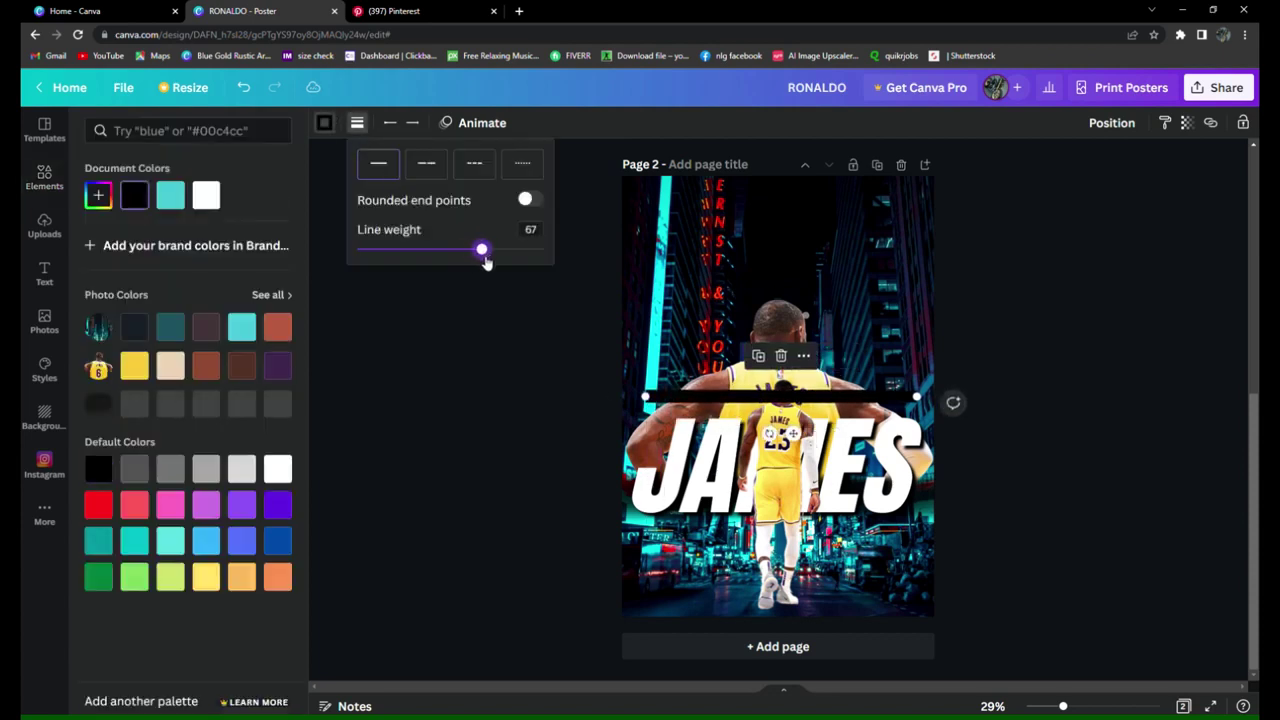
# - Place the line across the middle of JAMES and send it behind the number 23 figure
pyautogui.moveTo(790, 400); pyautogui.dragTo(790, 462)
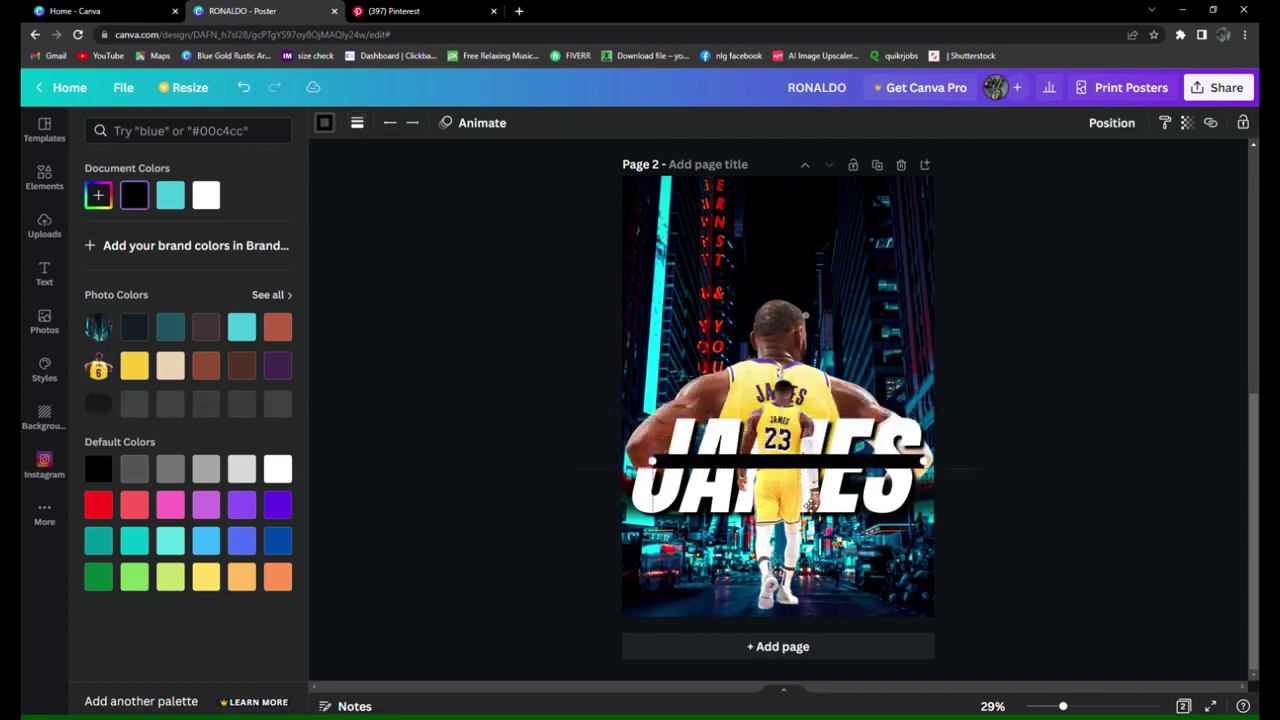
pyautogui.moveTo(808, 505); pyautogui.dragTo(812, 497)
pyautogui.click(806, 499)
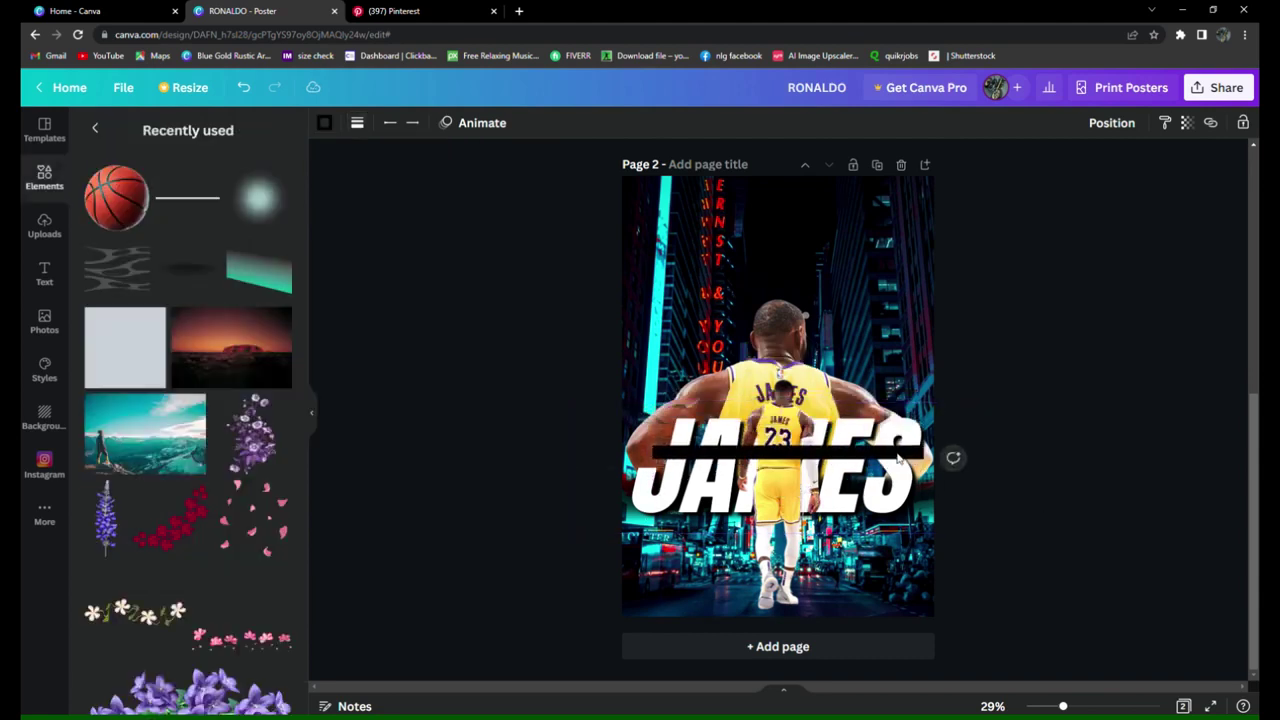
pyautogui.press('Down')
pyautogui.press('Down')
pyautogui.press('Down')
pyautogui.press('Down')
pyautogui.press('Down')
pyautogui.press('Down')
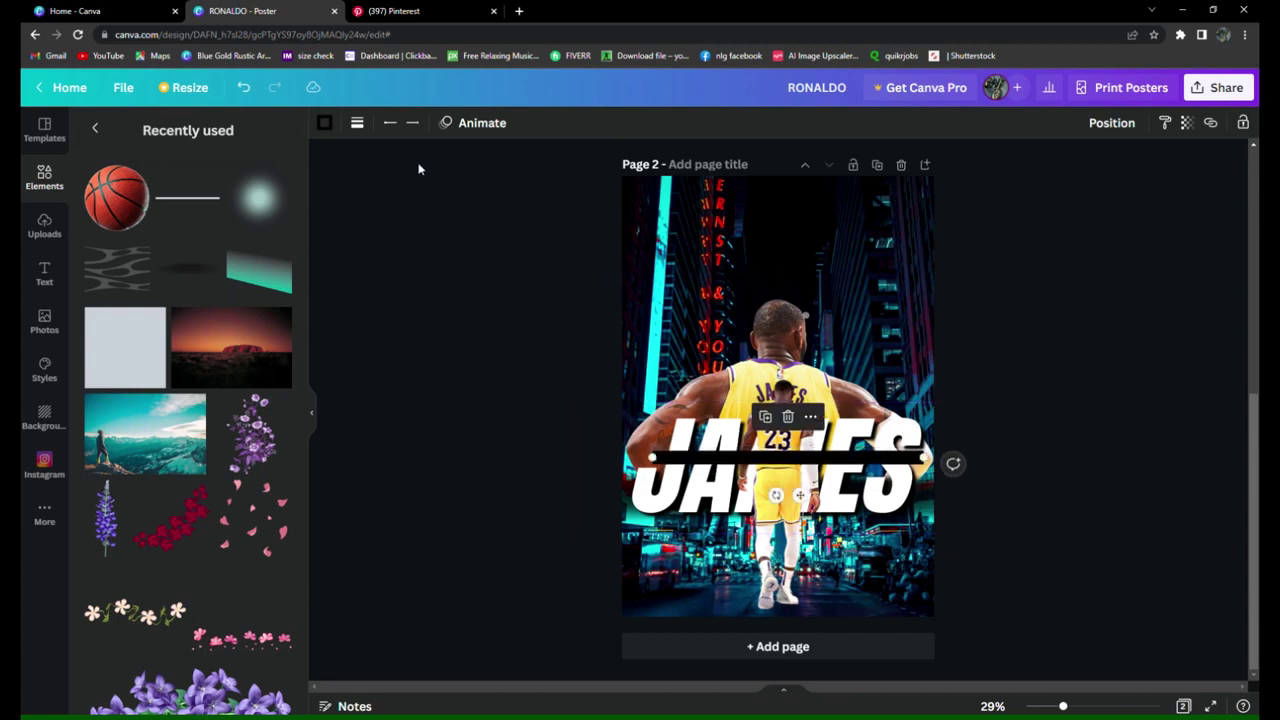
pyautogui.click(1112, 122)
pyautogui.click(1043, 163)
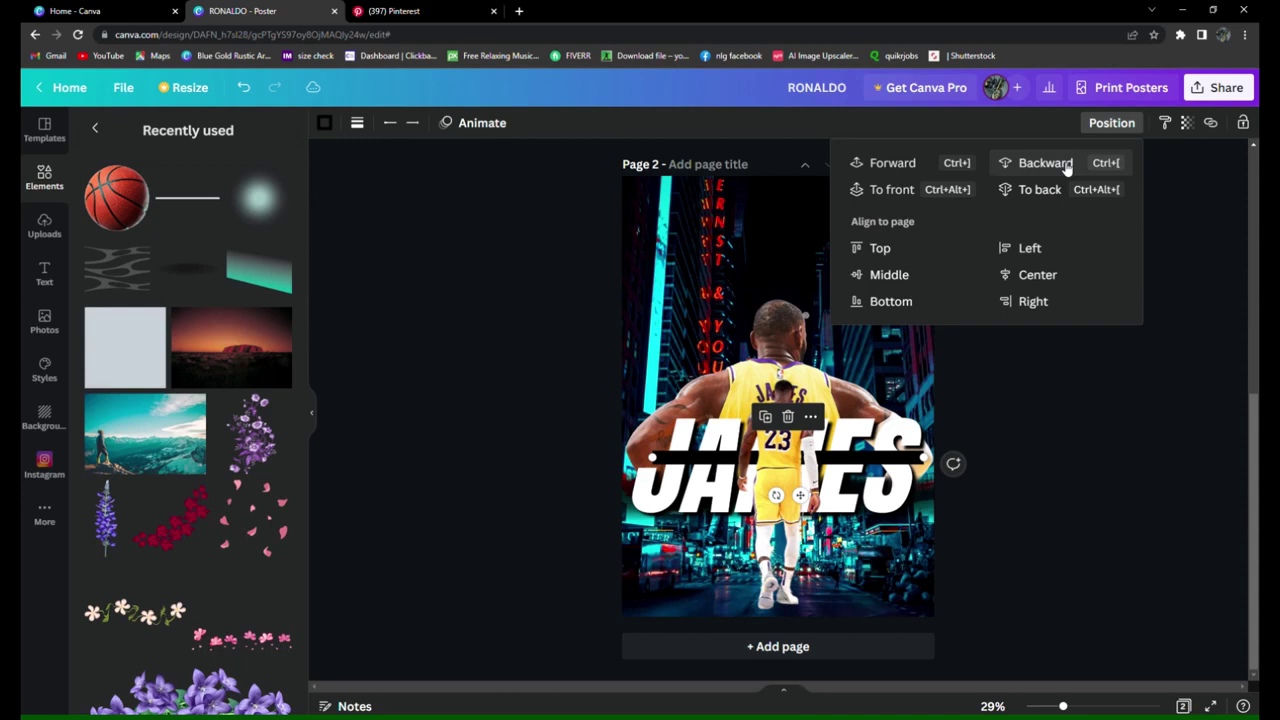
pyautogui.click(1081, 470)
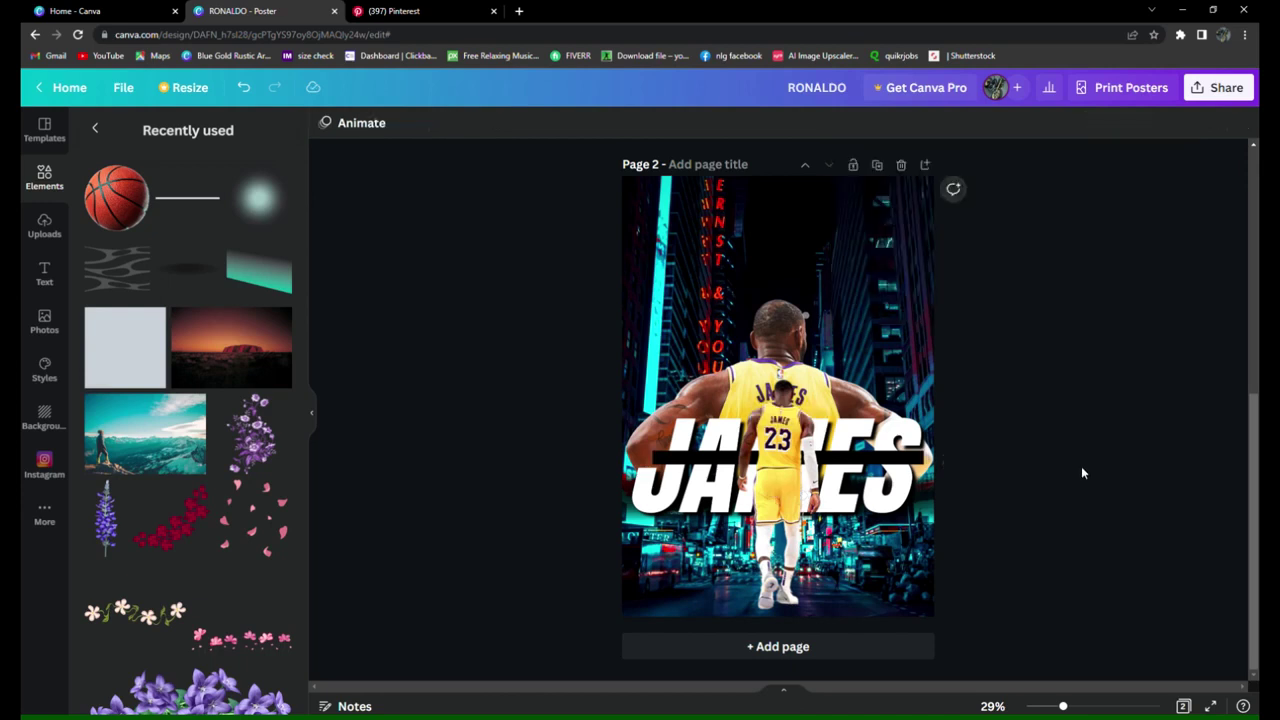
# - Nudge the spaced-out LEBRON lettering slightly up along the JAMES title's black line
pyautogui.click(48, 280)
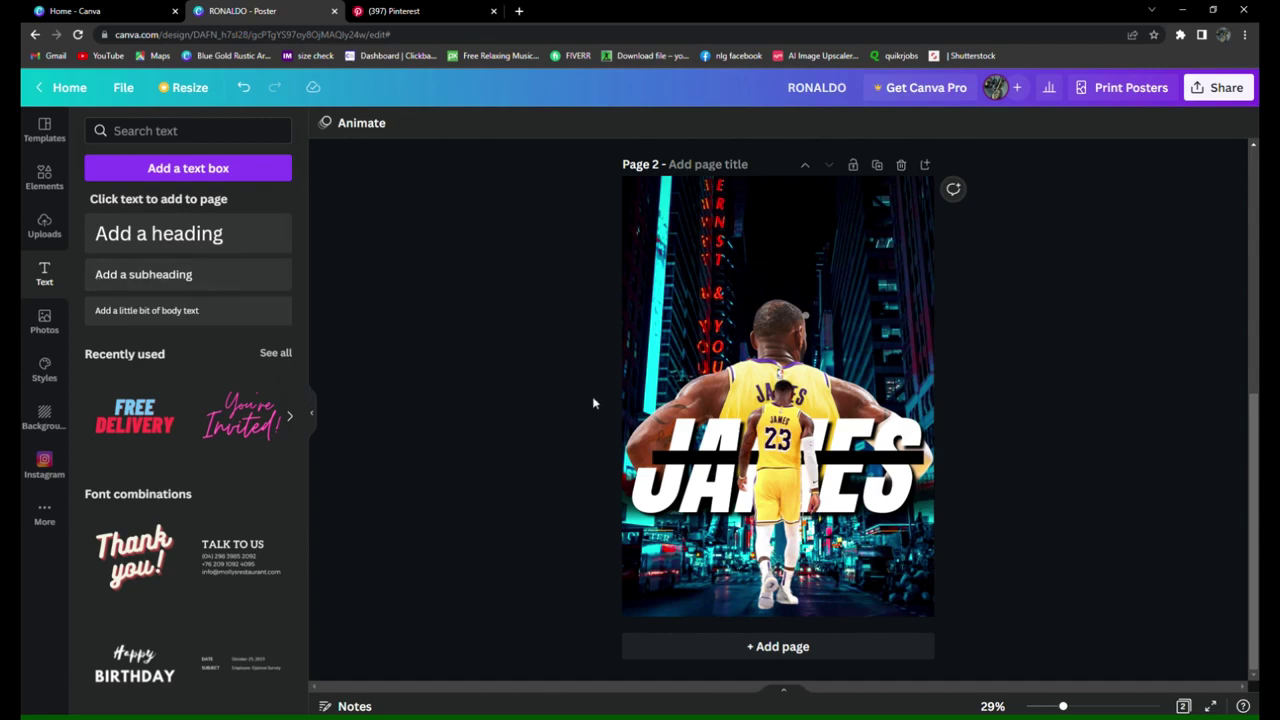
pyautogui.click(680, 470)
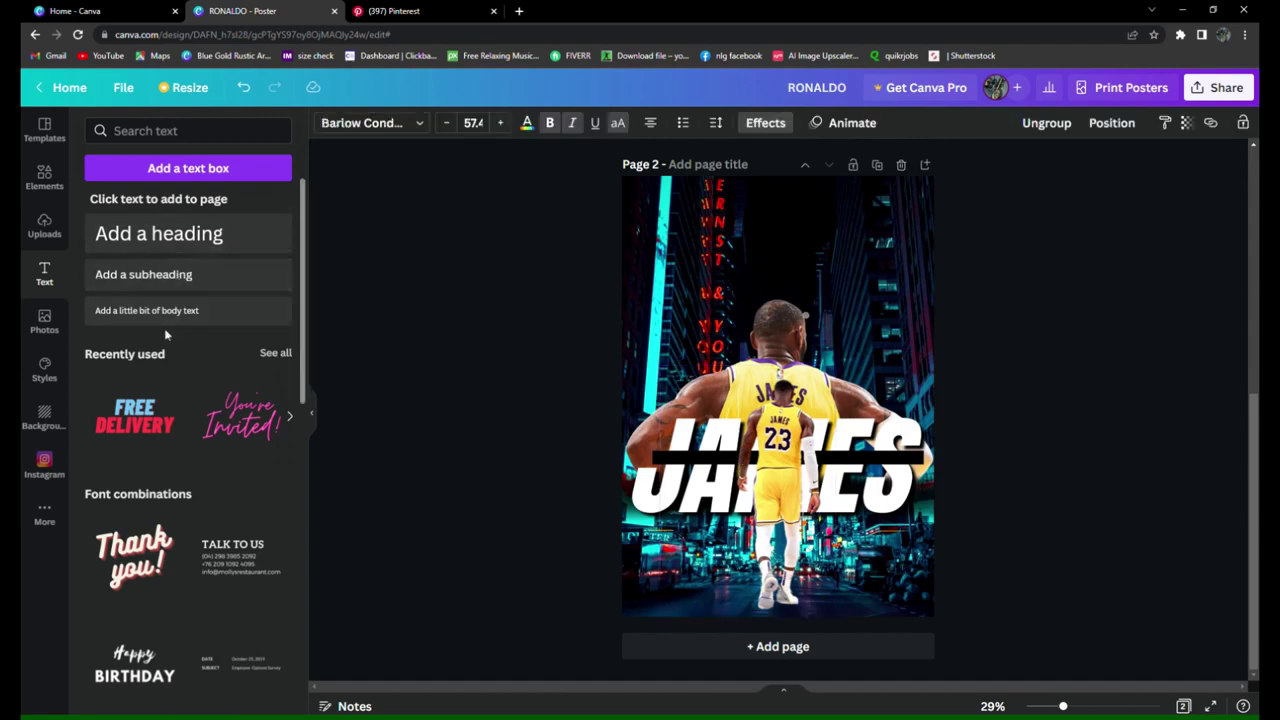
pyautogui.click(185, 276)
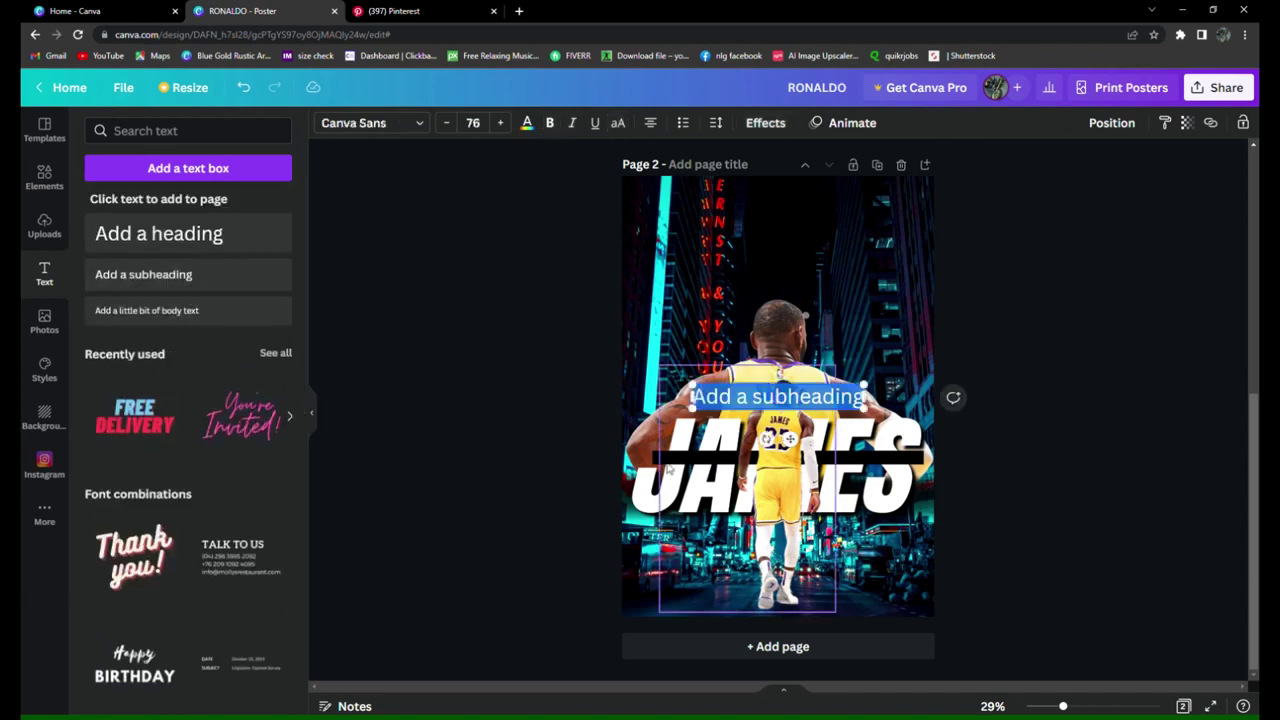
pyautogui.press('BackSpace')
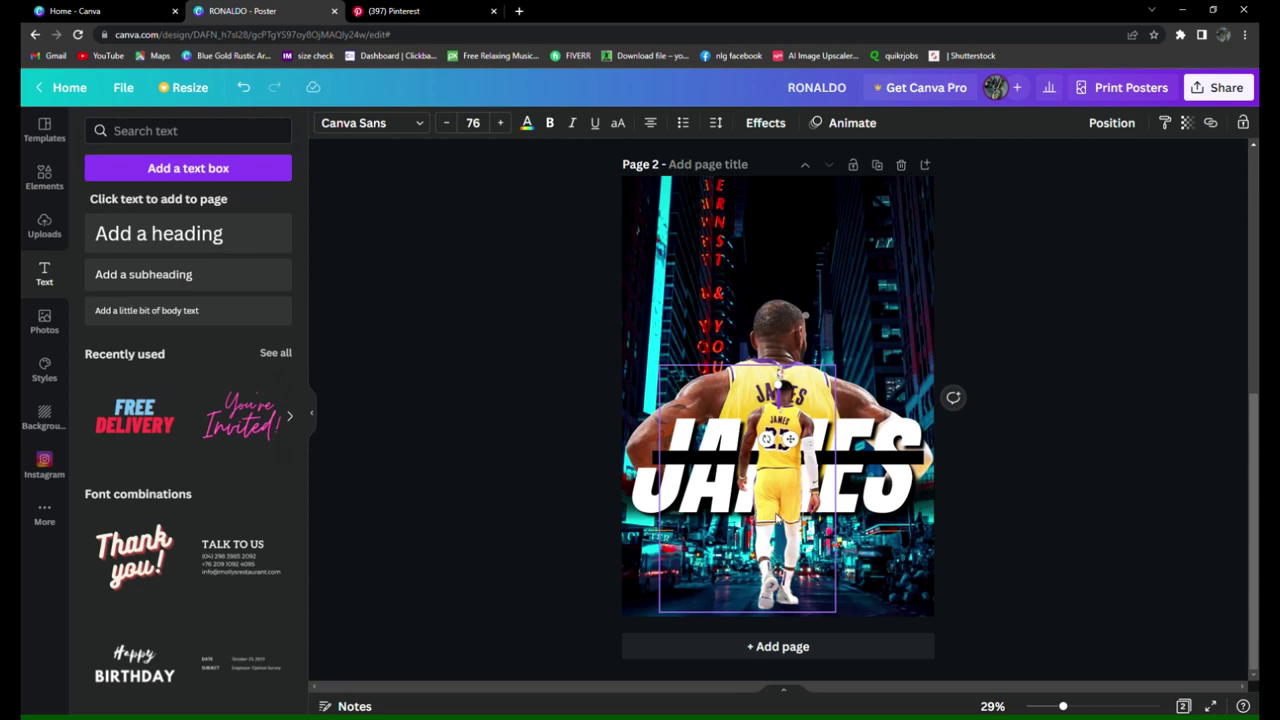
pyautogui.click(1000, 522)
pyautogui.hotkey('ctrl', 'z')
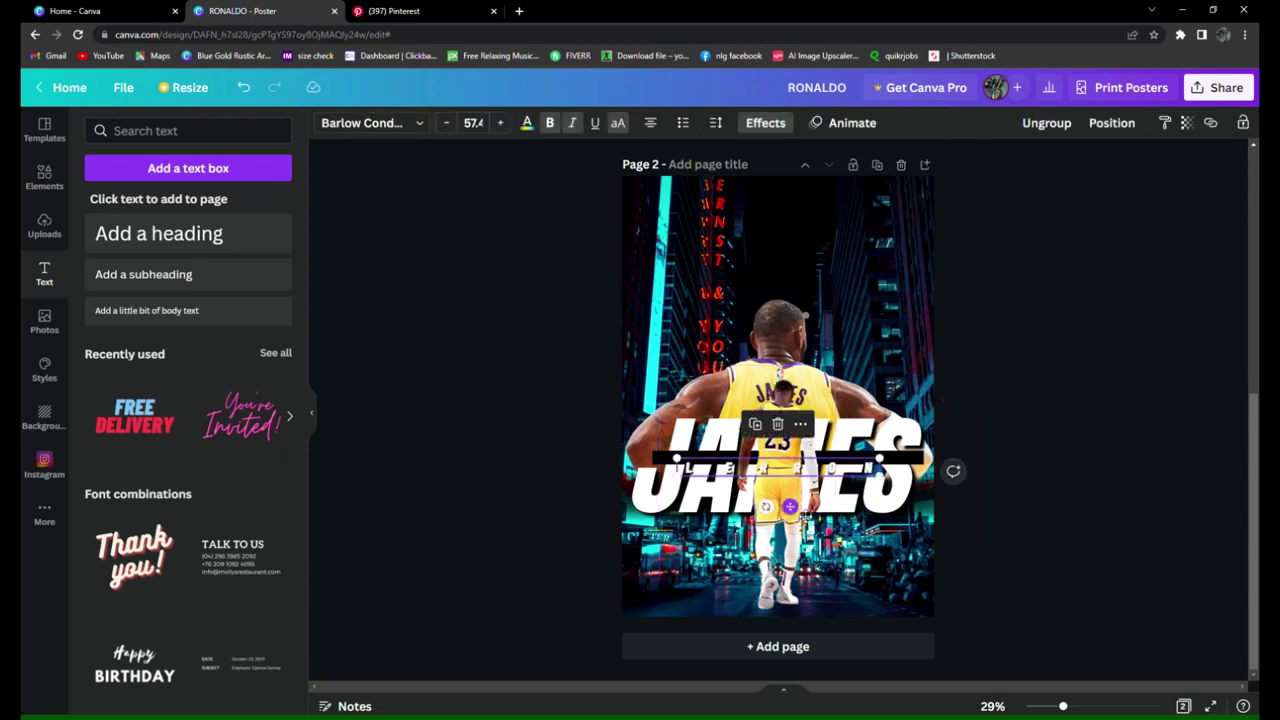
pyautogui.moveTo(790, 507); pyautogui.dragTo(793, 496)
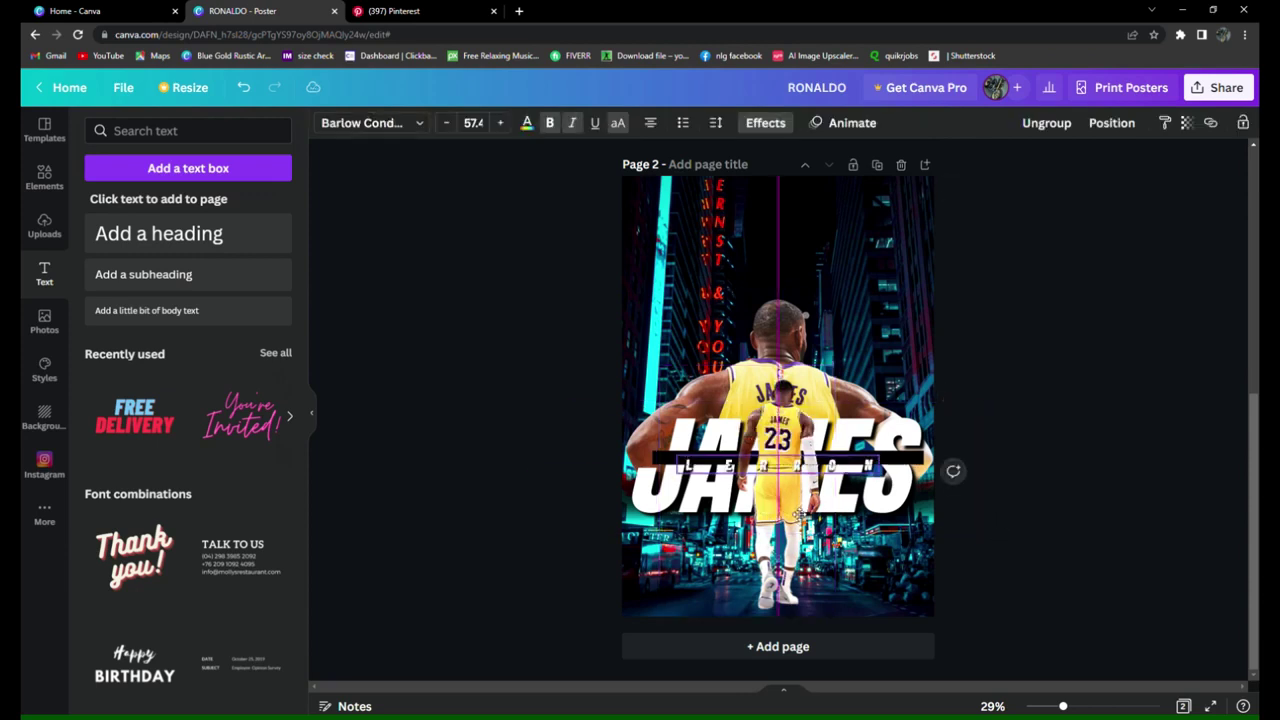
pyautogui.click(1035, 555)
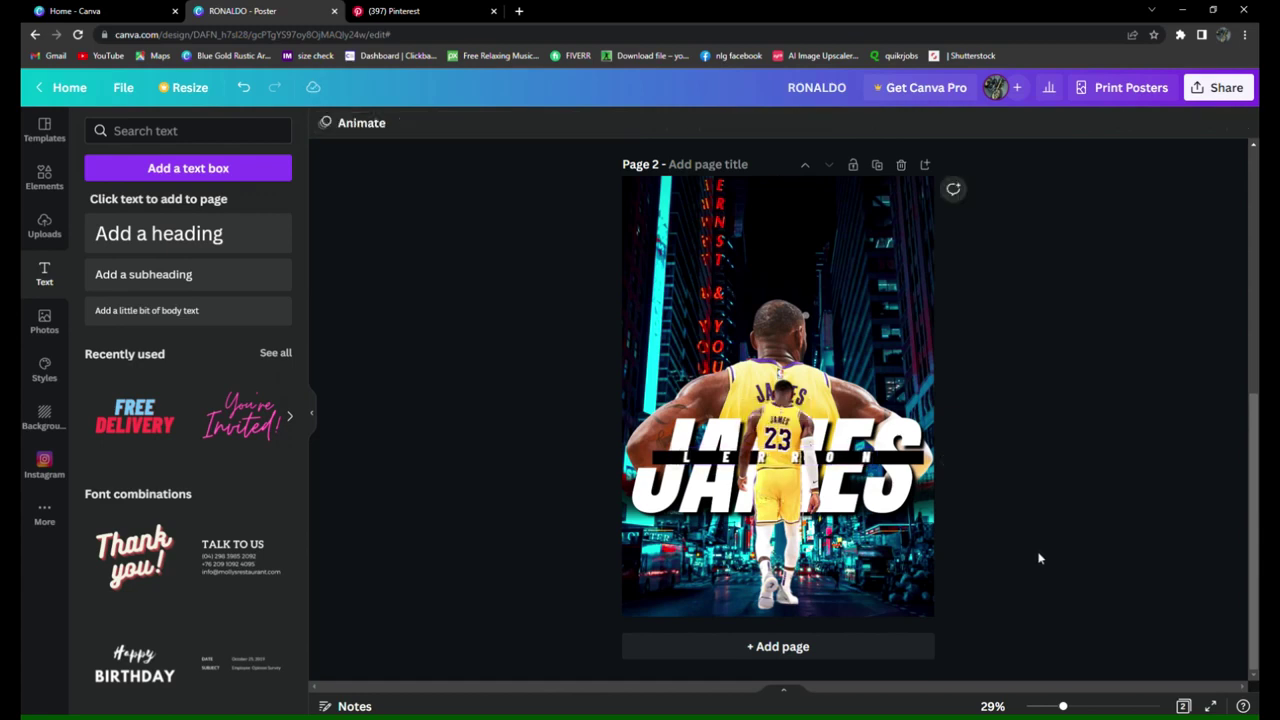
# - Add 'James' text in the Andasia script font, enlarged at the poster's lower left
pyautogui.click(140, 278)
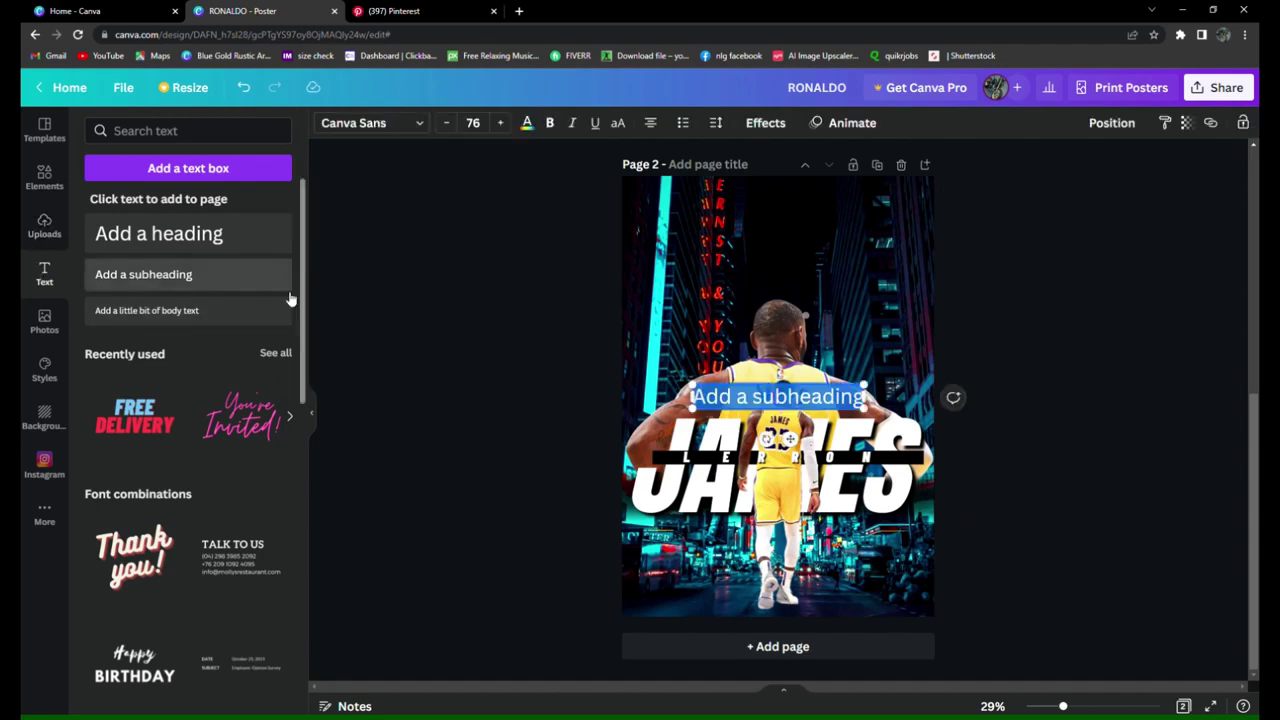
pyautogui.press('Delete')
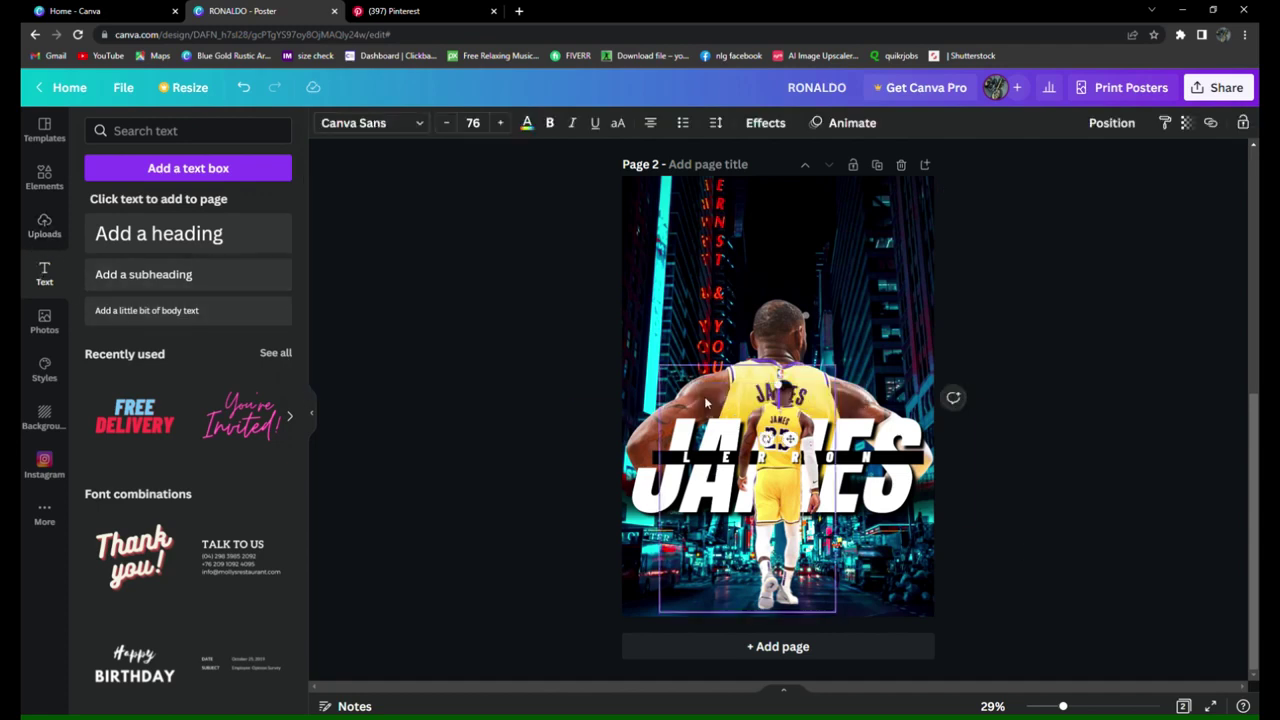
pyautogui.write('James')
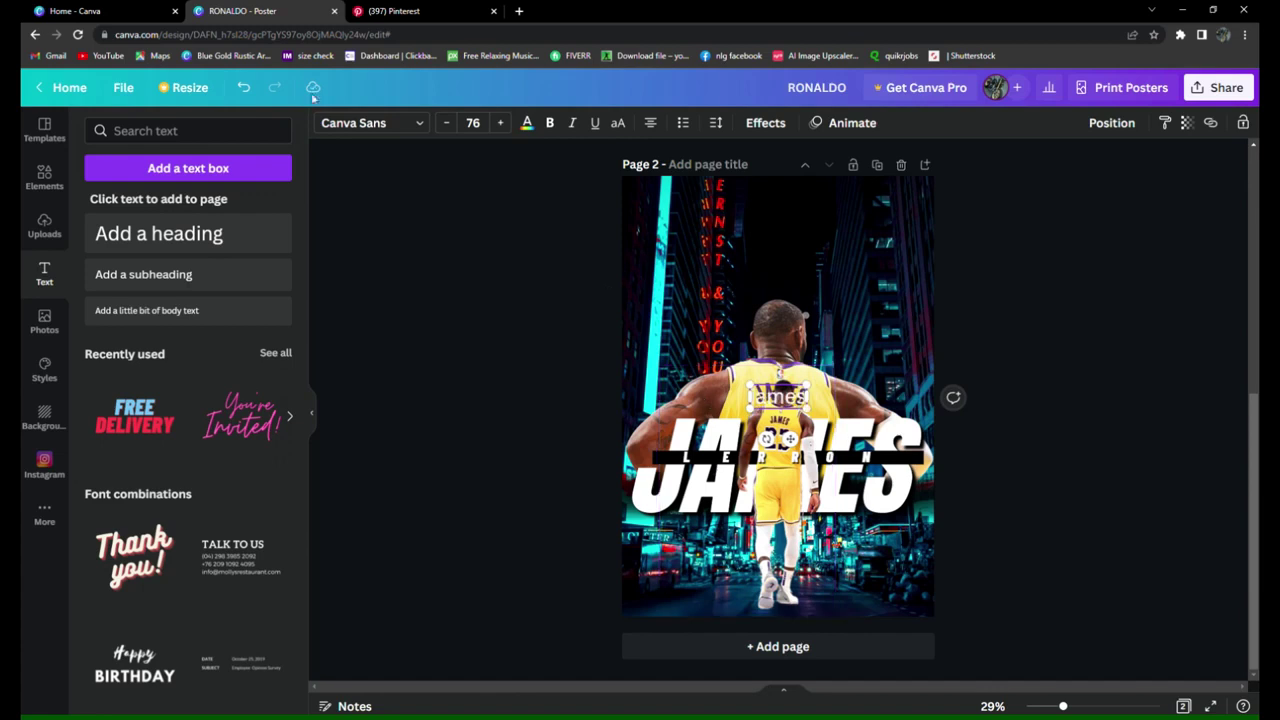
pyautogui.click(412, 123)
pyautogui.click(165, 180)
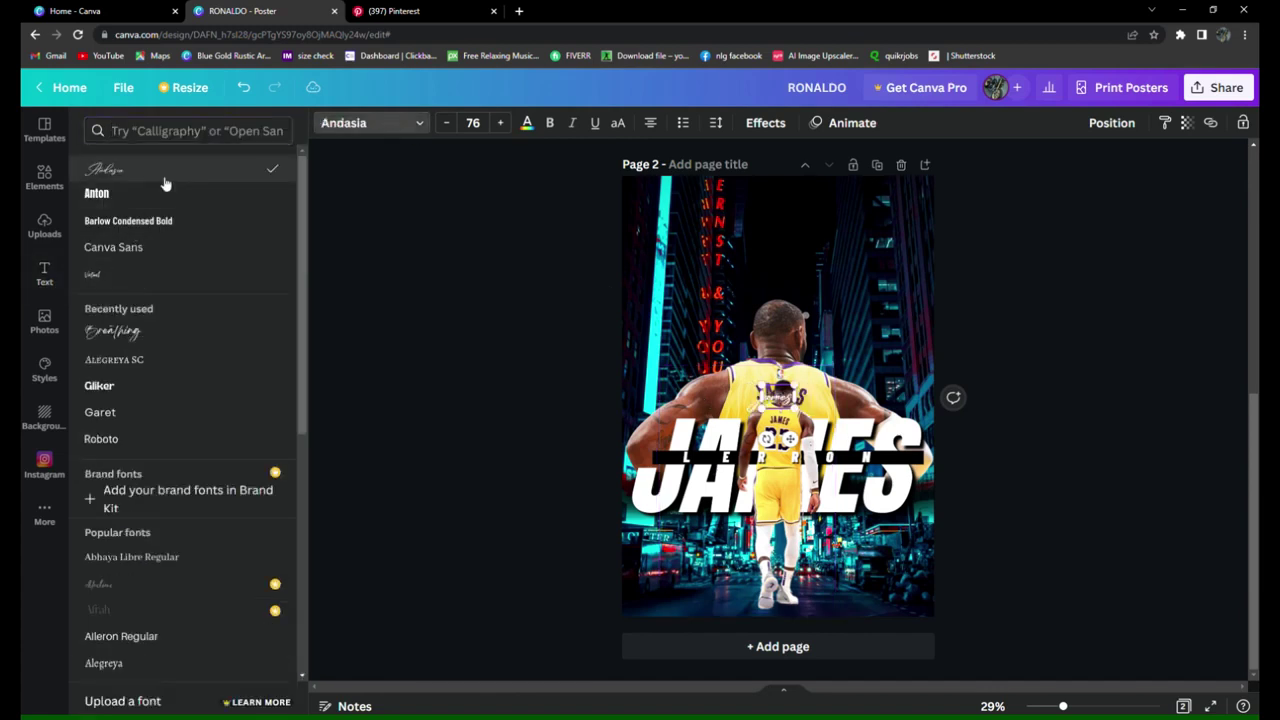
pyautogui.moveTo(790, 410)
pyautogui.mouseDown()
pyautogui.moveTo(737, 490)
pyautogui.moveTo(696, 607)
pyautogui.mouseUp()
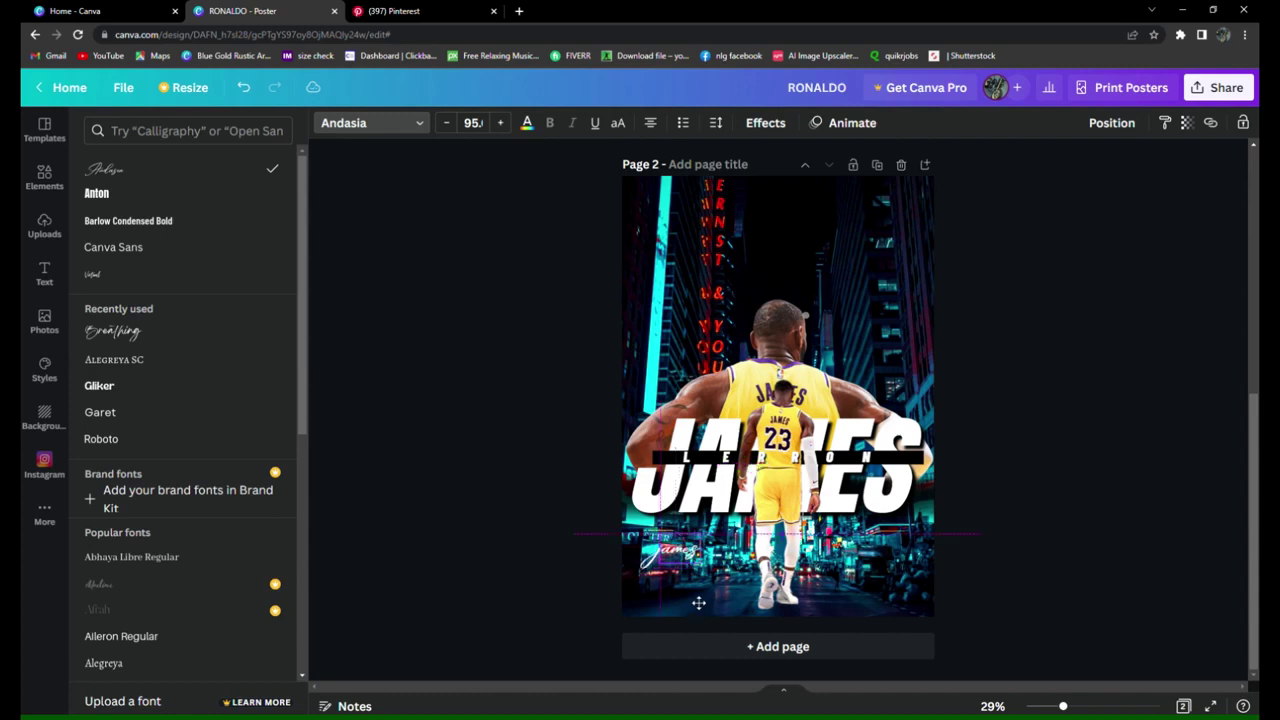
pyautogui.click(1060, 488)
pyautogui.click(688, 558)
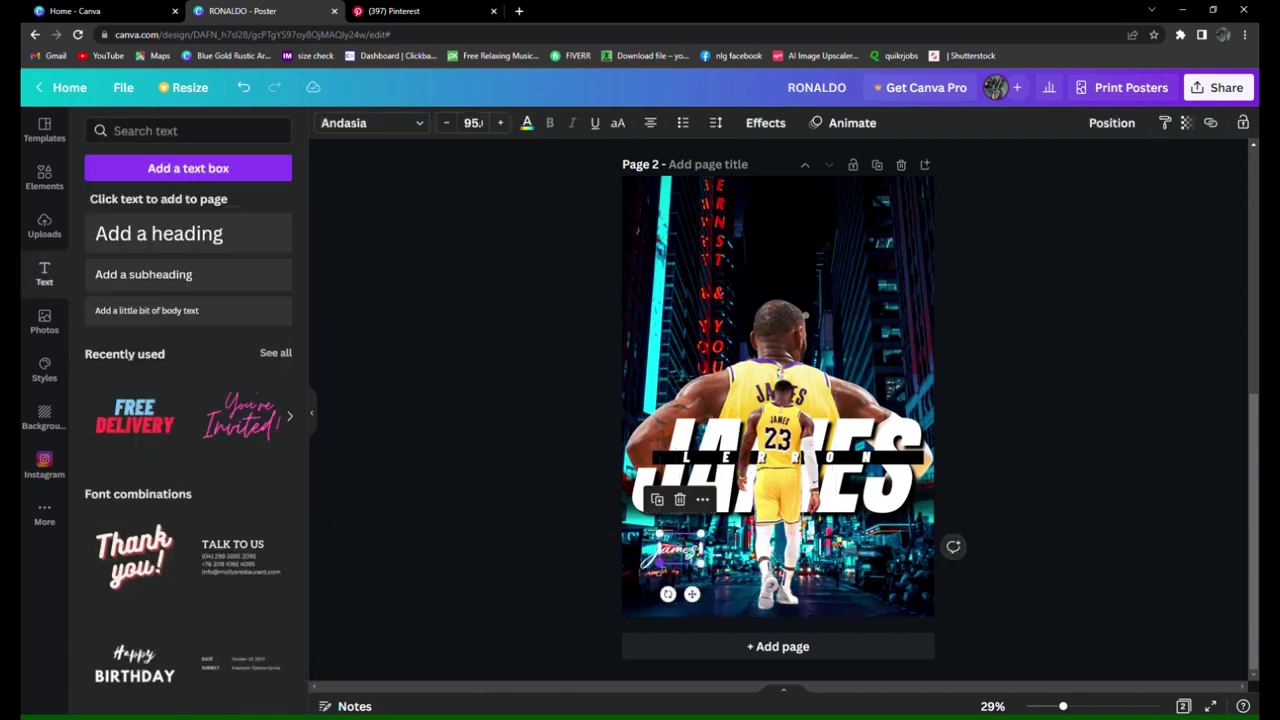
pyautogui.click(662, 556)
pyautogui.doubleClick(668, 550)
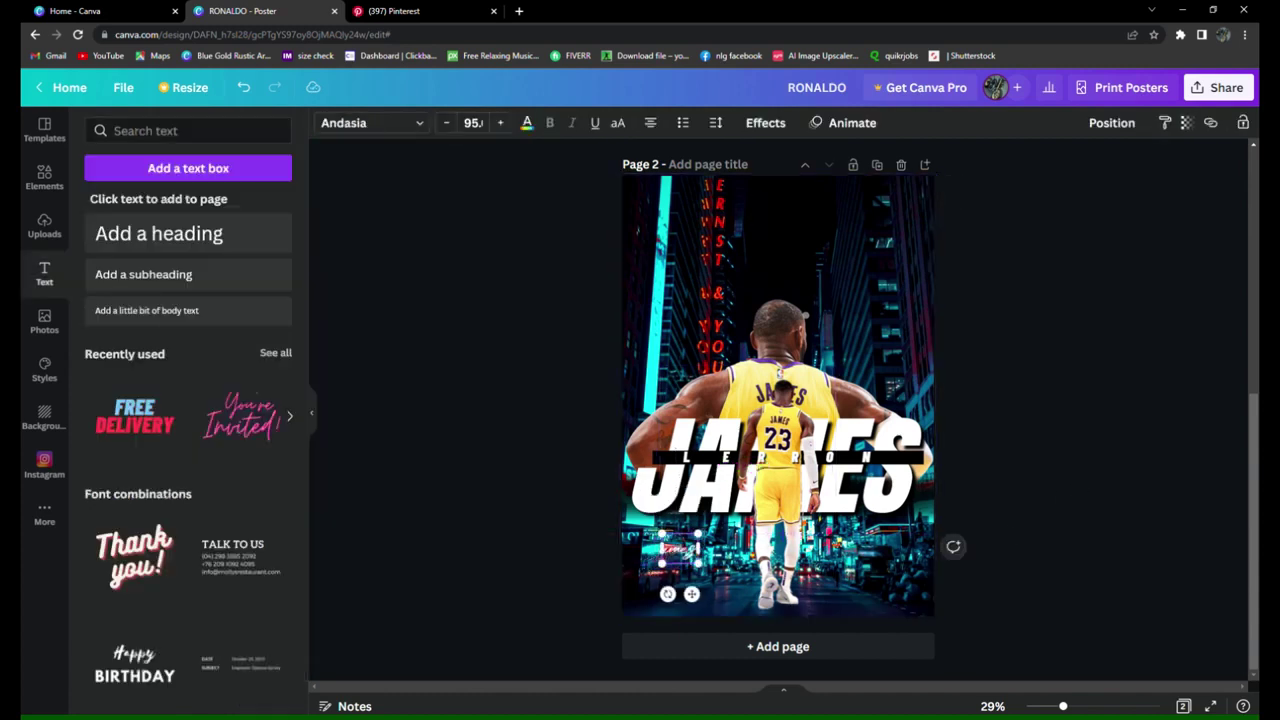
pyautogui.write('James')
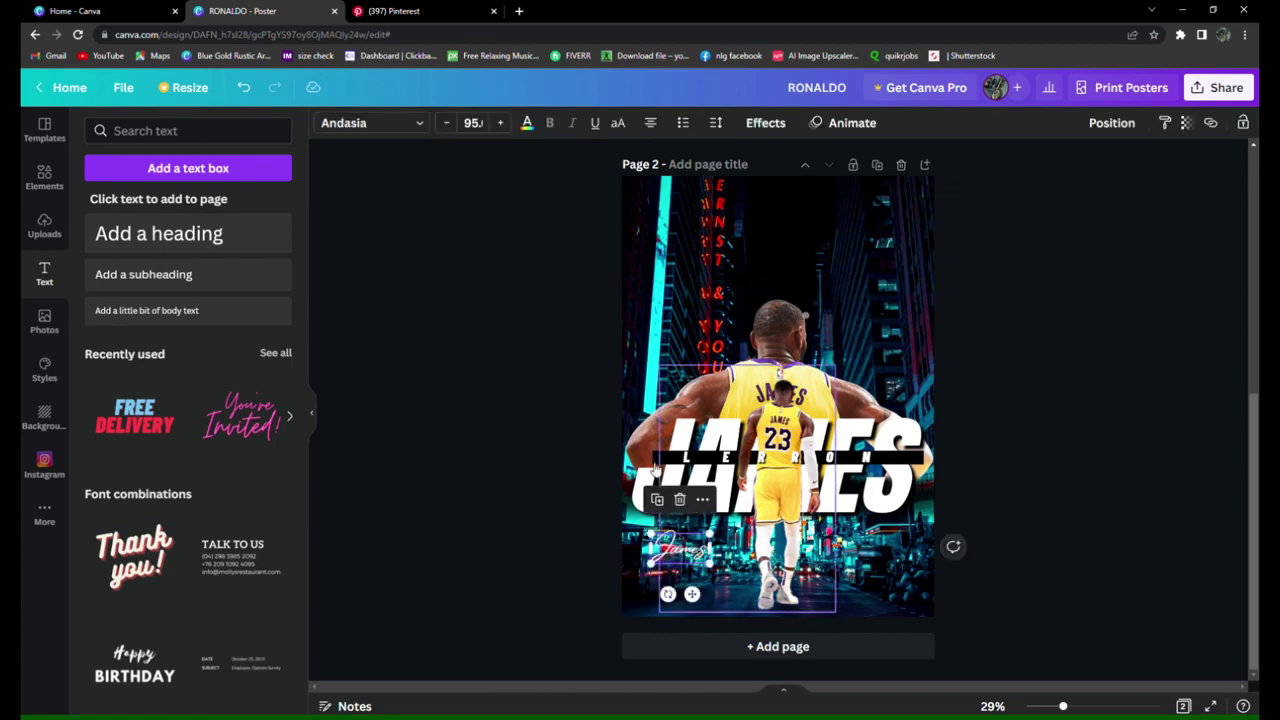
# - Give 'James' a teal shadow with blur 100 and transparency 100, and colour it yellow
pyautogui.click(765, 122)
pyautogui.click(183, 216)
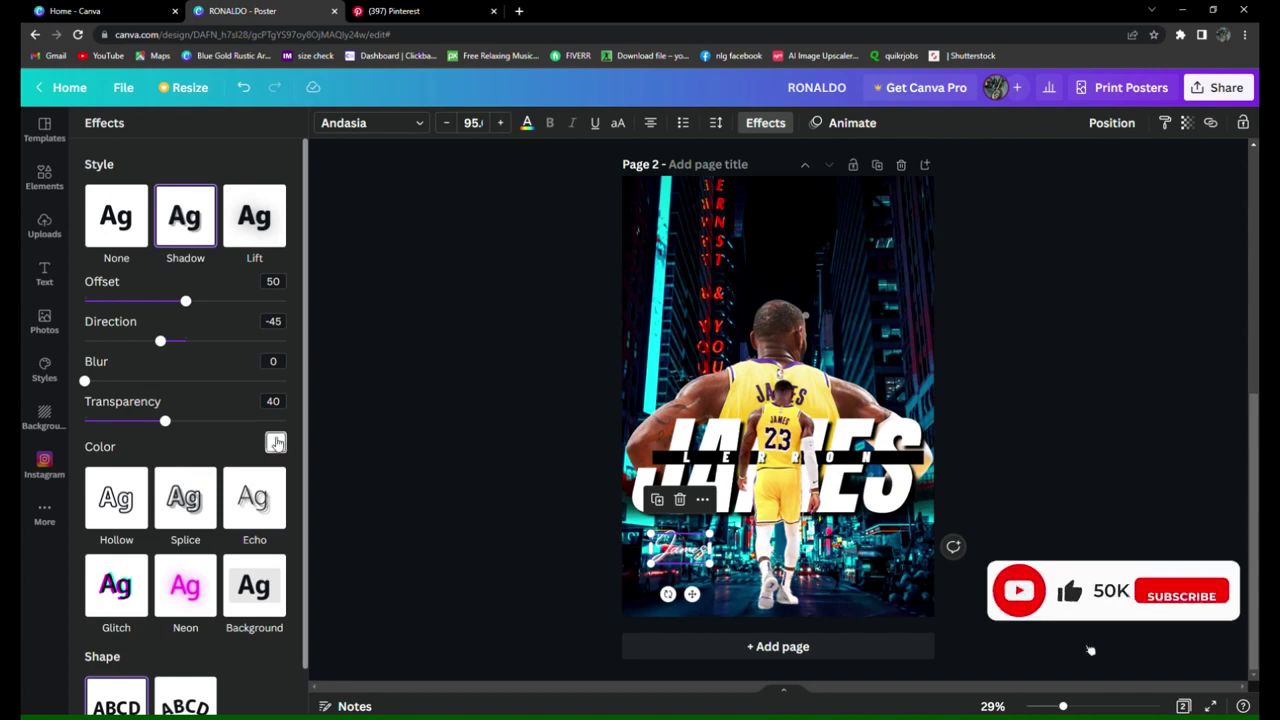
pyautogui.click(275, 442)
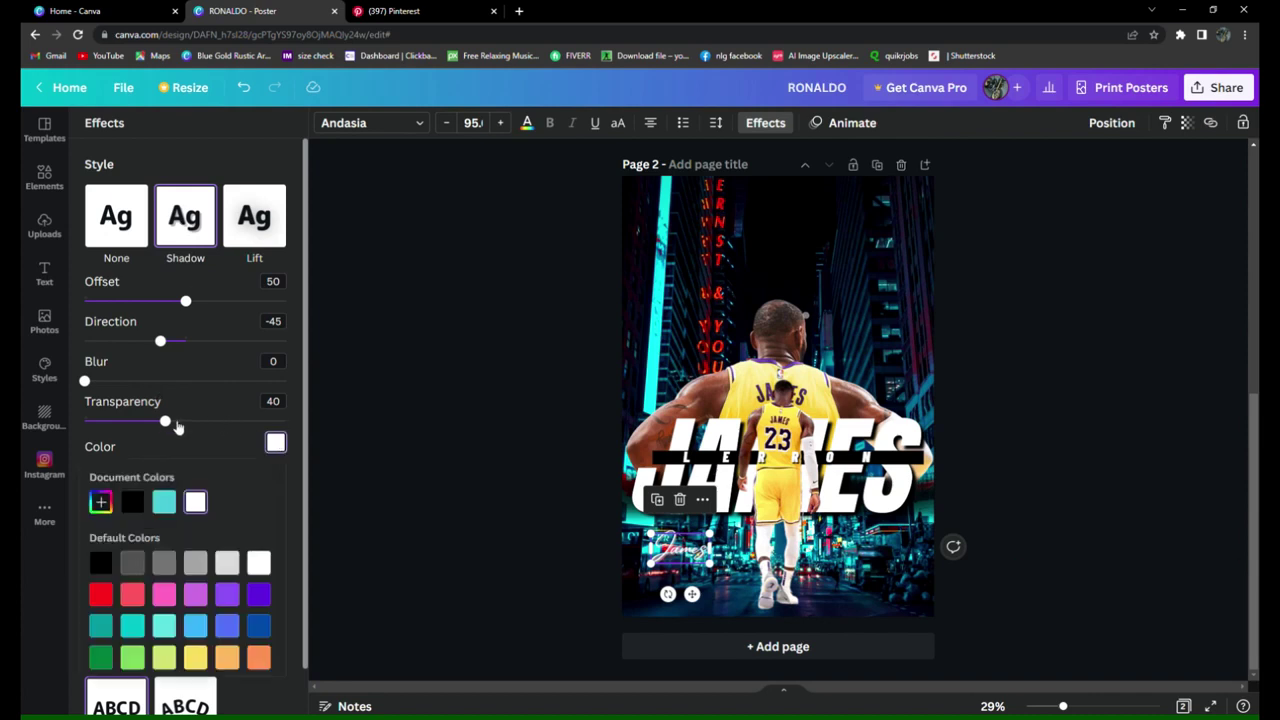
pyautogui.moveTo(176, 424); pyautogui.dragTo(318, 450)
pyautogui.moveTo(86, 381)
pyautogui.mouseDown()
pyautogui.moveTo(268, 422)
pyautogui.moveTo(285, 381)
pyautogui.mouseUp()
pyautogui.click(275, 442)
pyautogui.click(164, 501)
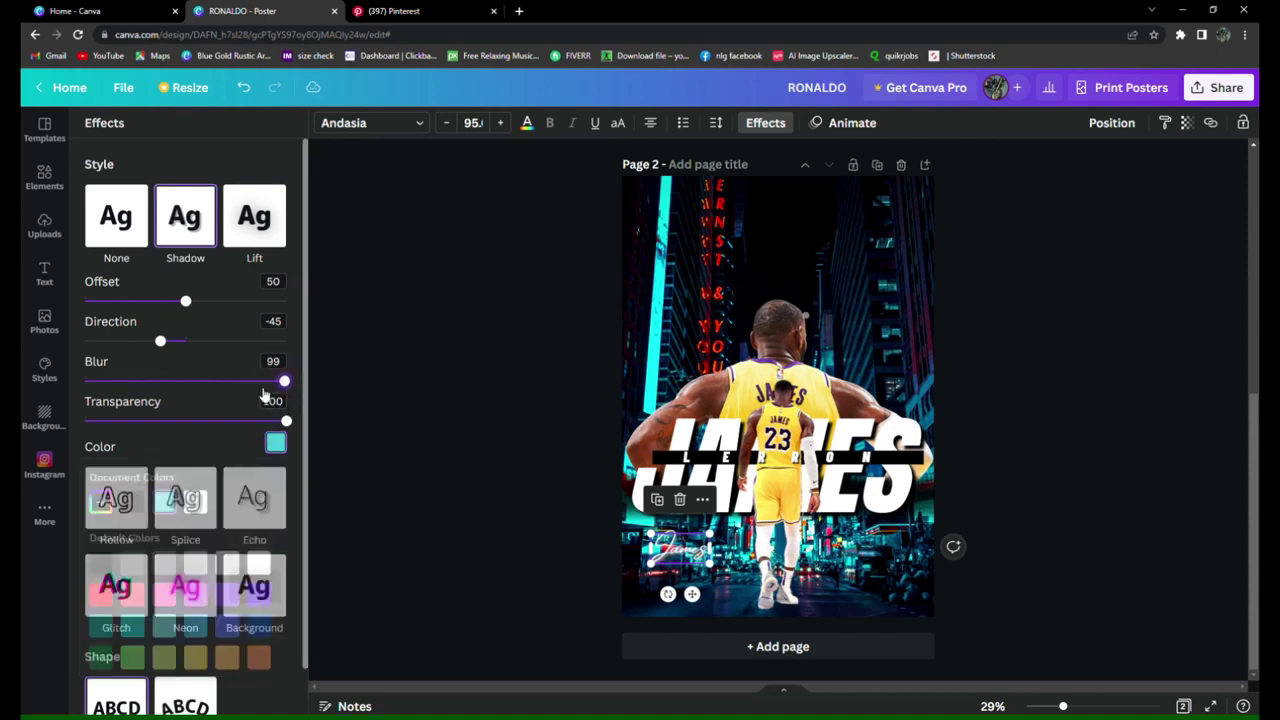
pyautogui.moveTo(285, 381); pyautogui.dragTo(287, 381)
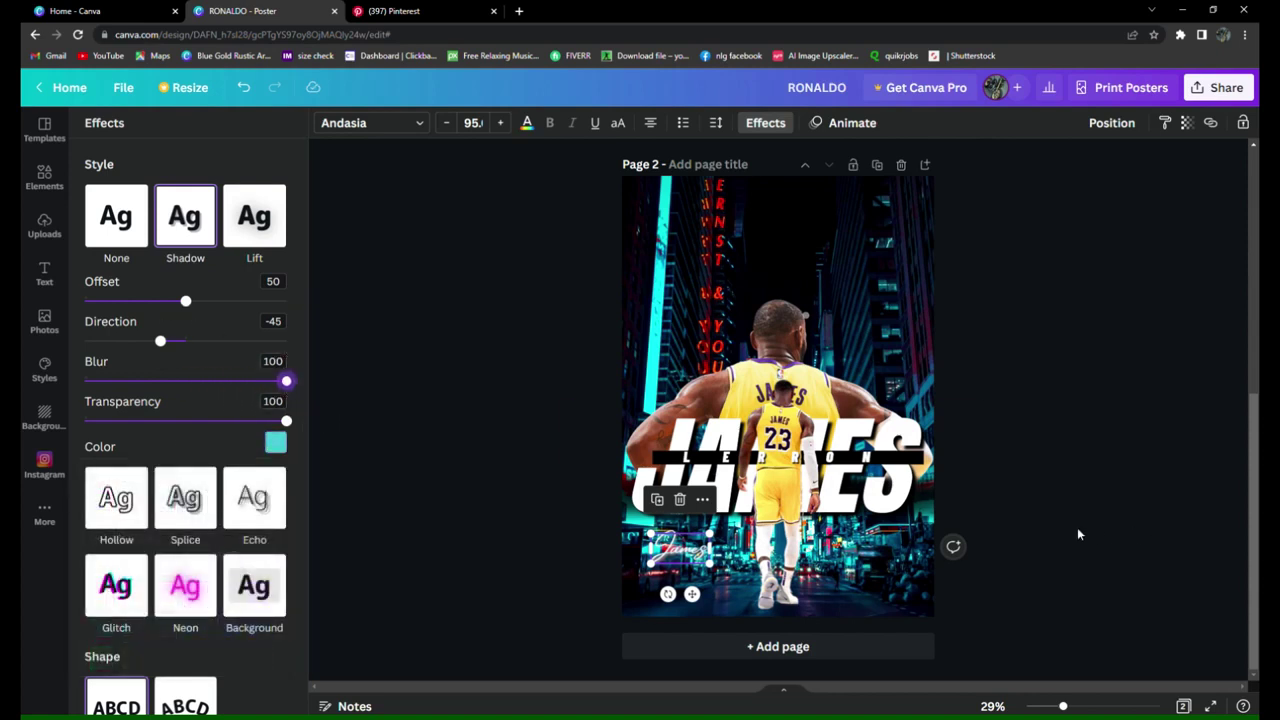
pyautogui.click(527, 122)
pyautogui.click(134, 366)
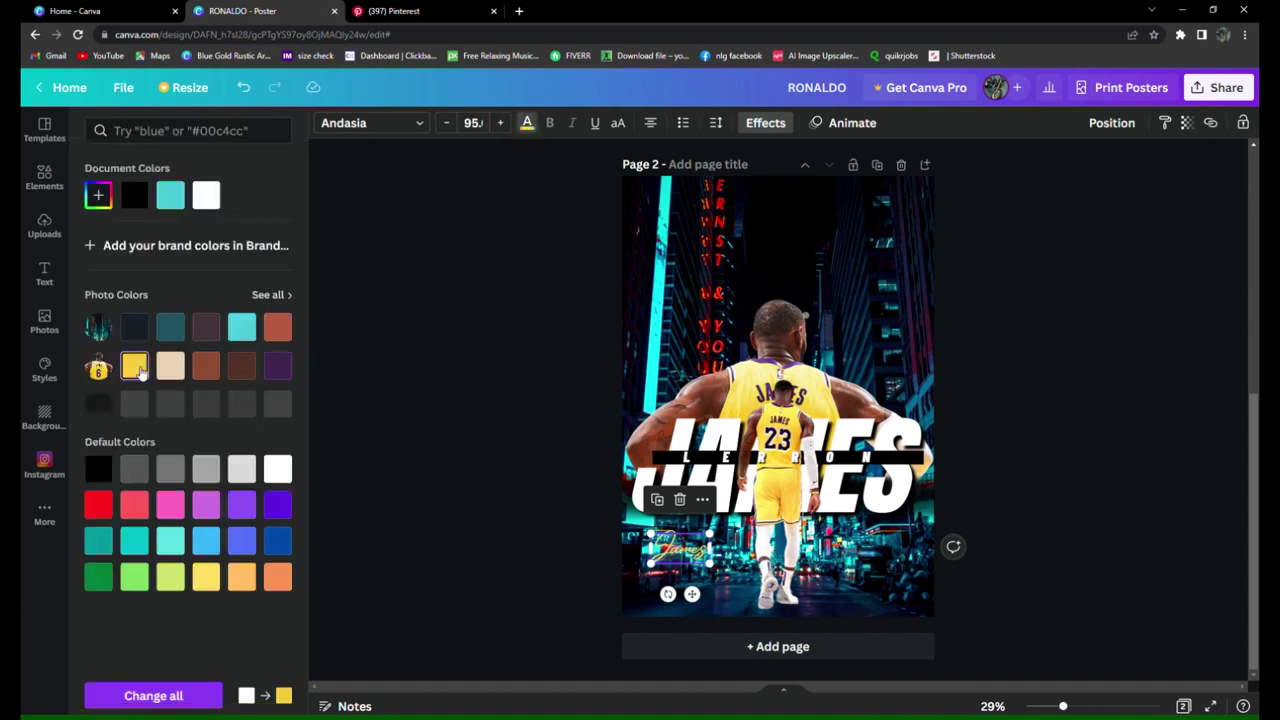
pyautogui.click(473, 288)
# - Add a new '23' subheading set in the Gliker font
pyautogui.click(215, 278)
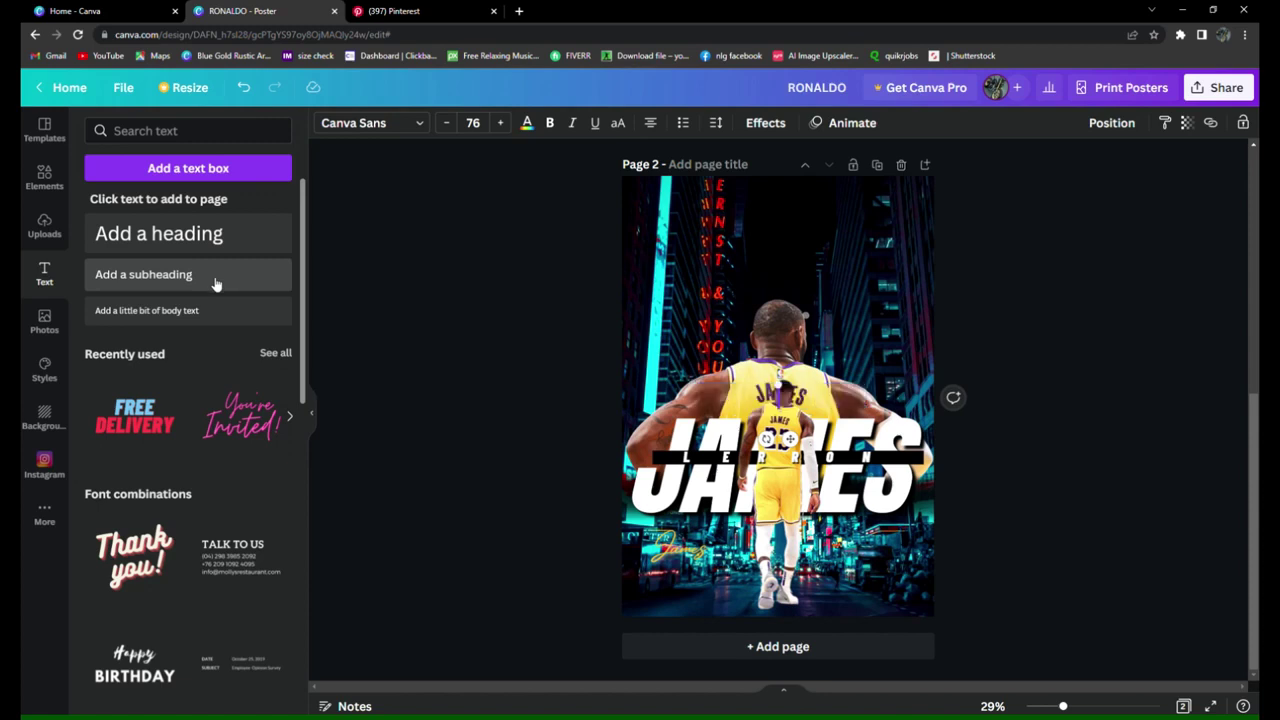
pyautogui.click(424, 130)
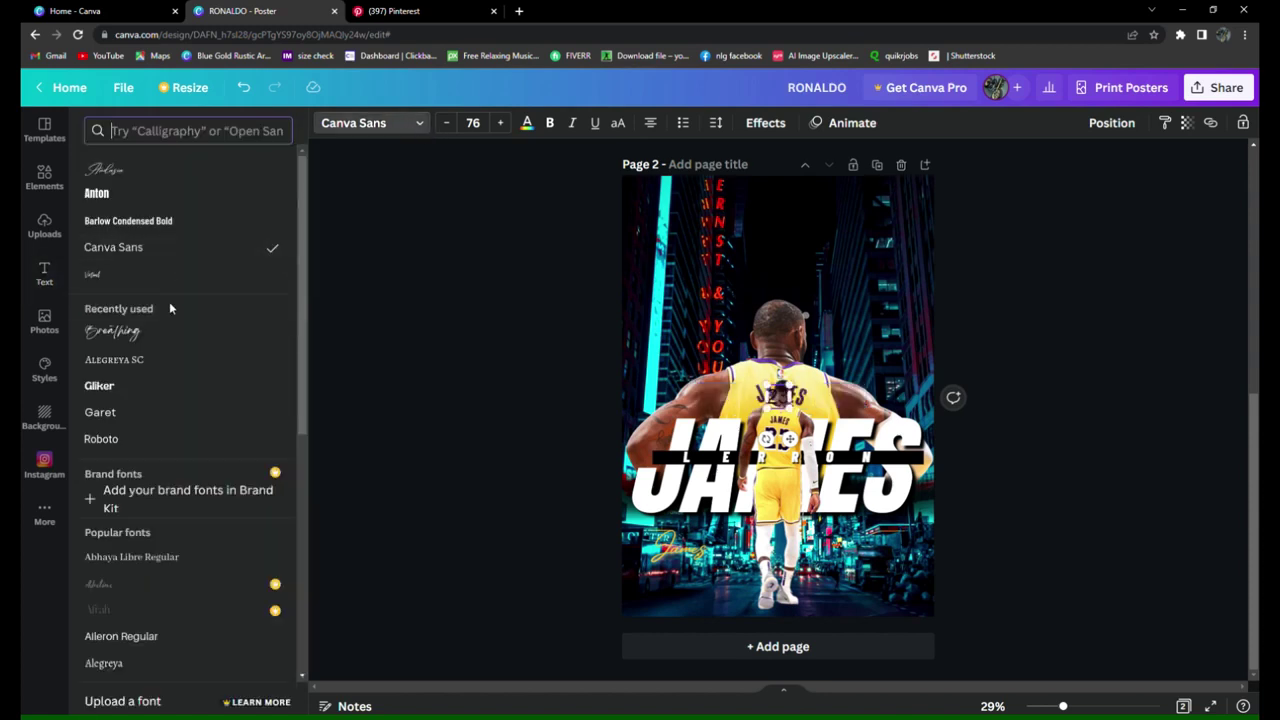
pyautogui.click(172, 285)
pyautogui.click(136, 386)
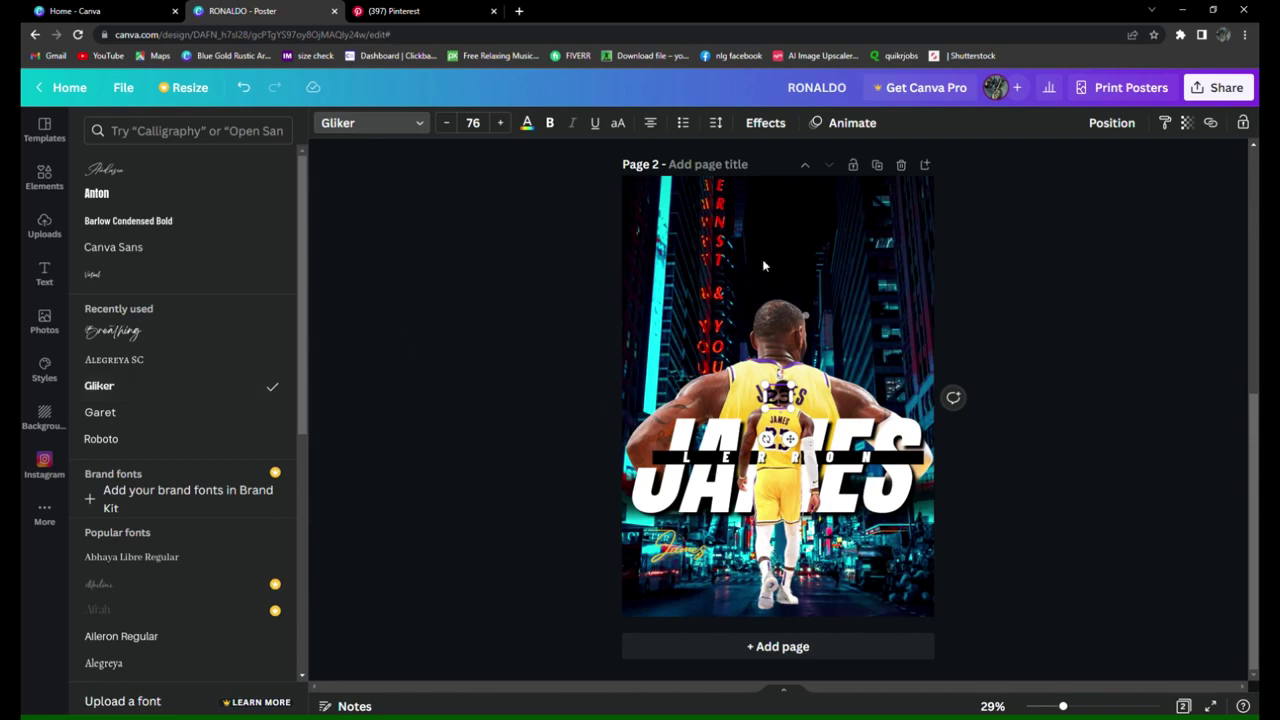
# - Give the 23 a teal shadow with transparency 100 and blur 100
pyautogui.click(764, 123)
pyautogui.click(185, 216)
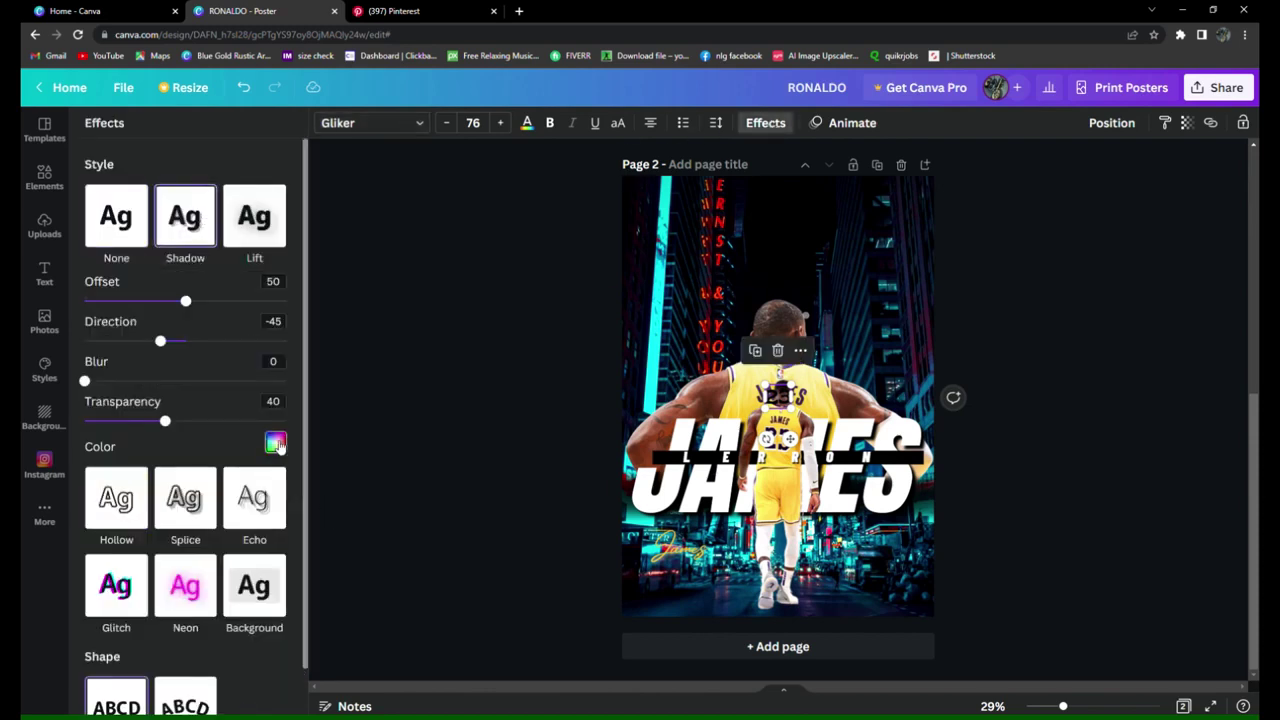
pyautogui.click(275, 444)
pyautogui.click(164, 502)
pyautogui.moveTo(165, 420); pyautogui.dragTo(287, 420)
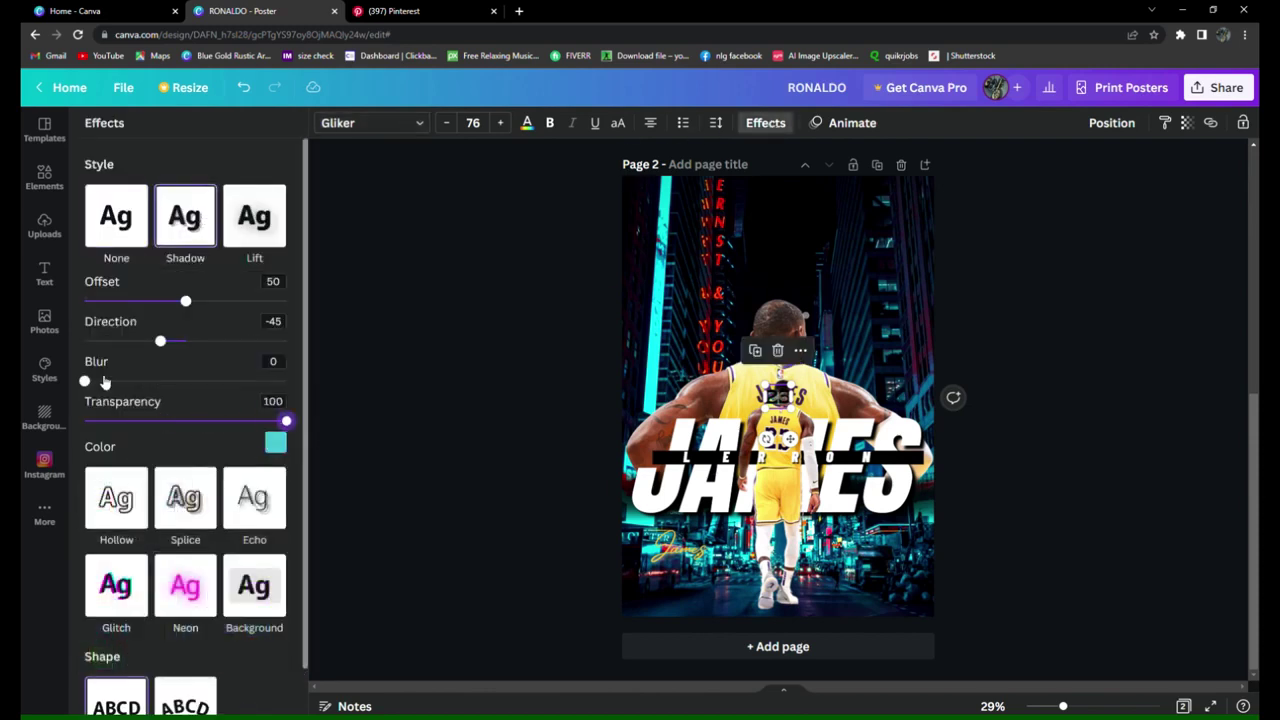
pyautogui.moveTo(85, 381); pyautogui.dragTo(287, 381)
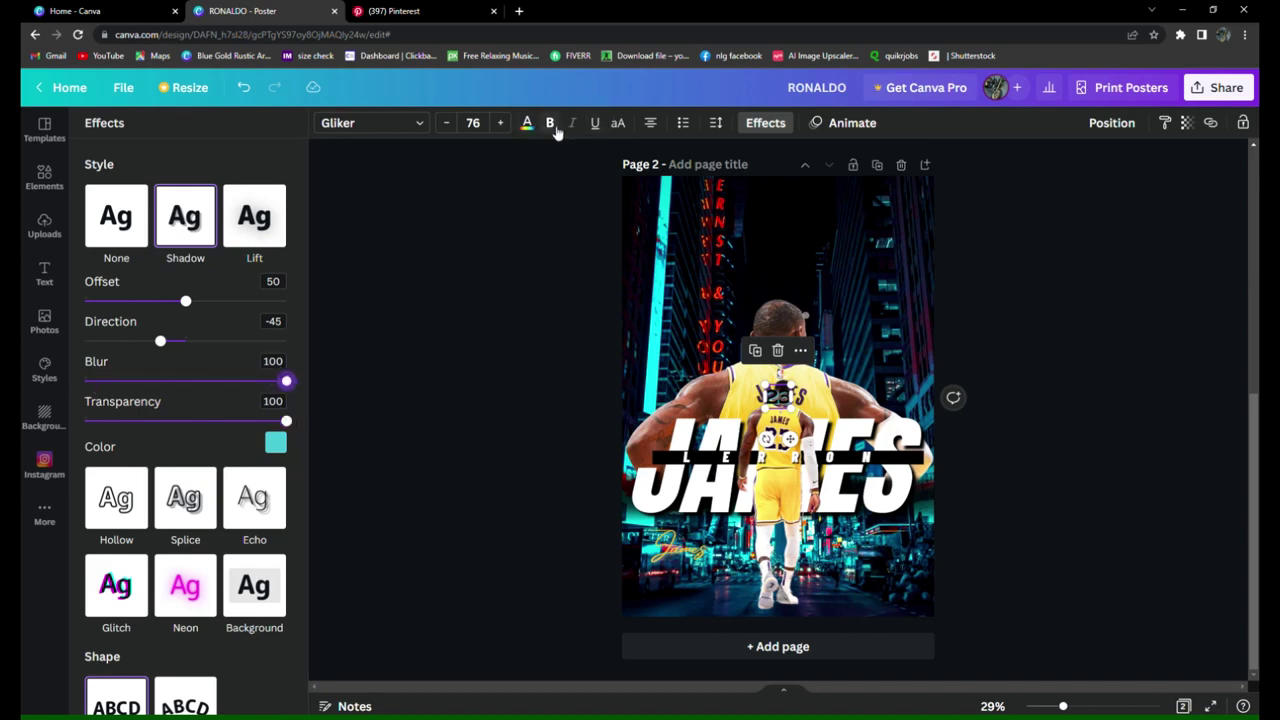
# - Colour the 23 yellow and shrink it beneath the James signature
pyautogui.click(527, 122)
pyautogui.click(134, 365)
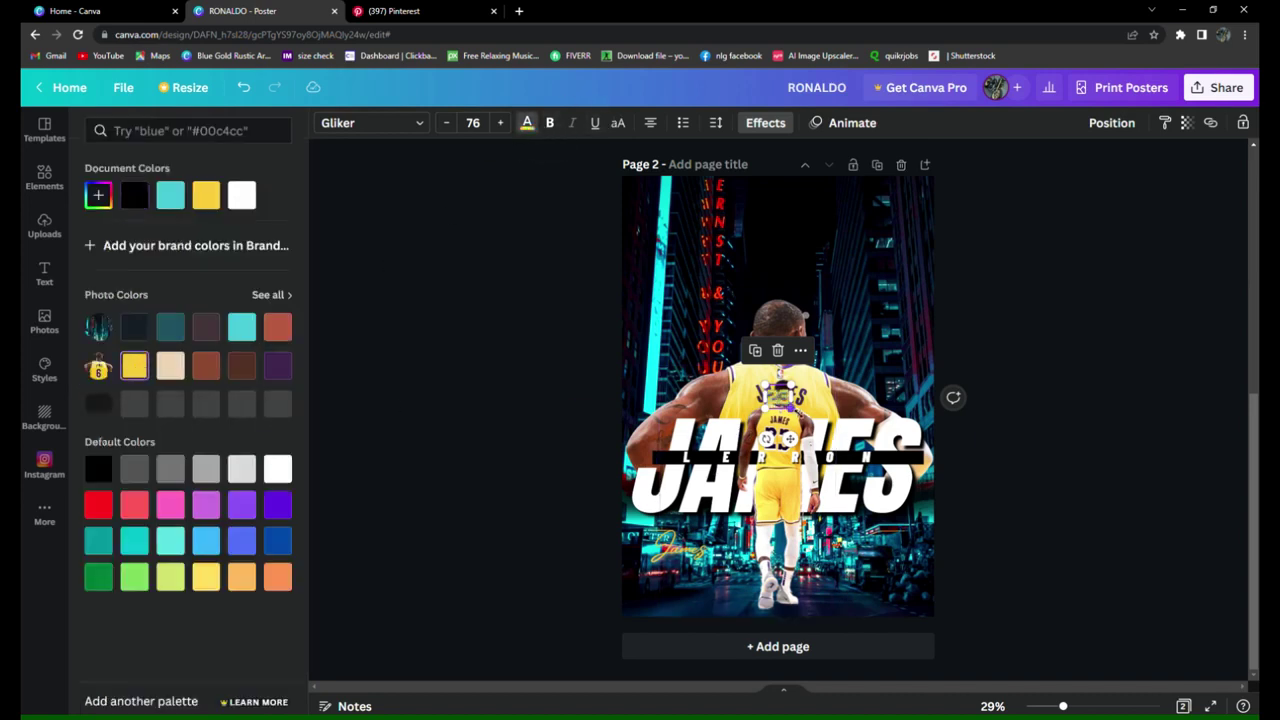
pyautogui.moveTo(835, 610)
pyautogui.mouseDown()
pyautogui.moveTo(820, 445)
pyautogui.moveTo(690, 609)
pyautogui.mouseUp()
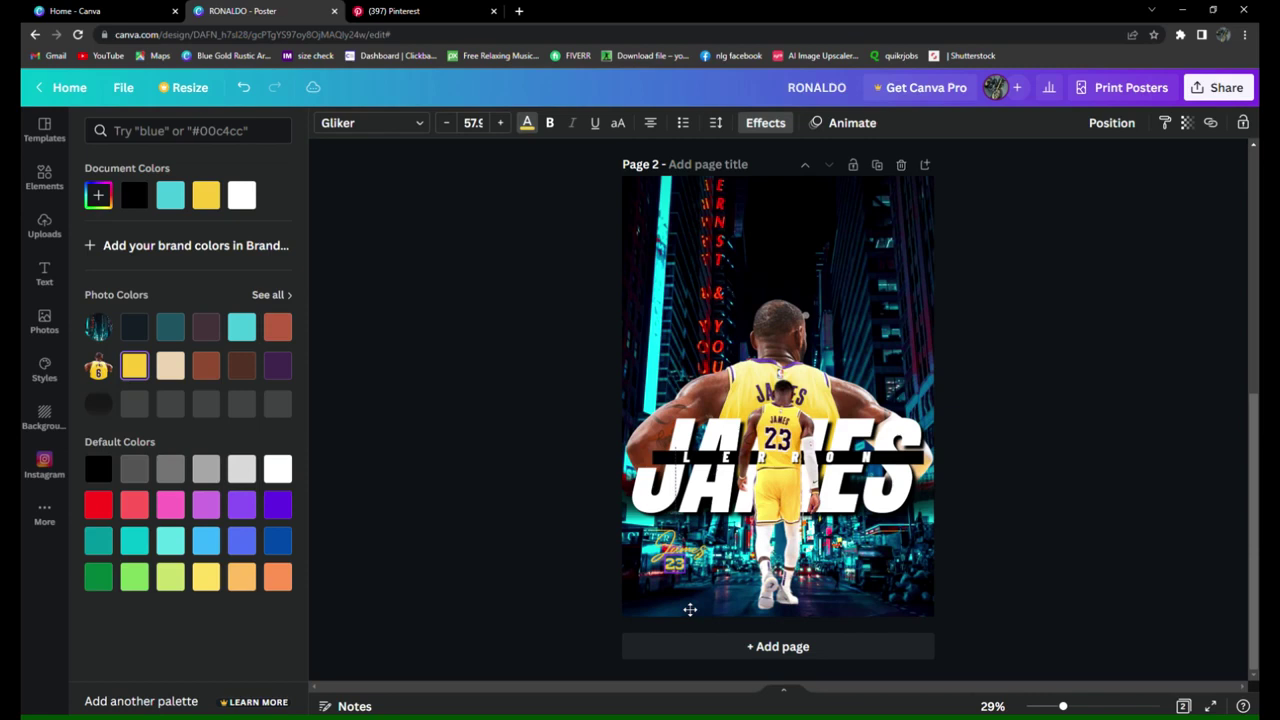
pyautogui.click(1135, 572)
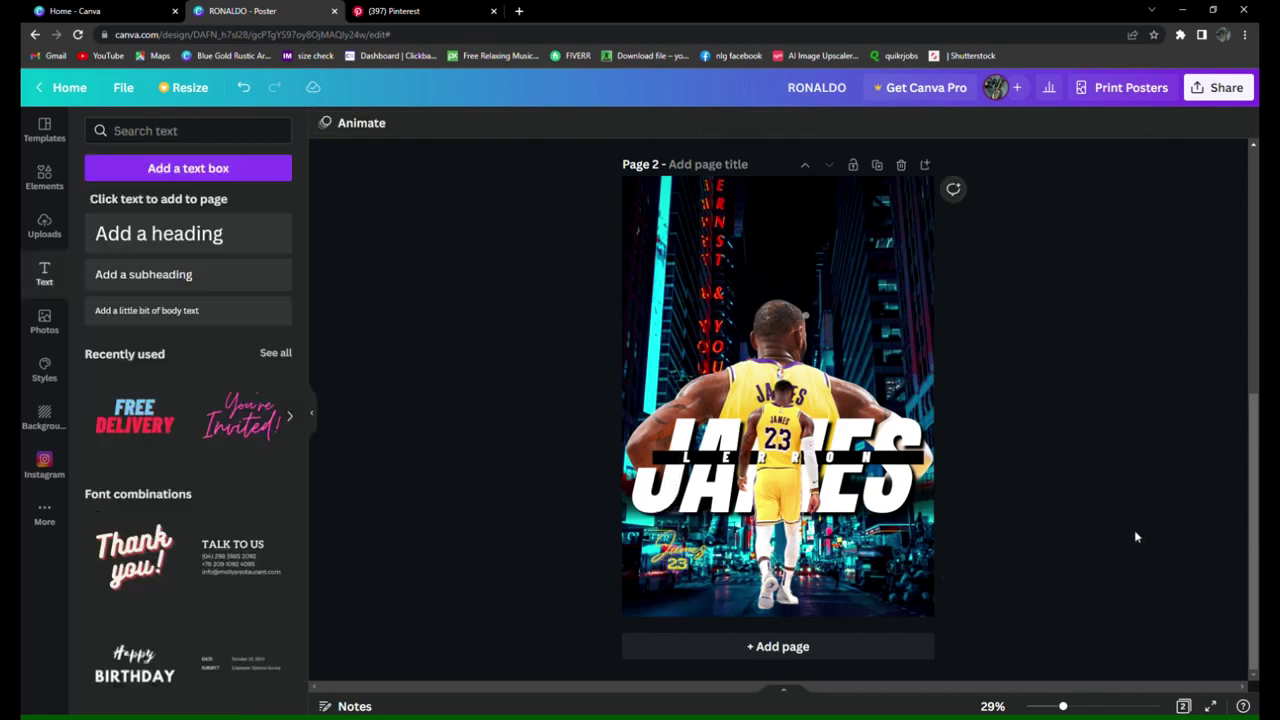
# - Apply the Peppermint duotone to the image over the large player
pyautogui.click(44, 176)
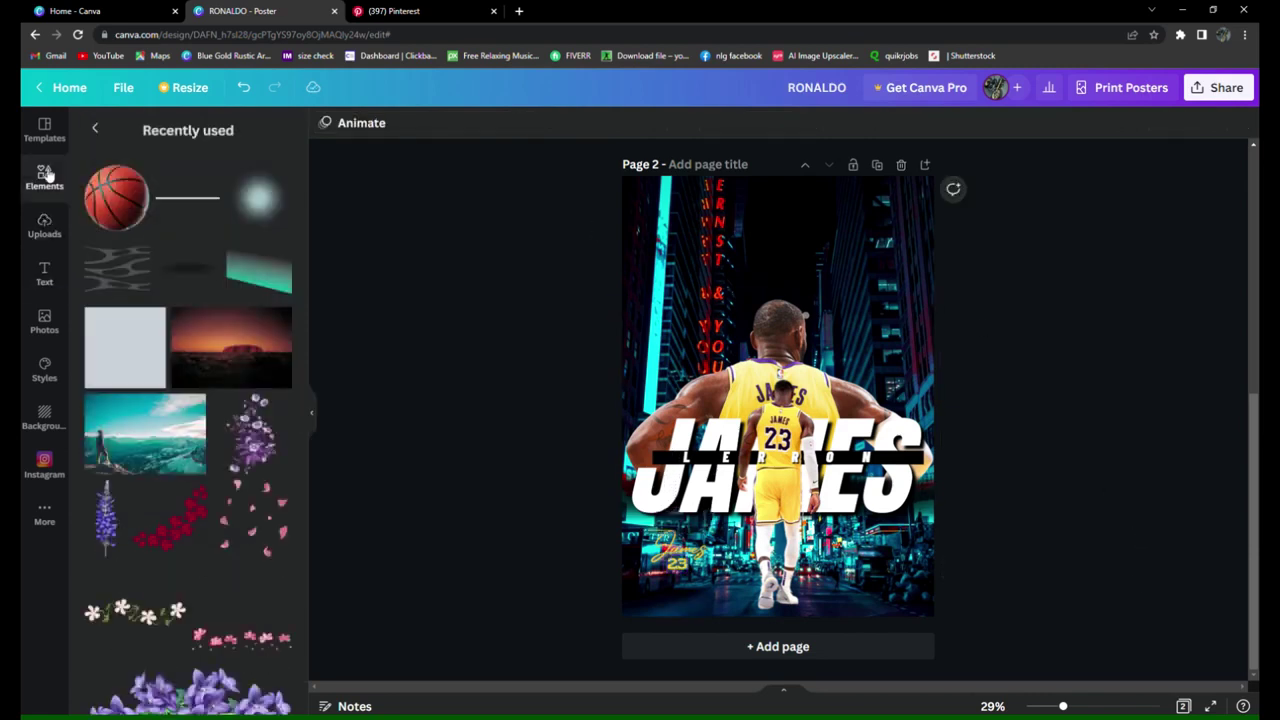
pyautogui.click(253, 208)
pyautogui.click(349, 123)
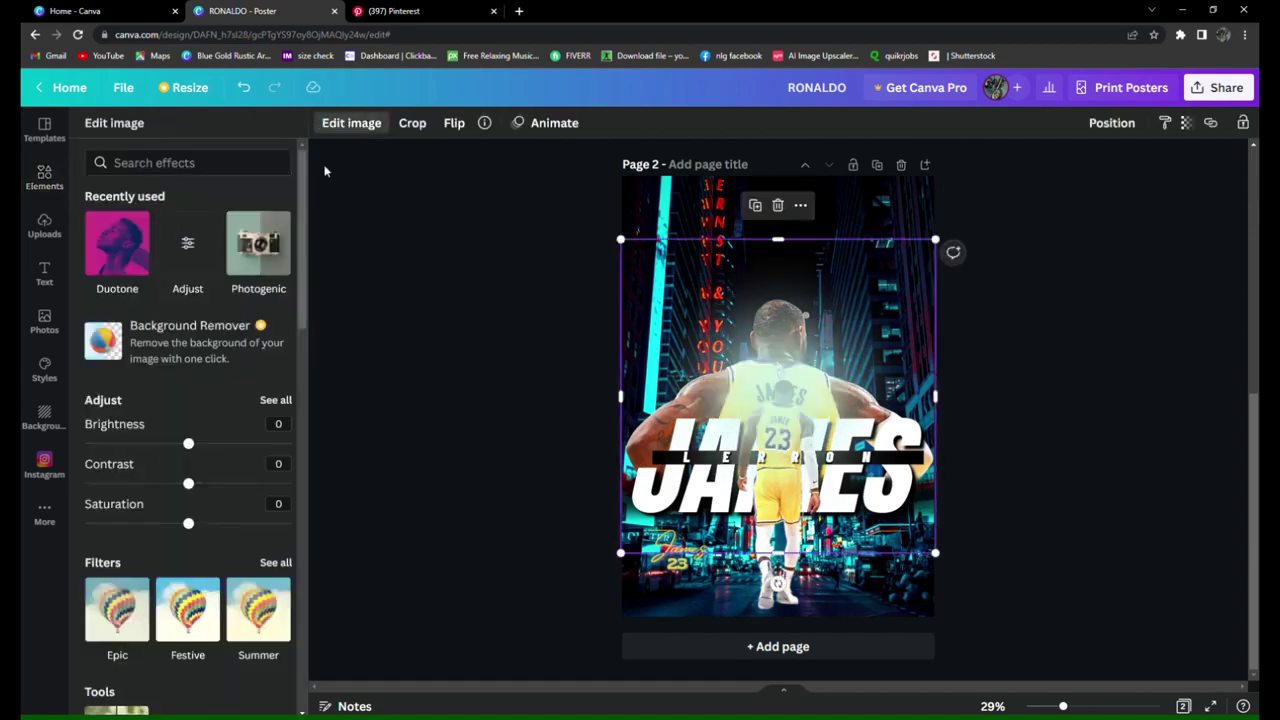
pyautogui.scroll(-3, 235, 396)
pyautogui.scroll(-3, 235, 396)
pyautogui.click(280, 541)
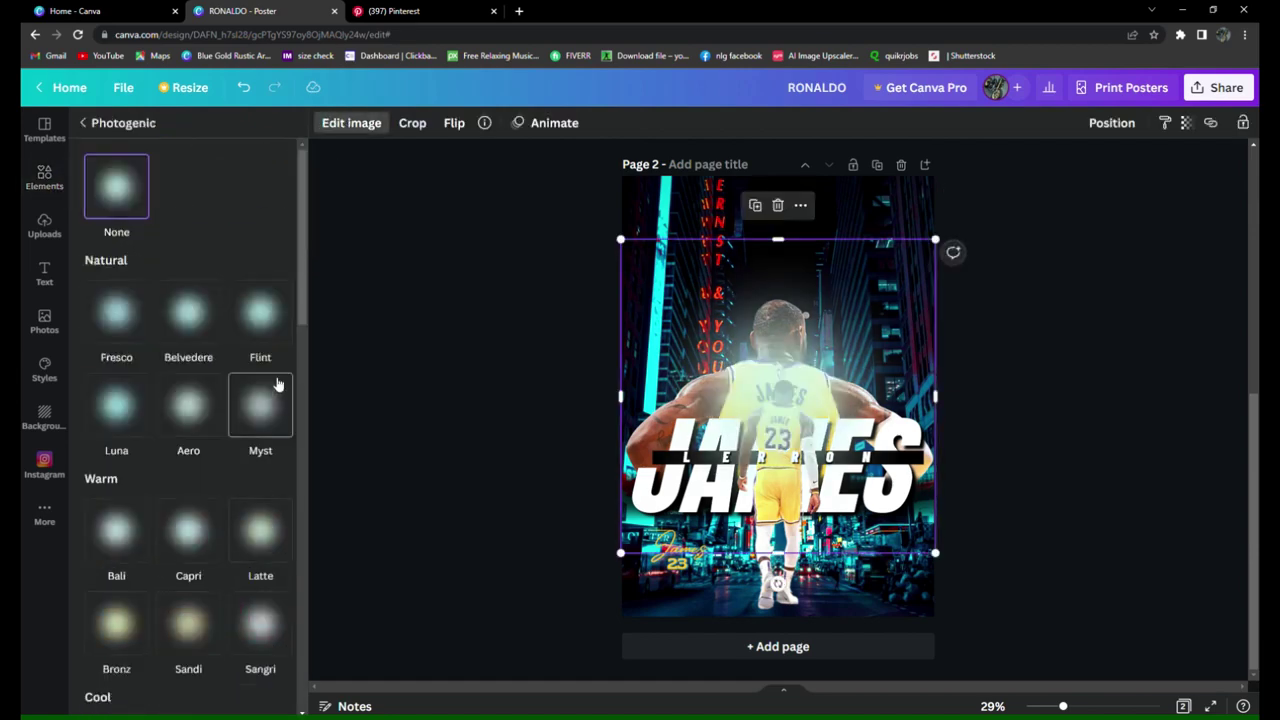
pyautogui.click(86, 124)
pyautogui.click(274, 410)
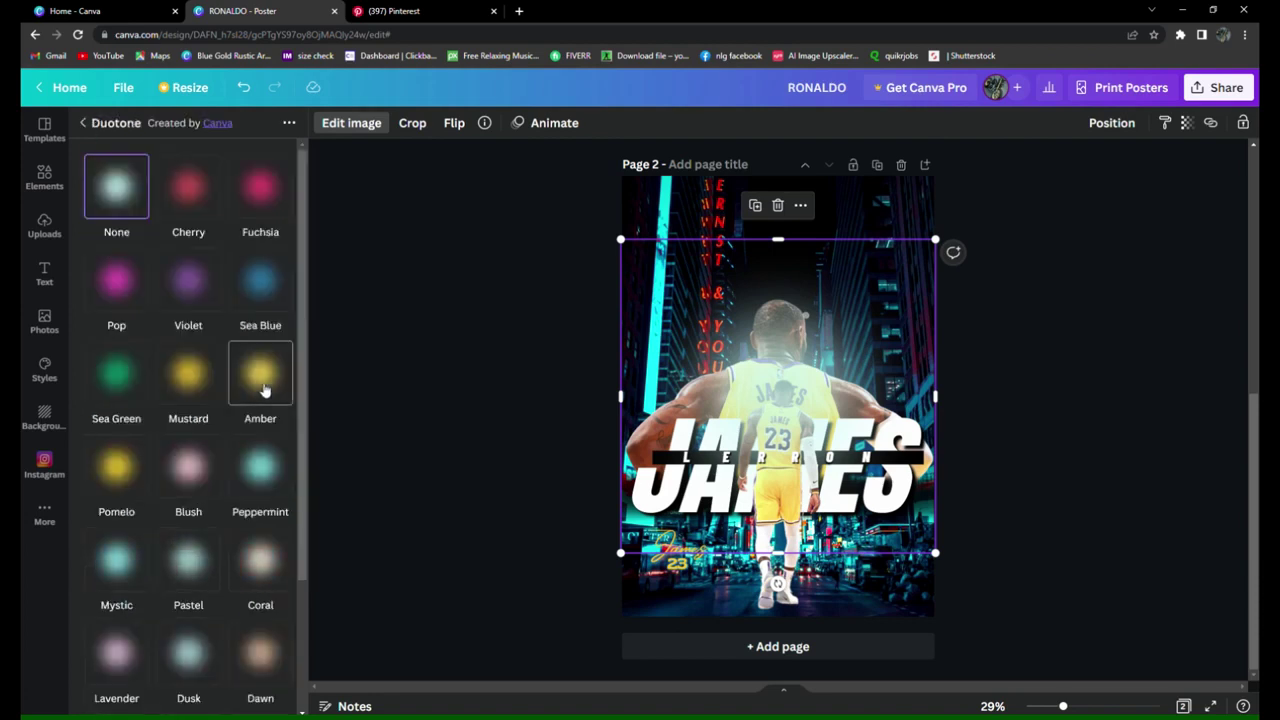
pyautogui.click(268, 467)
# - Set the Peppermint duotone's shadows colour to teal
pyautogui.click(268, 467)
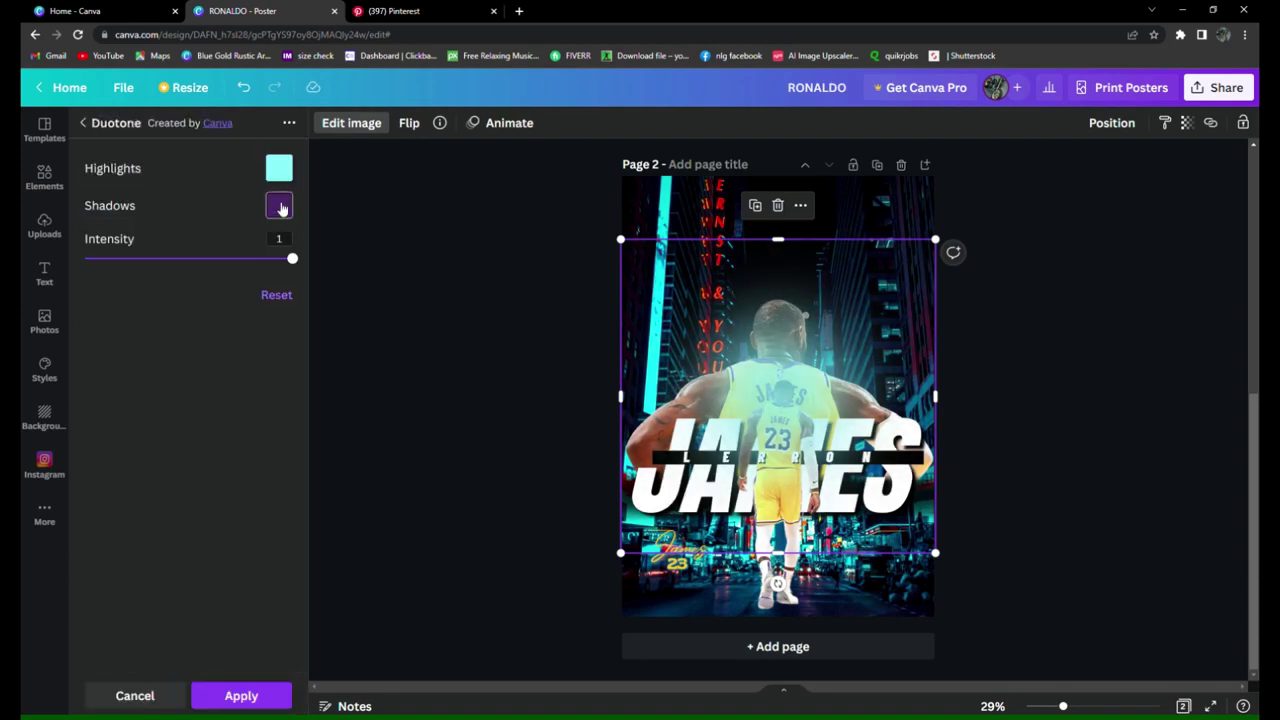
pyautogui.click(279, 205)
pyautogui.click(349, 267)
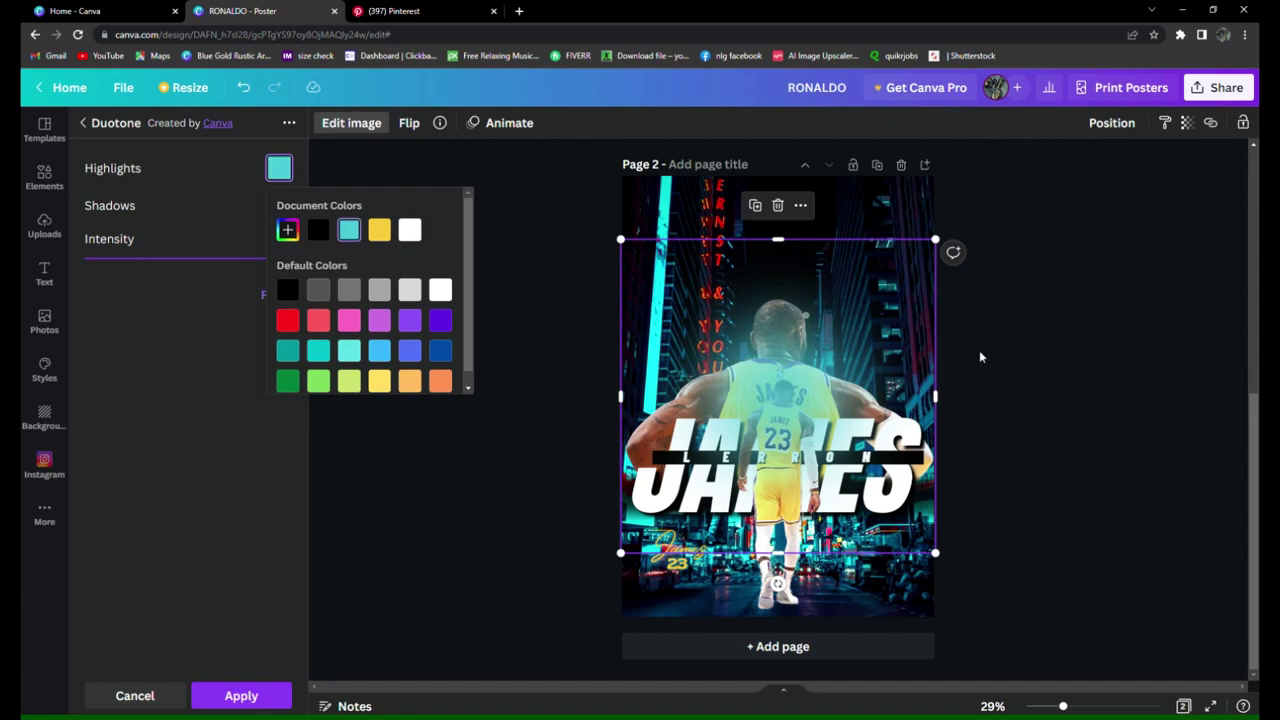
pyautogui.press('Escape')
pyautogui.click(1034, 360)
# - Shrink the teal image over the player and send it backward two layers
pyautogui.click(790, 395)
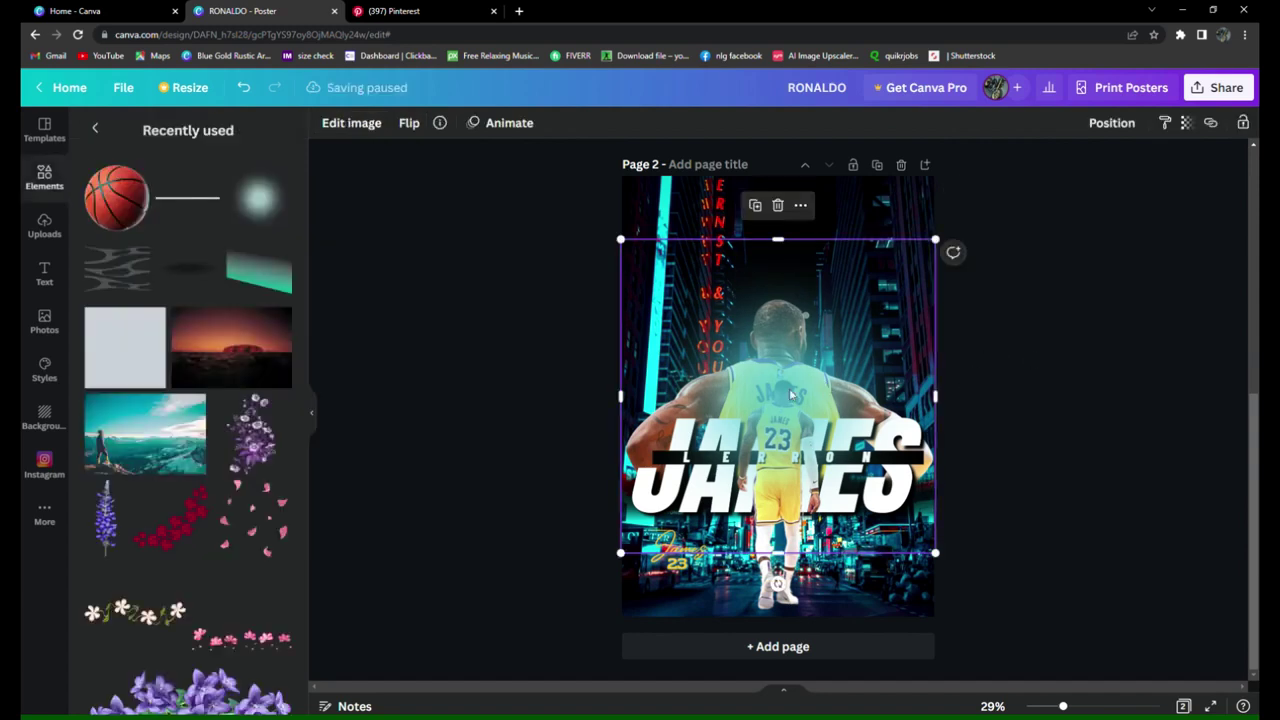
pyautogui.moveTo(778, 393); pyautogui.dragTo(800, 389)
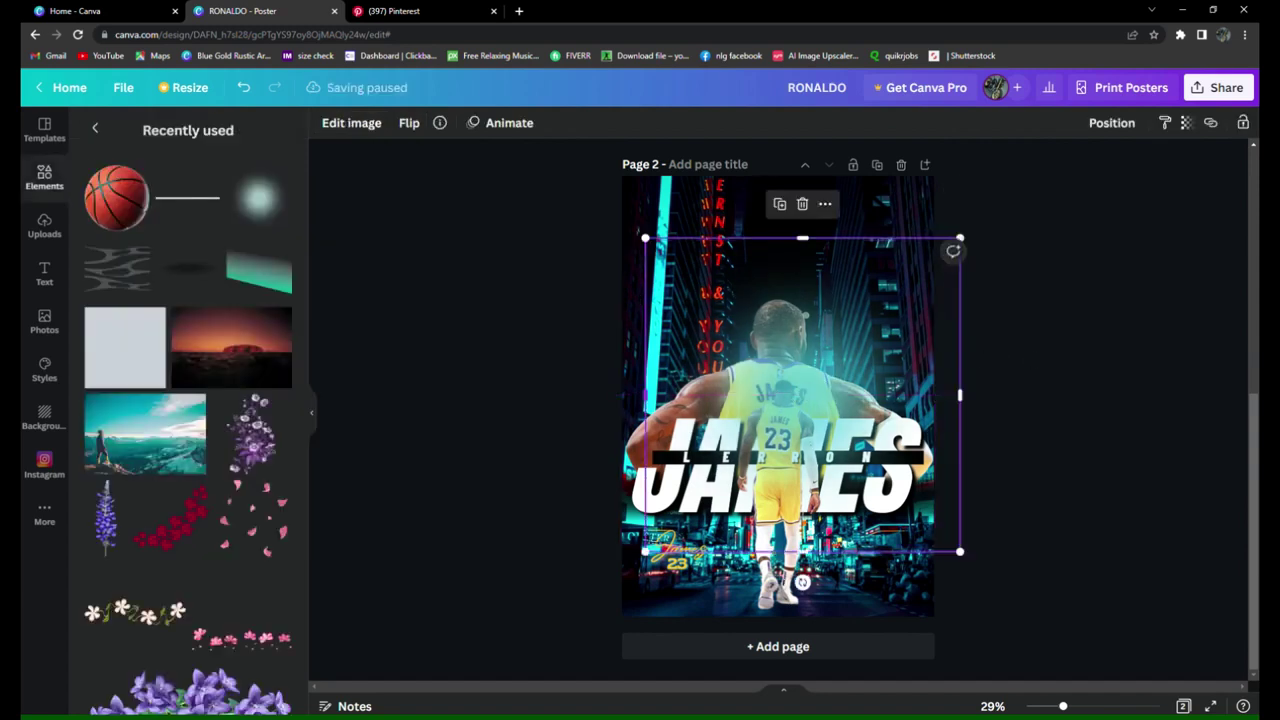
pyautogui.moveTo(643, 552); pyautogui.dragTo(736, 460)
pyautogui.moveTo(876, 341); pyautogui.dragTo(852, 380)
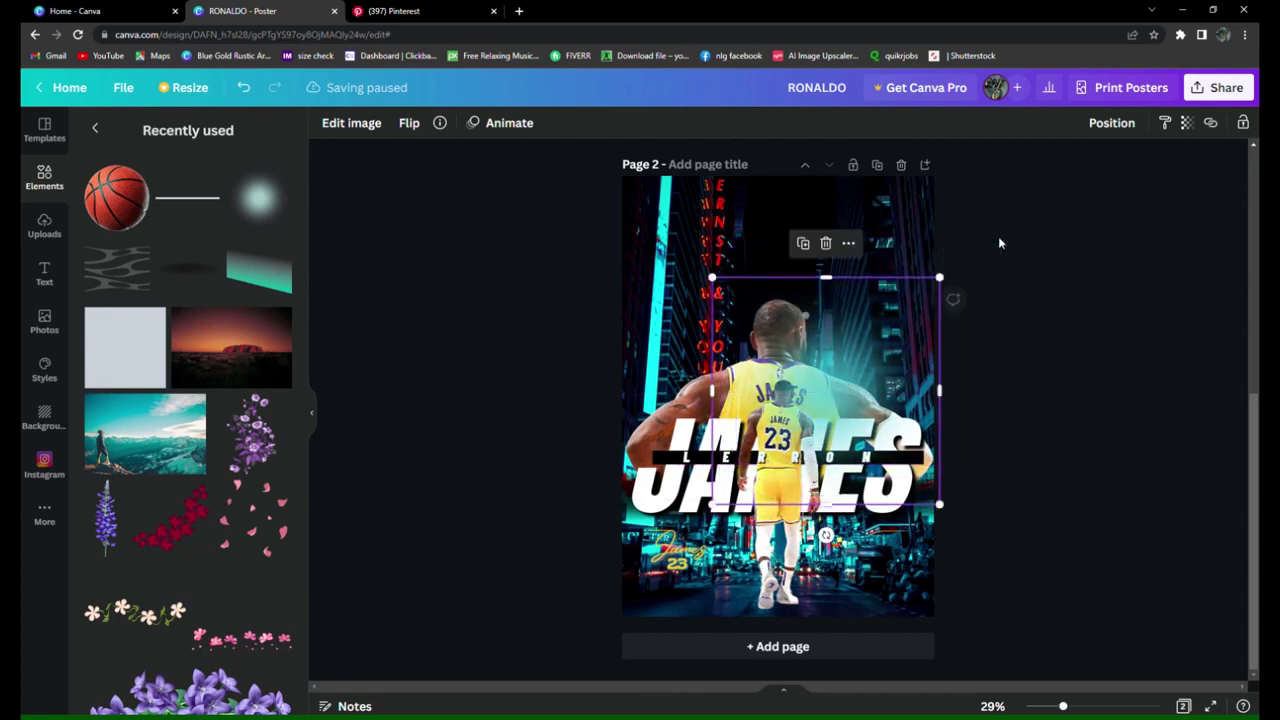
pyautogui.click(1112, 122)
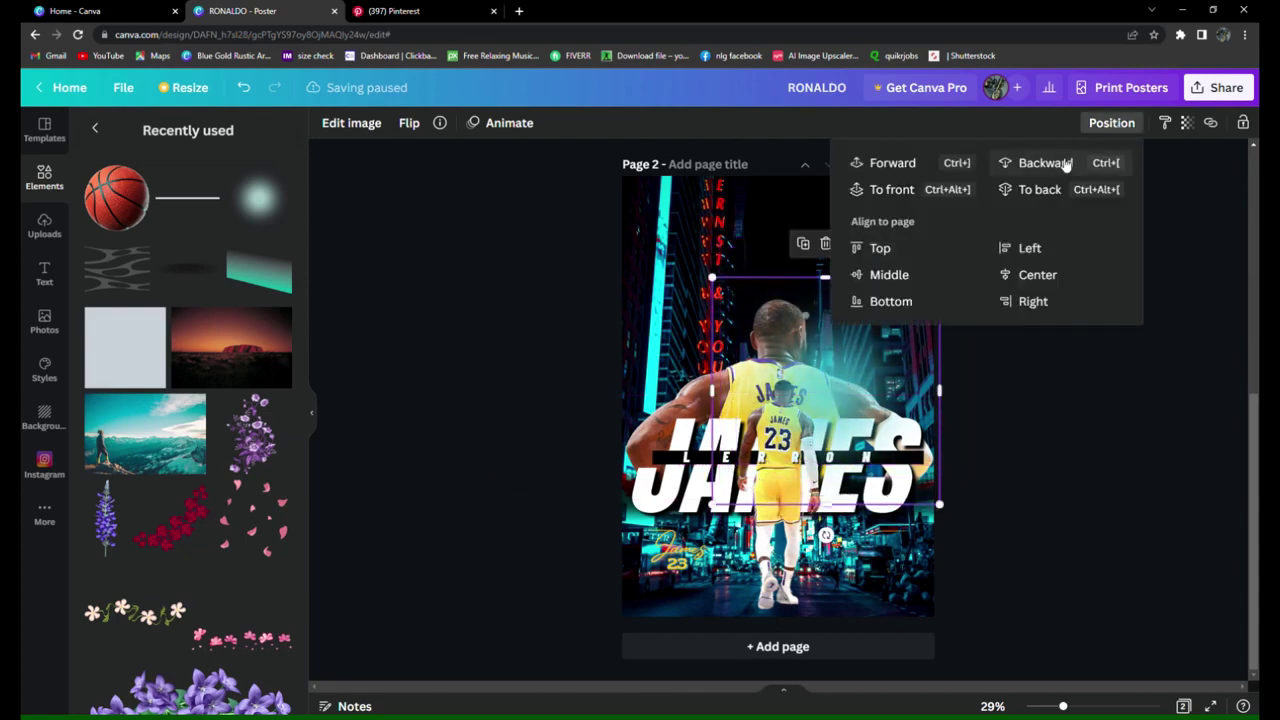
pyautogui.click(1045, 163)
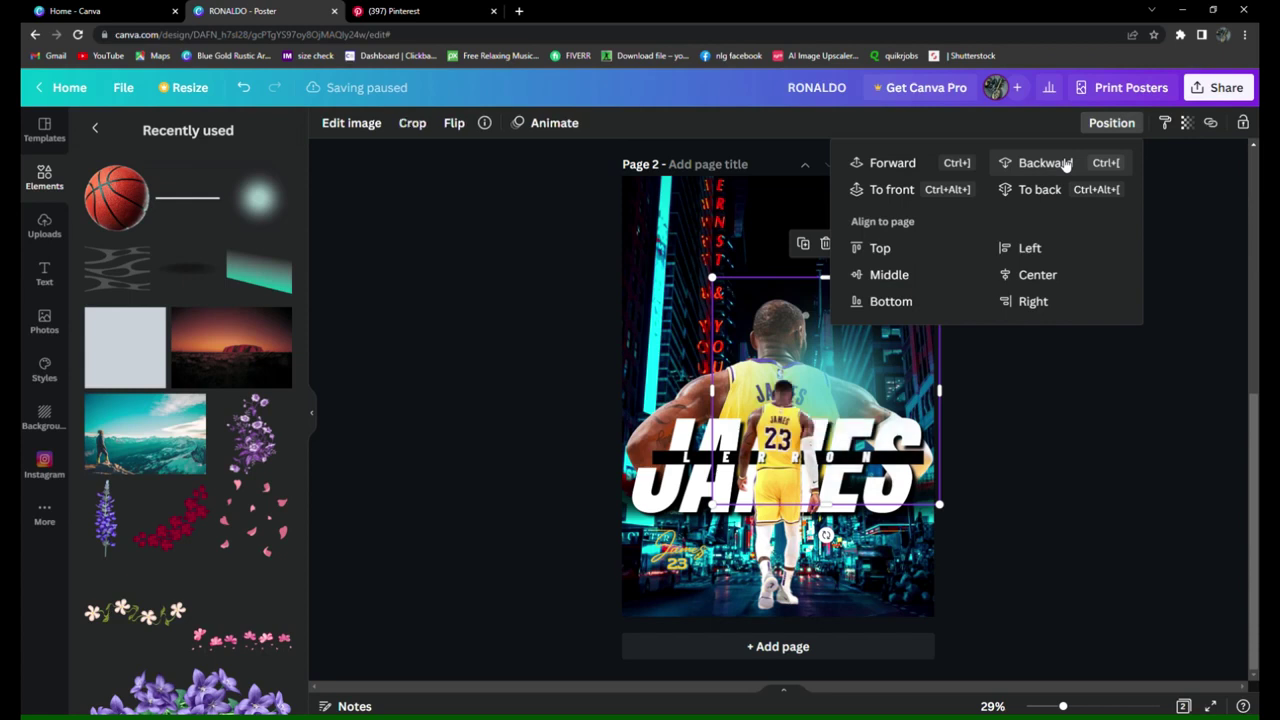
pyautogui.click(1066, 163)
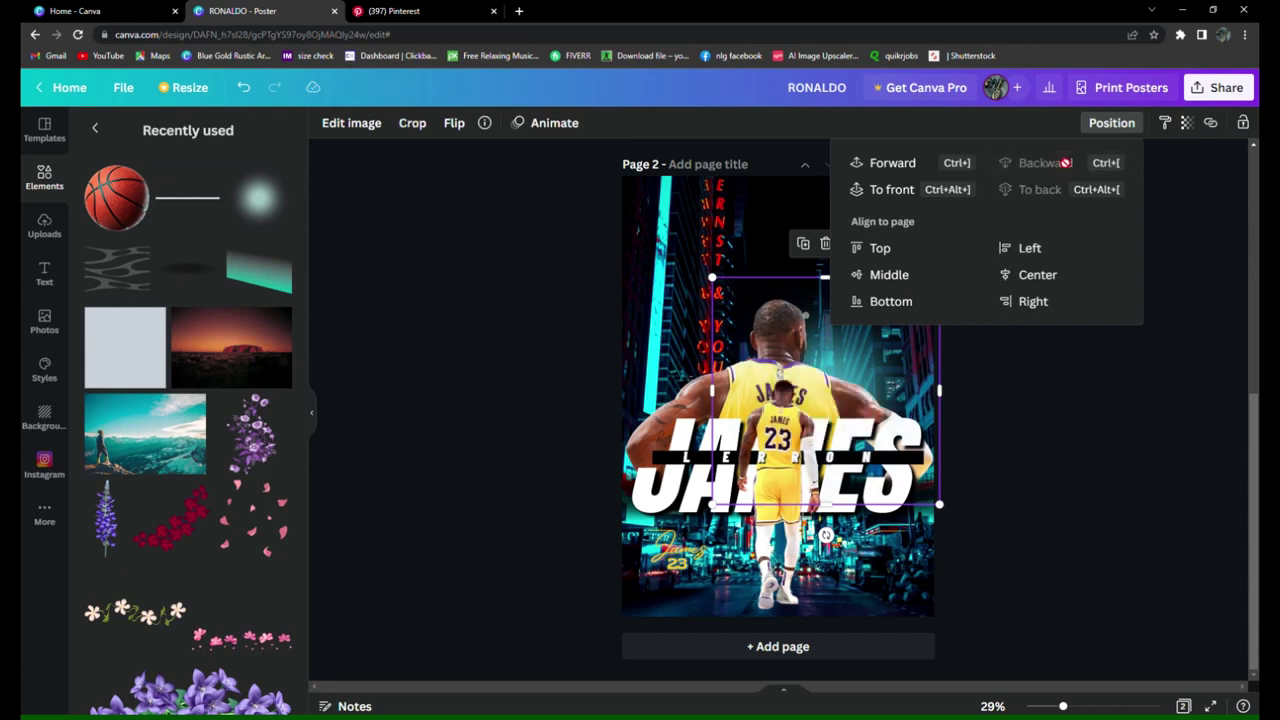
pyautogui.click(1083, 462)
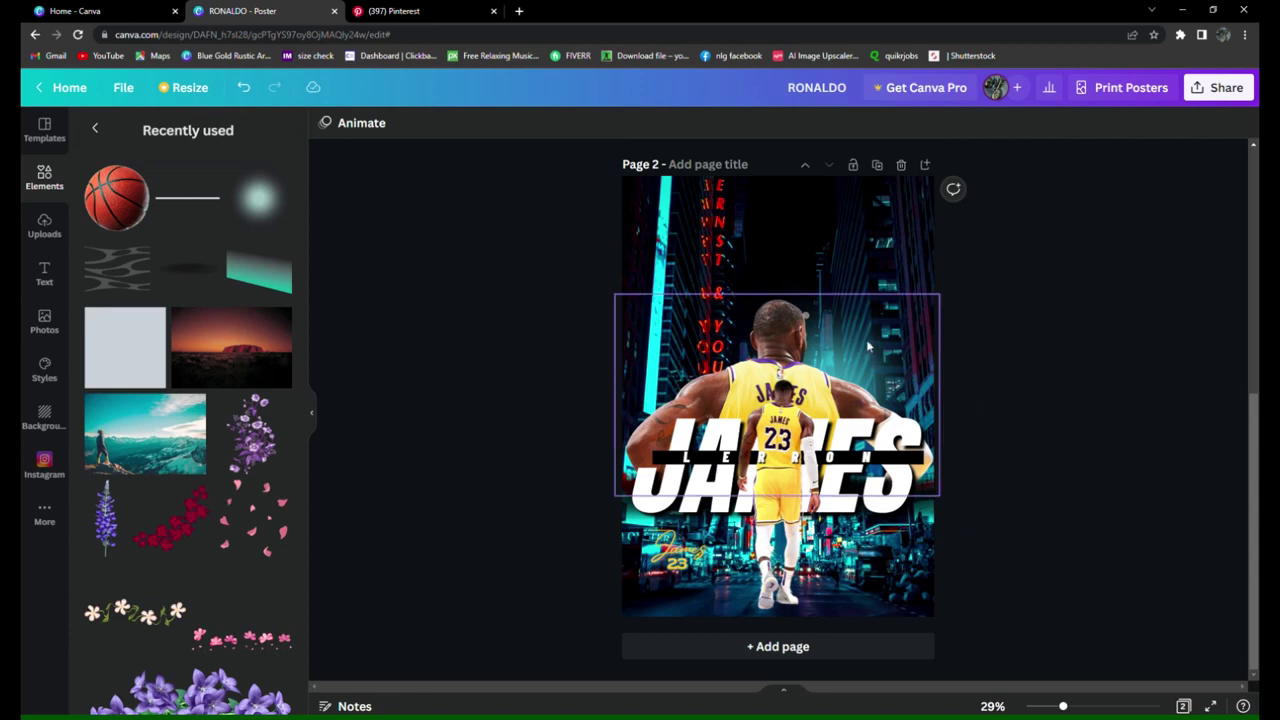
# - Shift the teal image right and down, then send it backward two more layers
pyautogui.rightClick(864, 300)
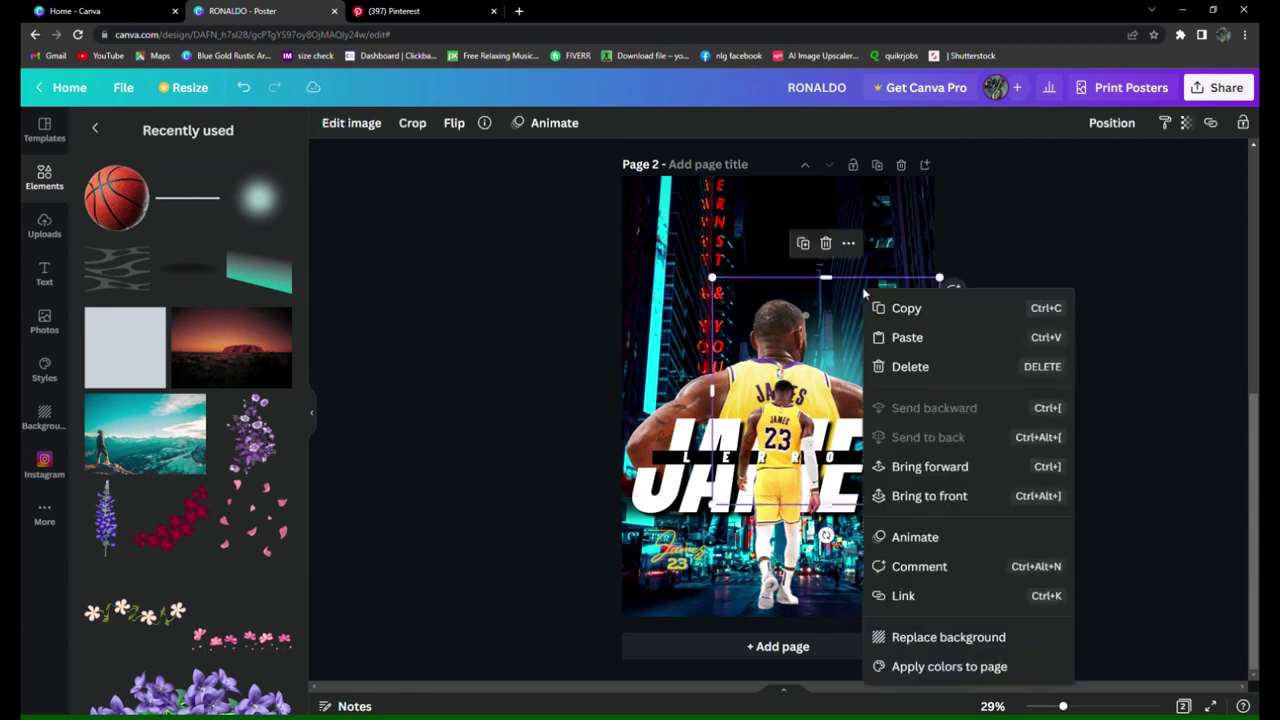
pyautogui.click(899, 313)
pyautogui.moveTo(836, 392); pyautogui.dragTo(881, 421)
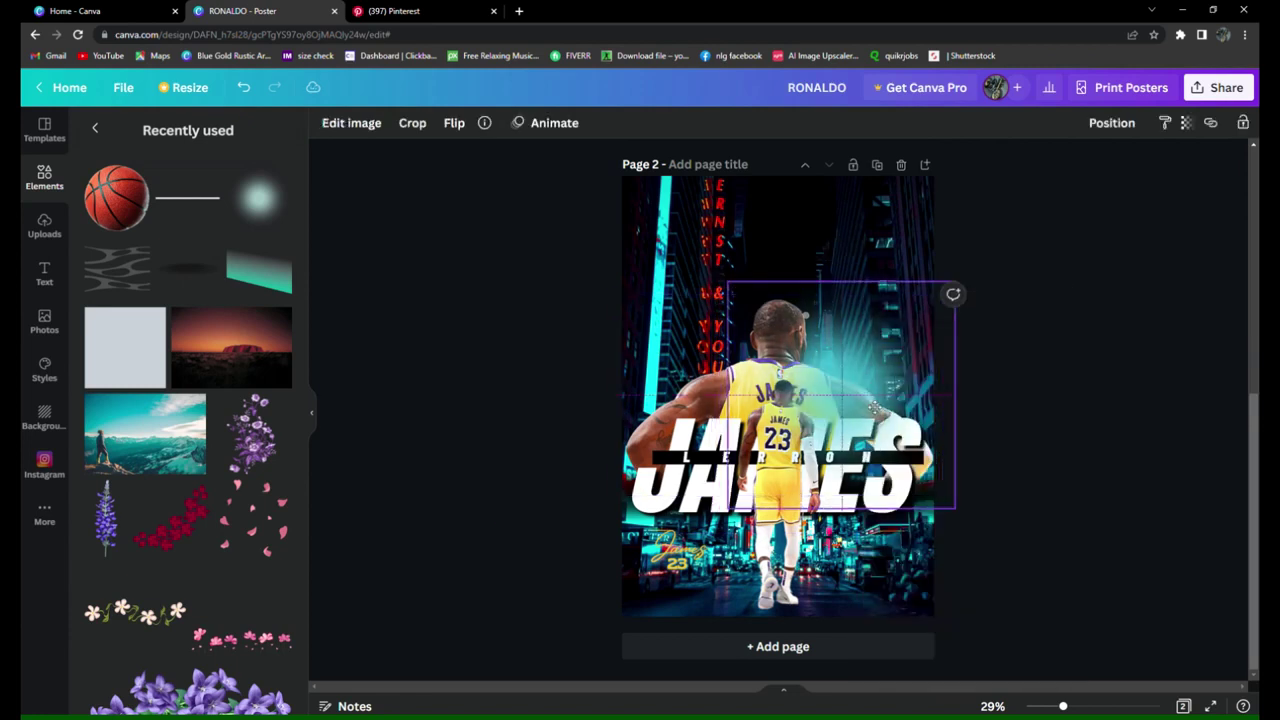
pyautogui.click(1112, 122)
pyautogui.click(1045, 165)
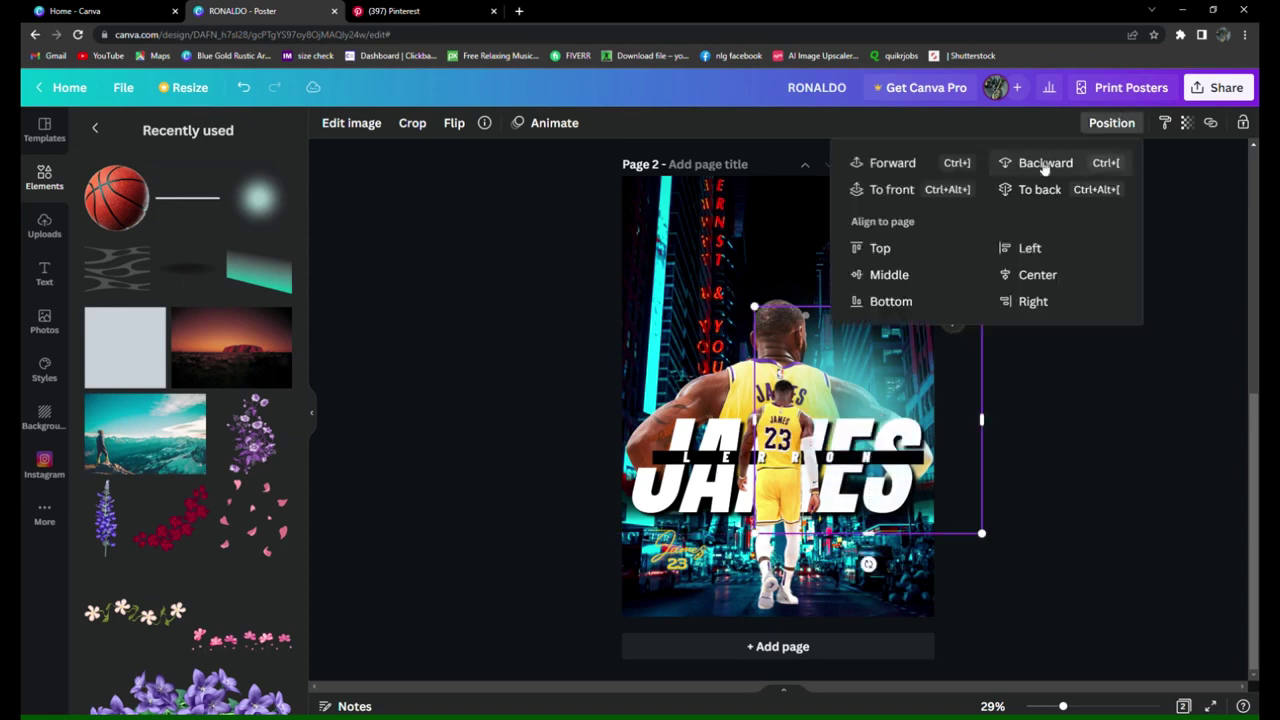
pyautogui.click(1045, 165)
pyautogui.click(1106, 428)
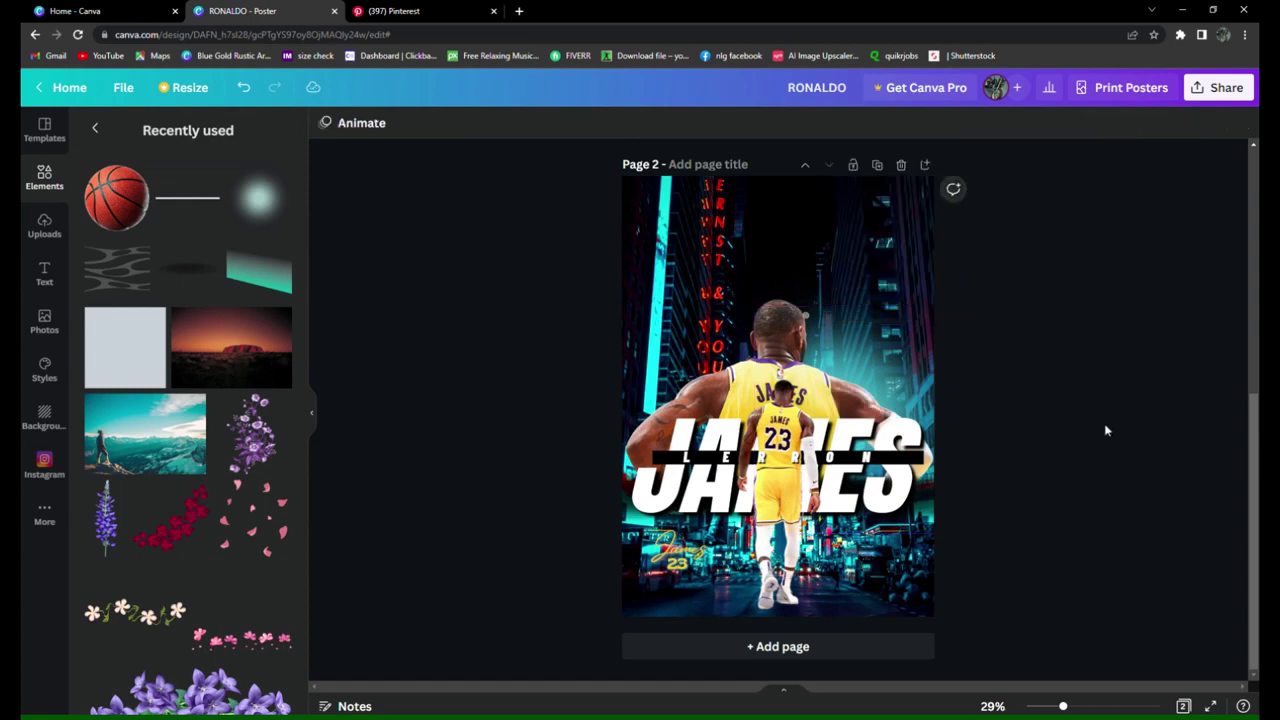
pyautogui.click(870, 400)
# - Shrink the teal glow from its top-left corner and send it to the back
pyautogui.moveTo(870, 400); pyautogui.dragTo(812, 368)
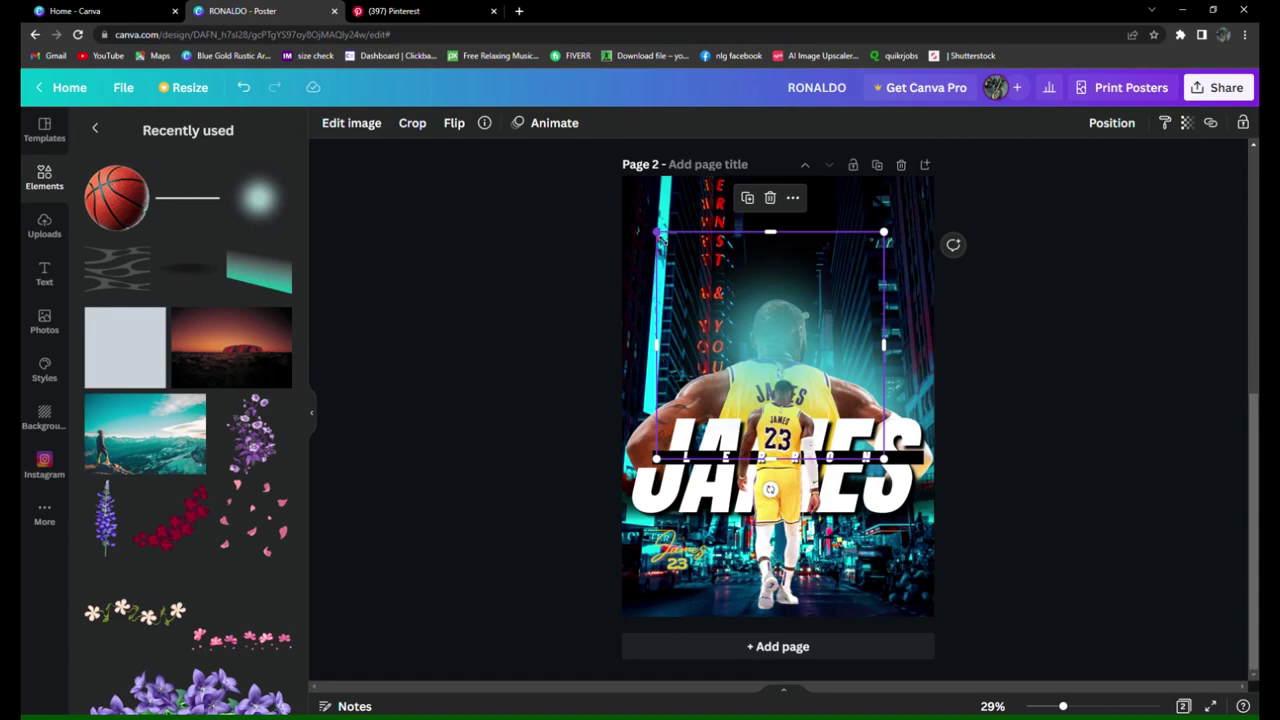
pyautogui.moveTo(657, 233); pyautogui.dragTo(691, 266)
pyautogui.moveTo(803, 374); pyautogui.dragTo(795, 366)
pyautogui.click(1108, 123)
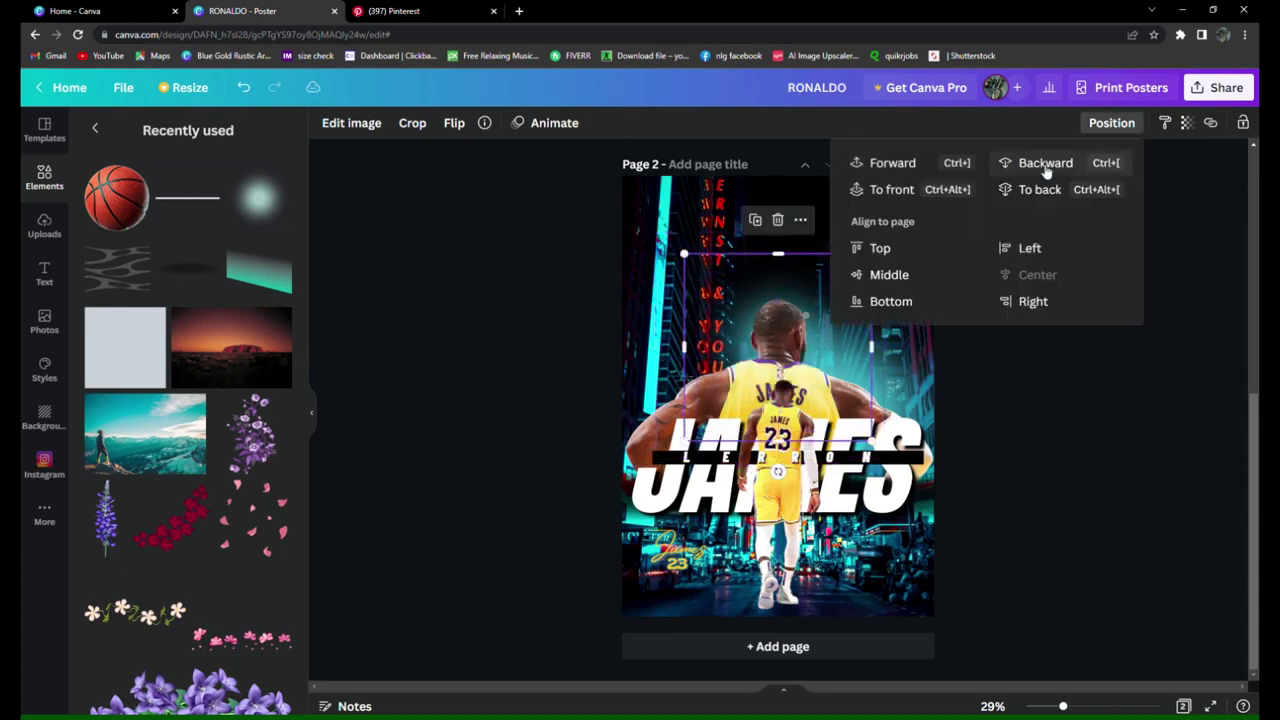
pyautogui.click(1051, 194)
pyautogui.click(1086, 391)
# - Move the glow about 98 px left and send it further behind the large player
pyautogui.click(937, 402)
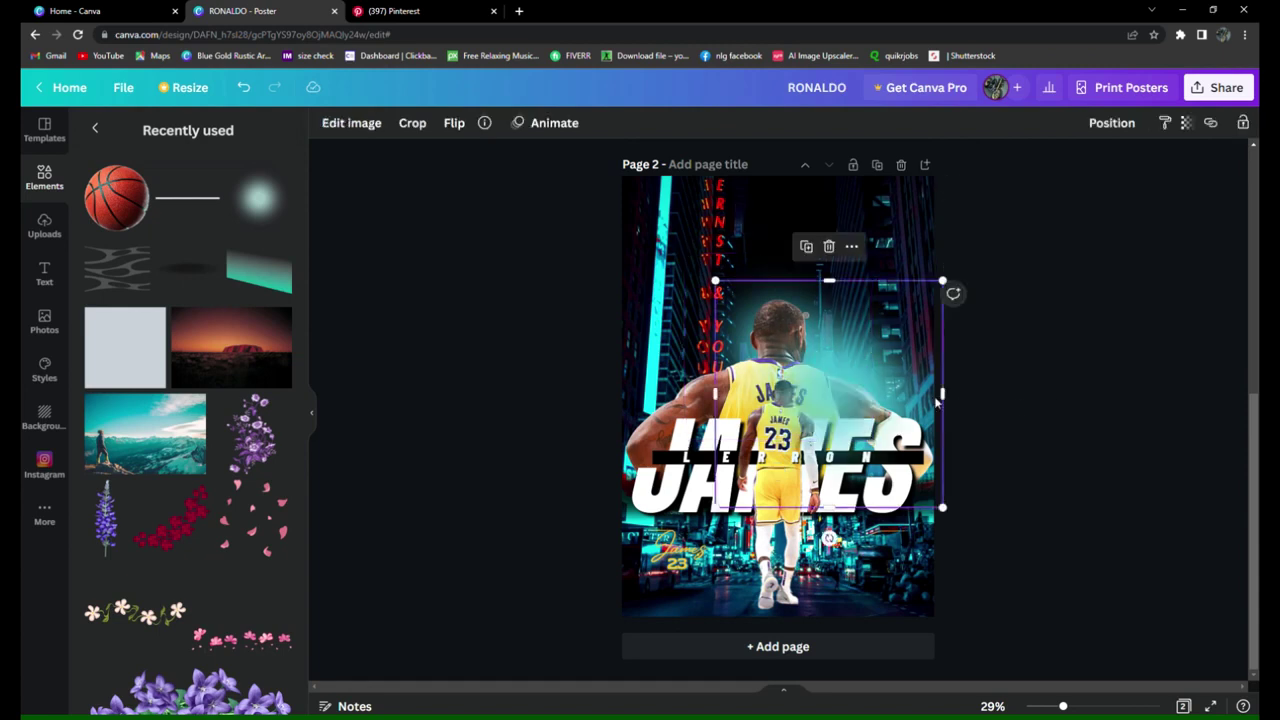
pyautogui.moveTo(937, 402); pyautogui.dragTo(839, 410)
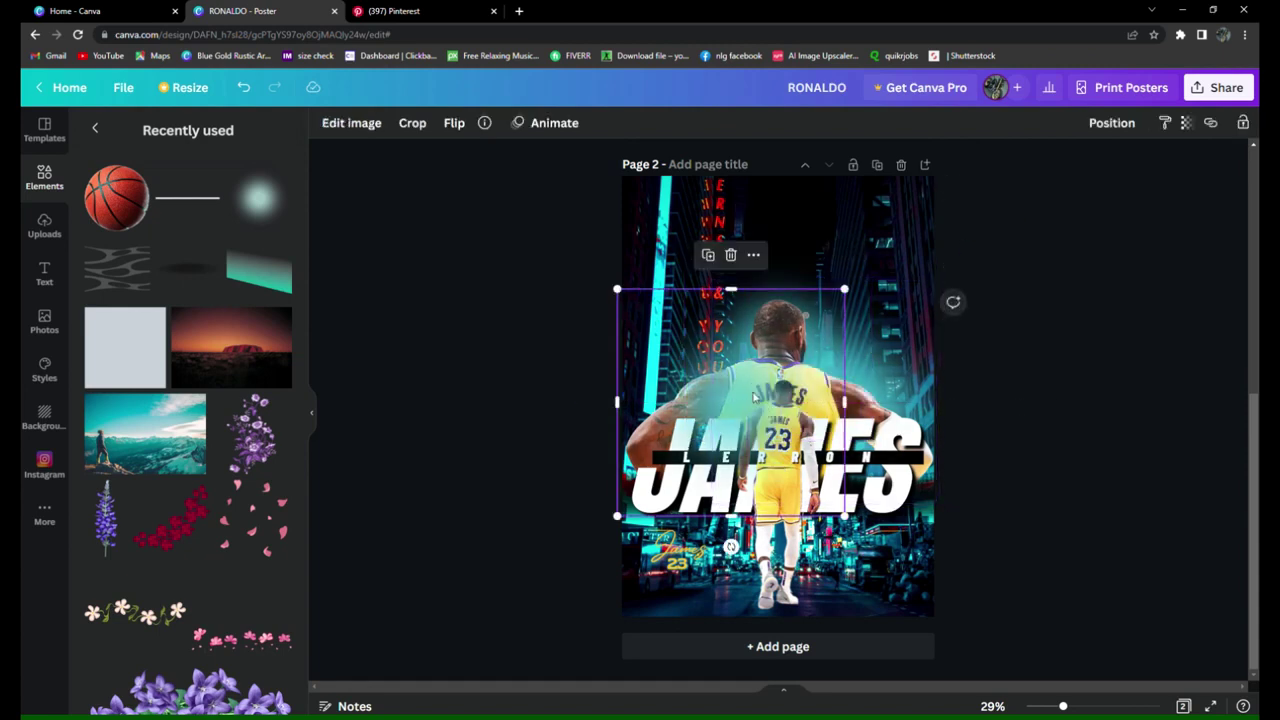
pyautogui.moveTo(754, 397); pyautogui.dragTo(751, 391)
pyautogui.click(1112, 123)
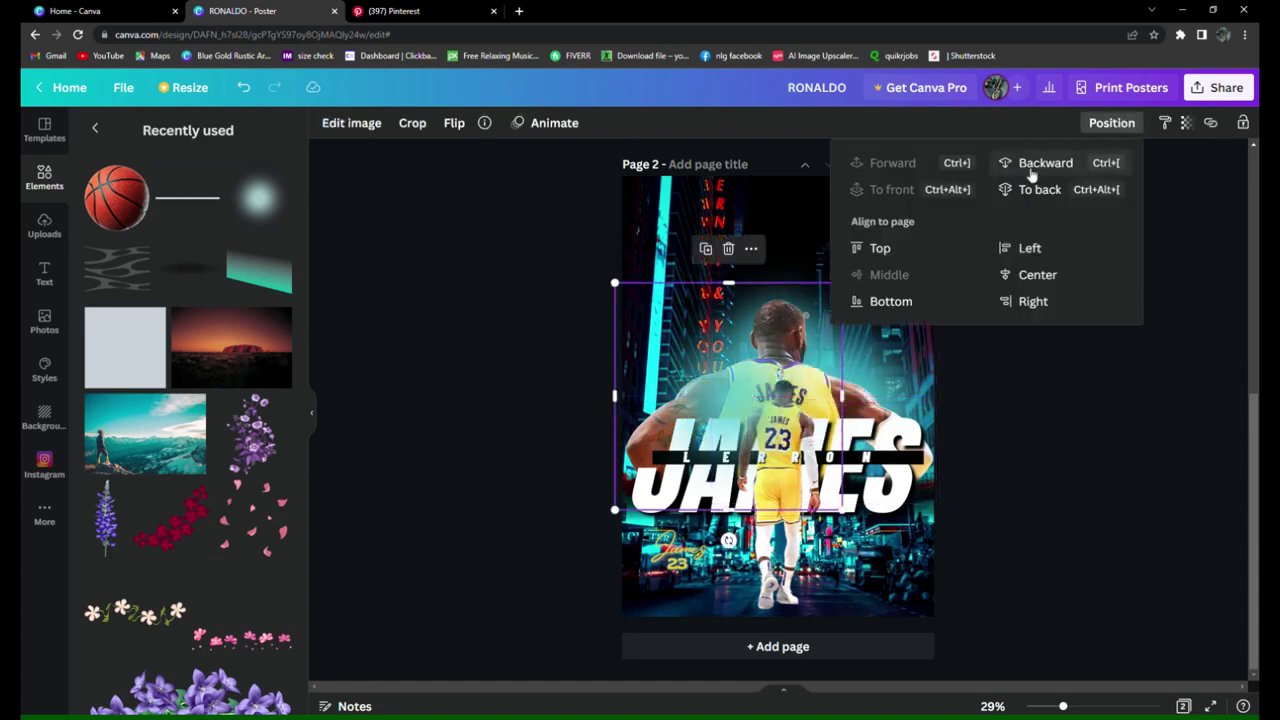
pyautogui.click(1031, 168)
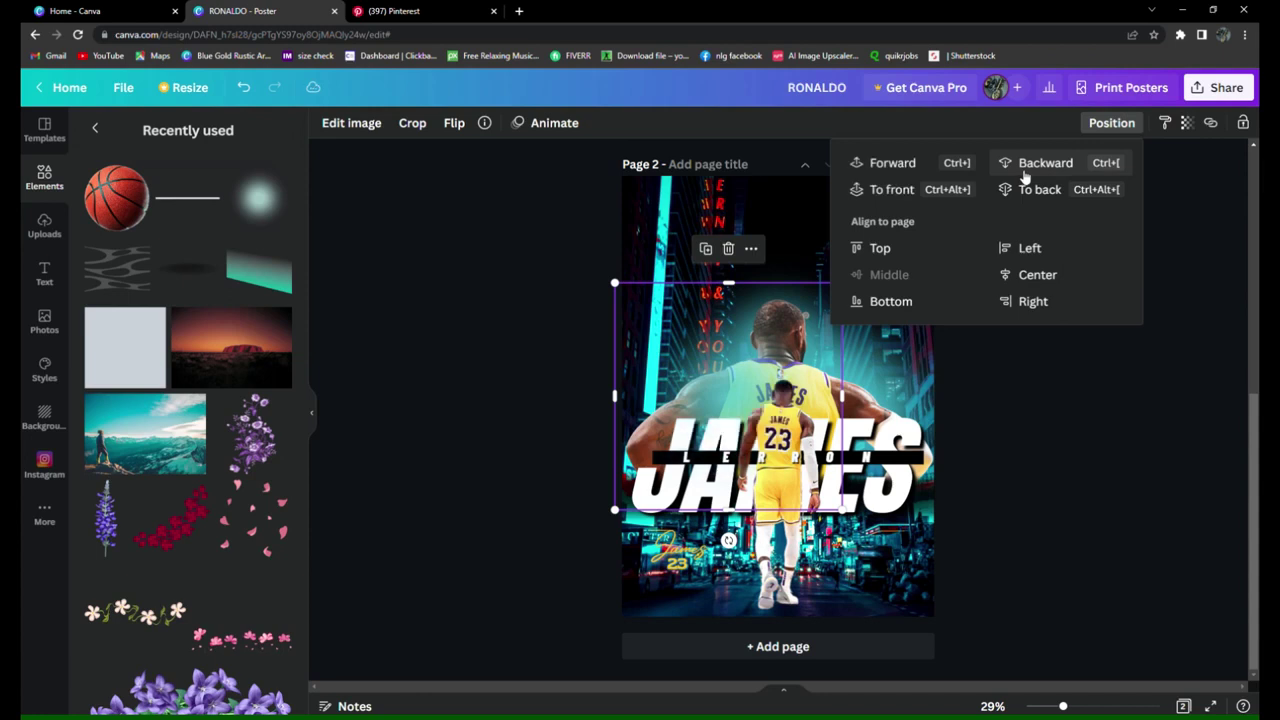
pyautogui.click(1024, 172)
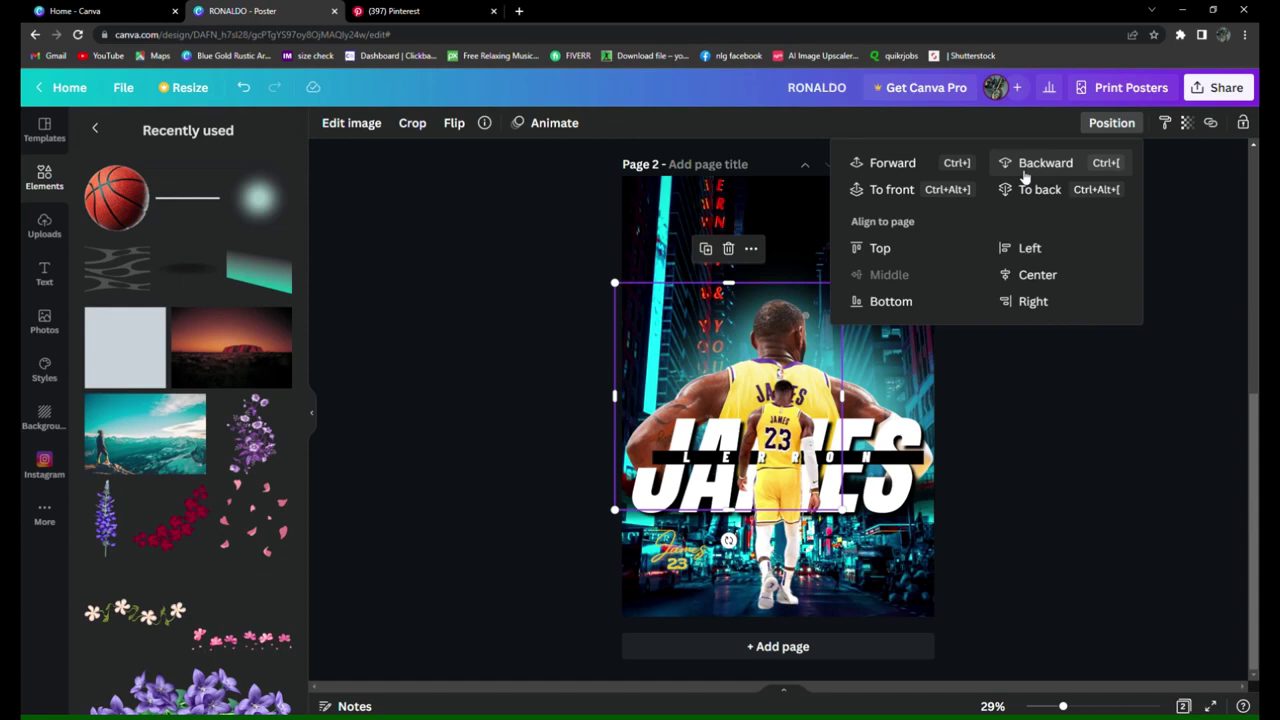
pyautogui.click(1064, 536)
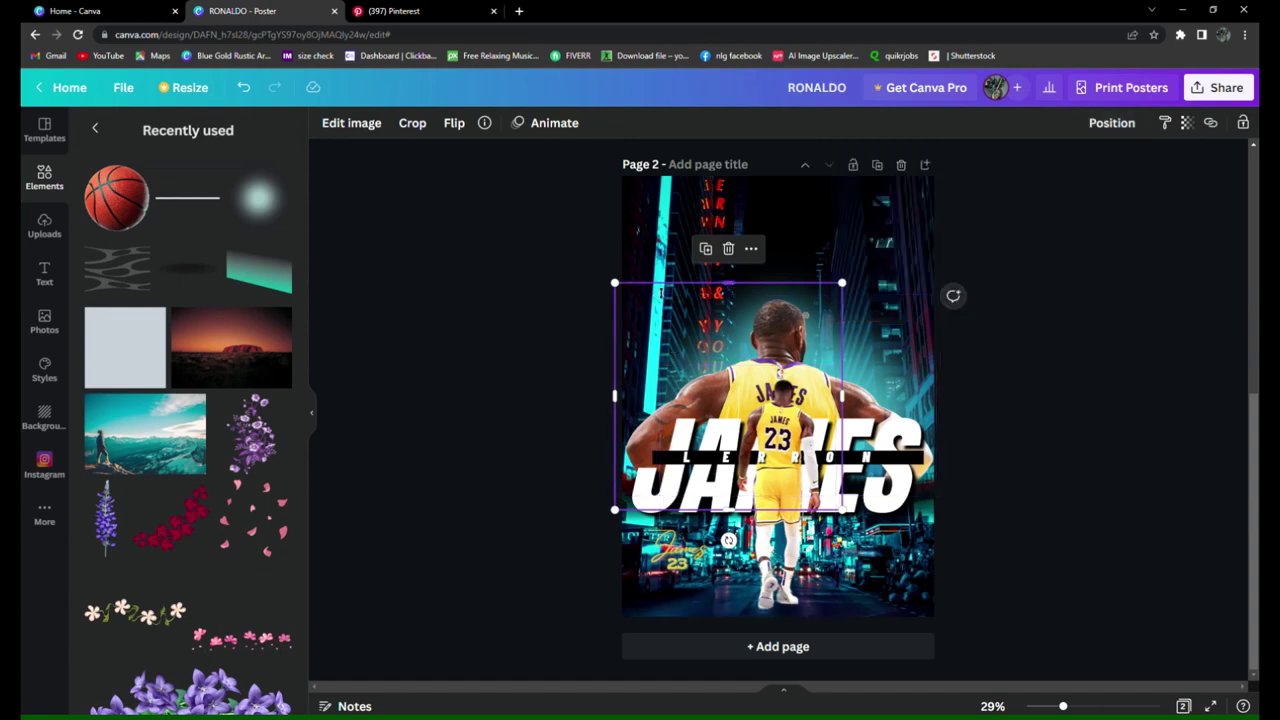
pyautogui.scroll(1, 664, 300)
pyautogui.scroll(-1, 674, 353)
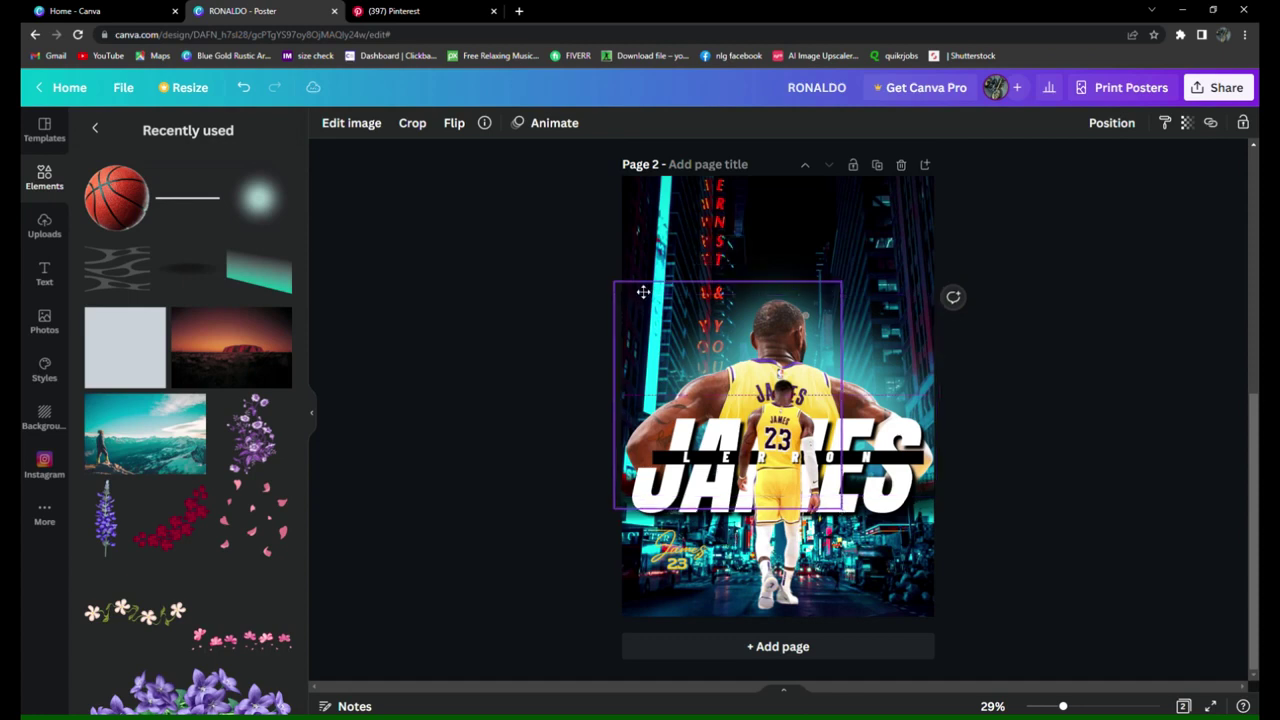
pyautogui.click(1037, 374)
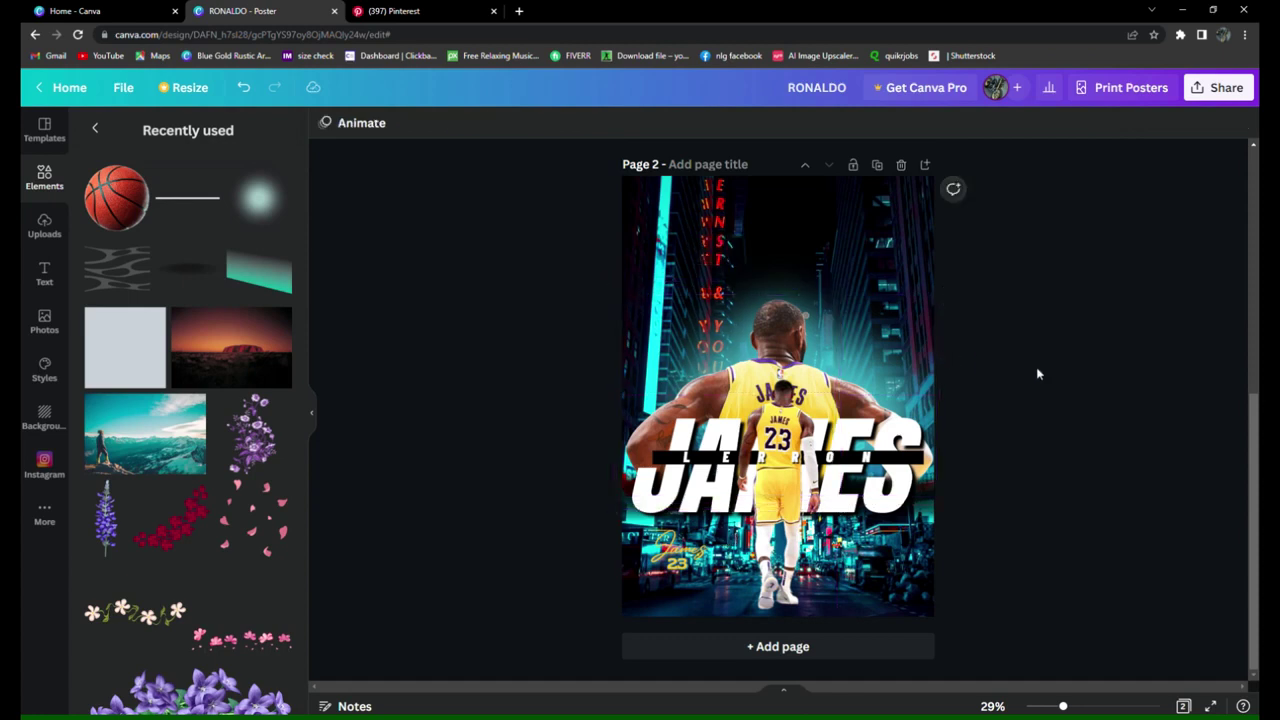
# - Move the left teal layer further left and send it back behind LEBRON and JAMES
pyautogui.click(806, 389)
pyautogui.moveTo(872, 398); pyautogui.dragTo(728, 422)
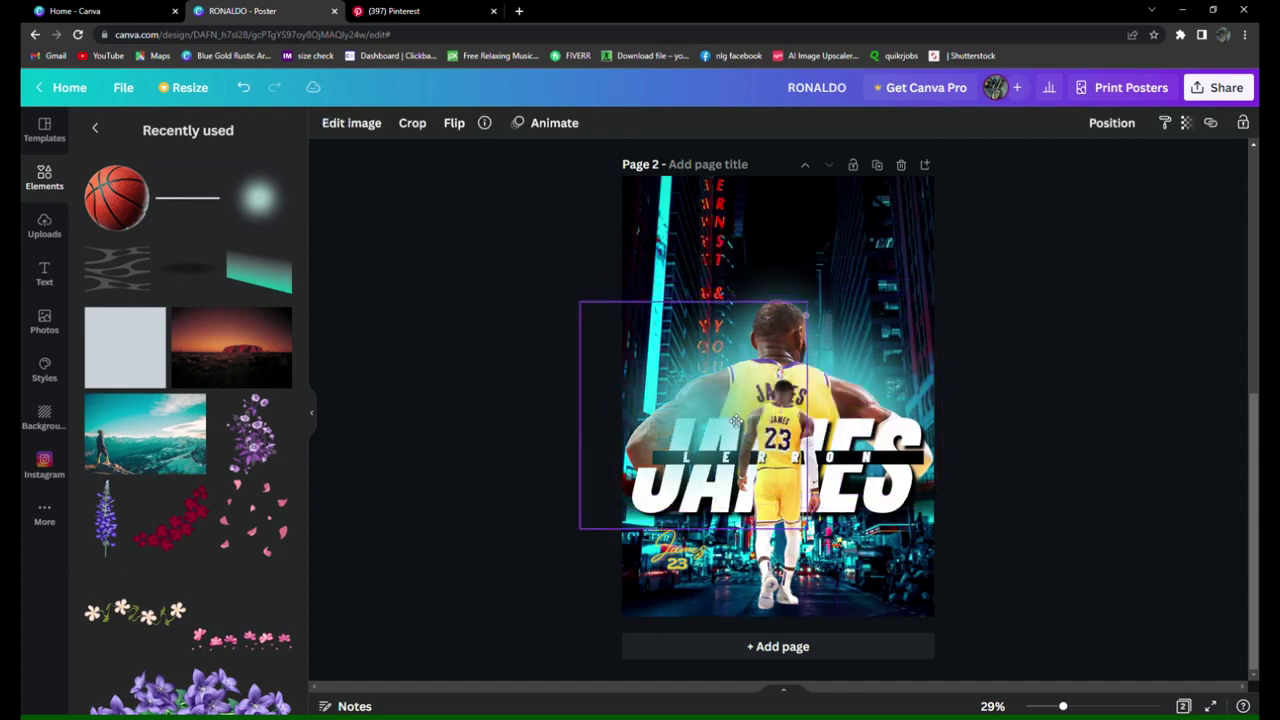
pyautogui.click(1112, 123)
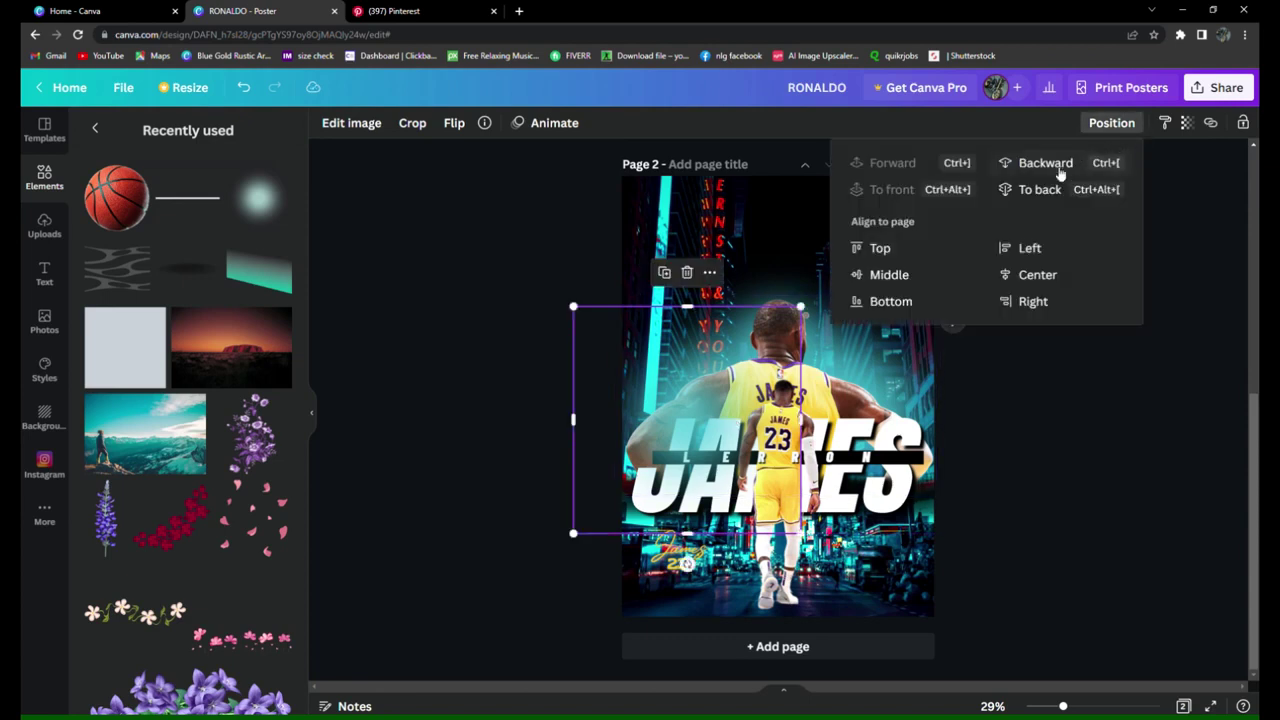
pyautogui.click(1053, 173)
pyautogui.click(1055, 176)
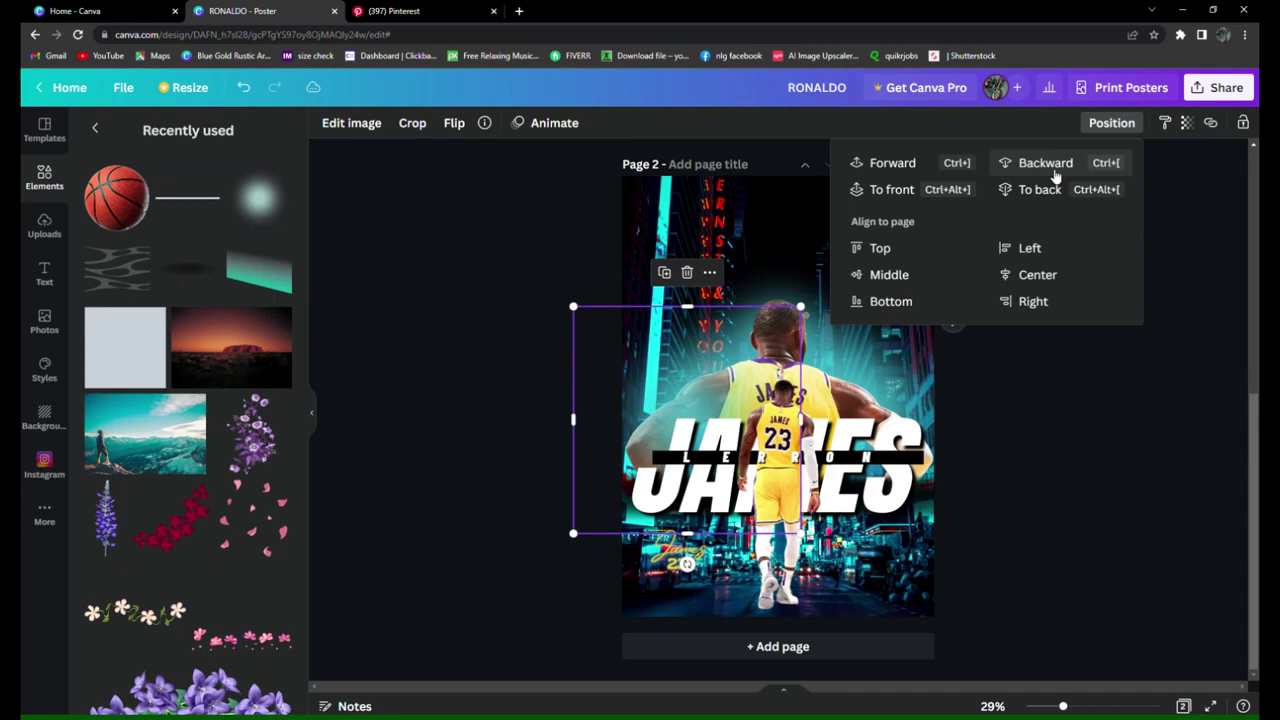
pyautogui.click(1119, 440)
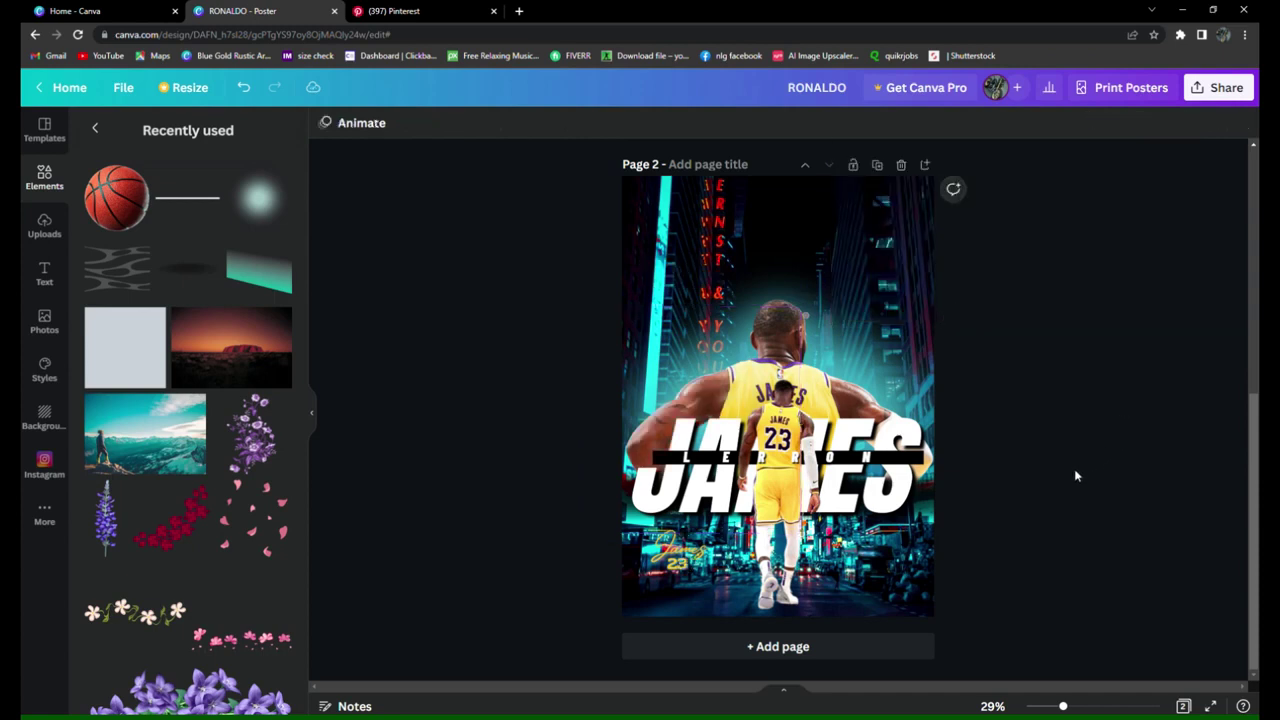
# - Add the basketball at the poster's top-right corner and set its contrast to 8
pyautogui.click(117, 205)
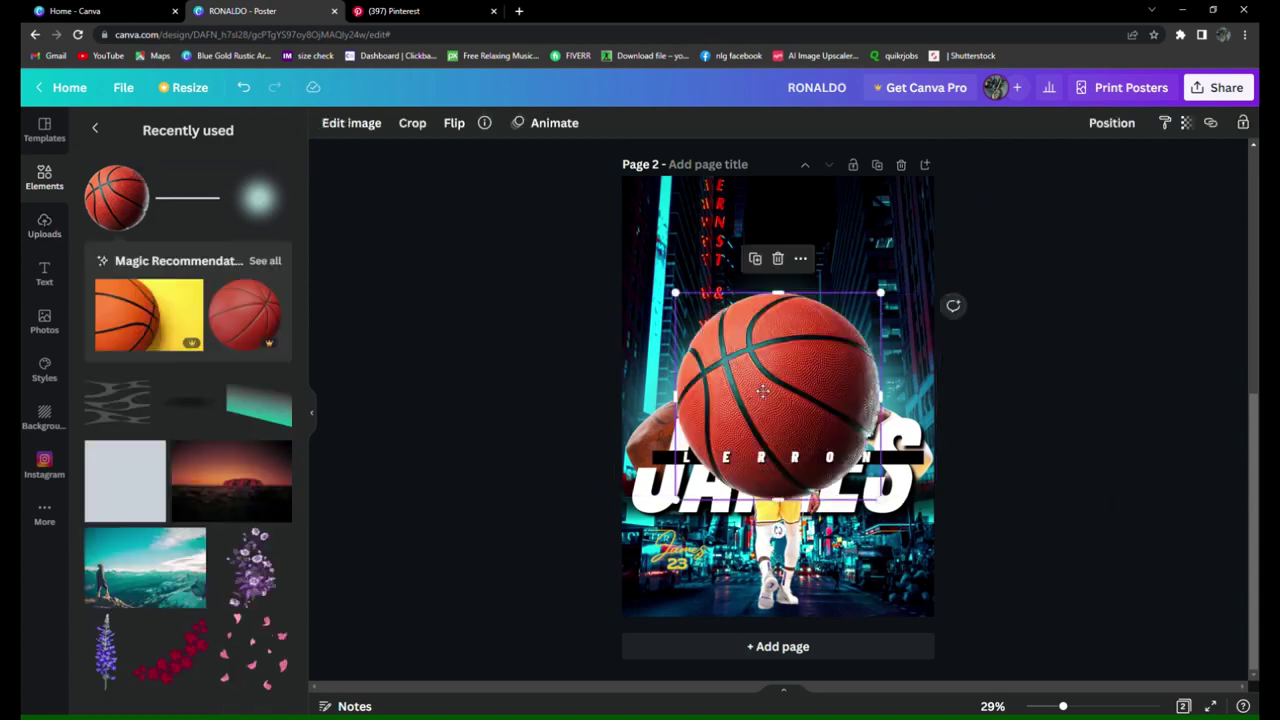
pyautogui.moveTo(762, 391); pyautogui.dragTo(890, 162)
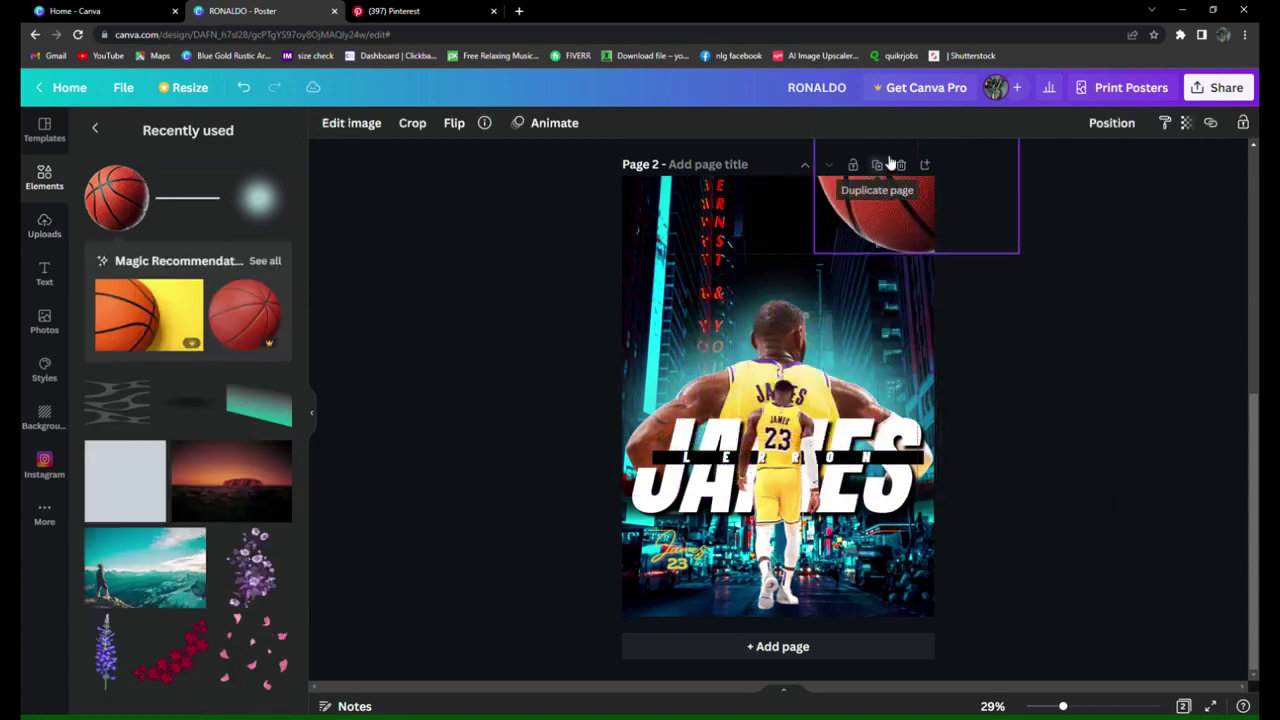
pyautogui.click(360, 124)
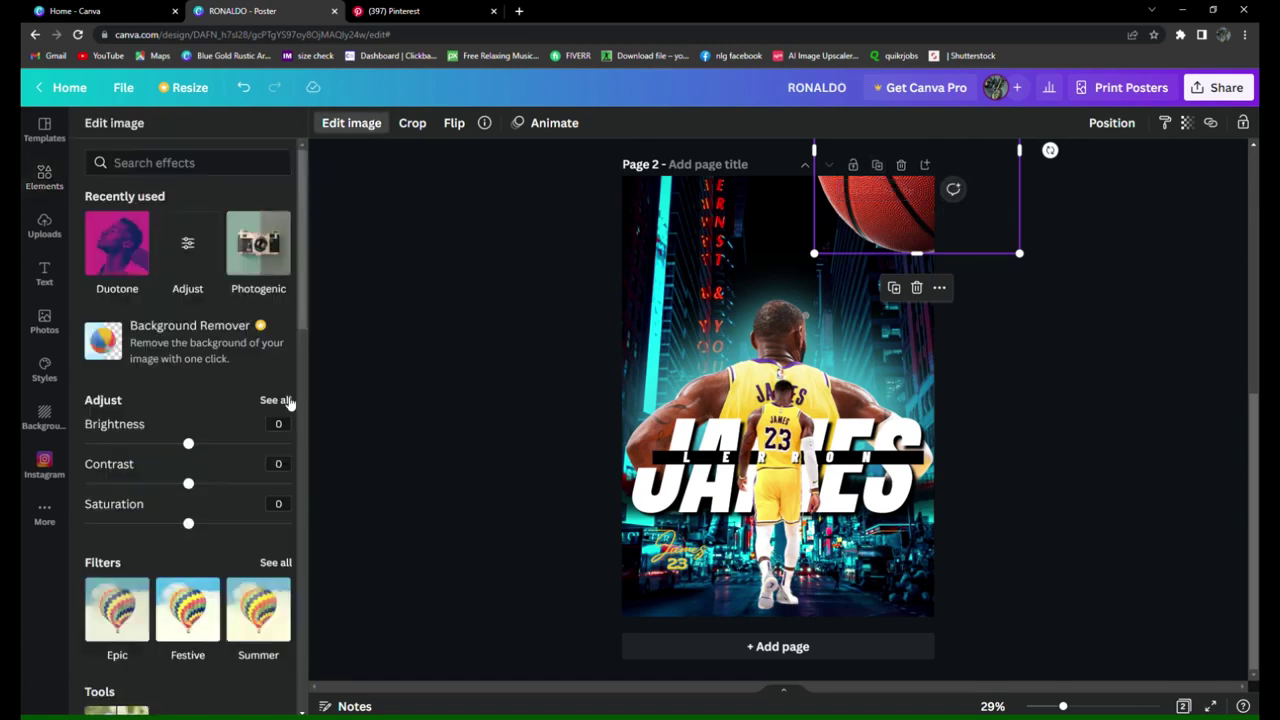
pyautogui.click(276, 400)
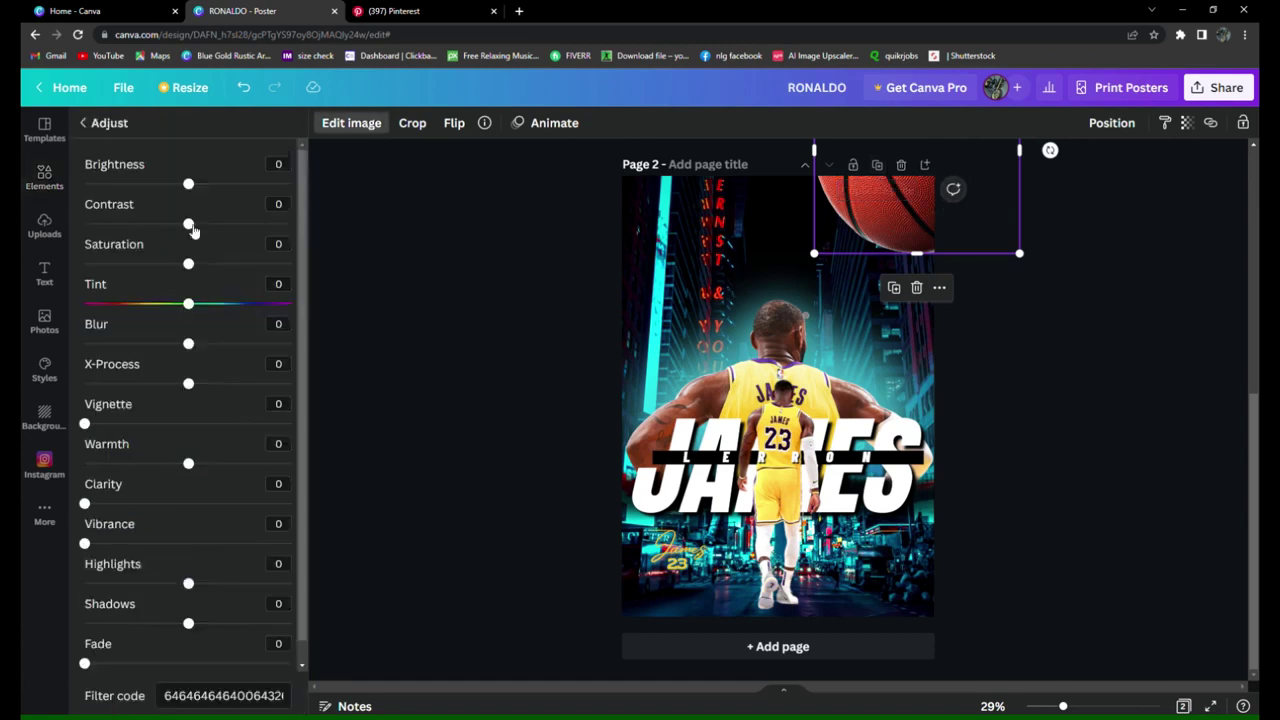
pyautogui.moveTo(193, 230); pyautogui.dragTo(198, 229)
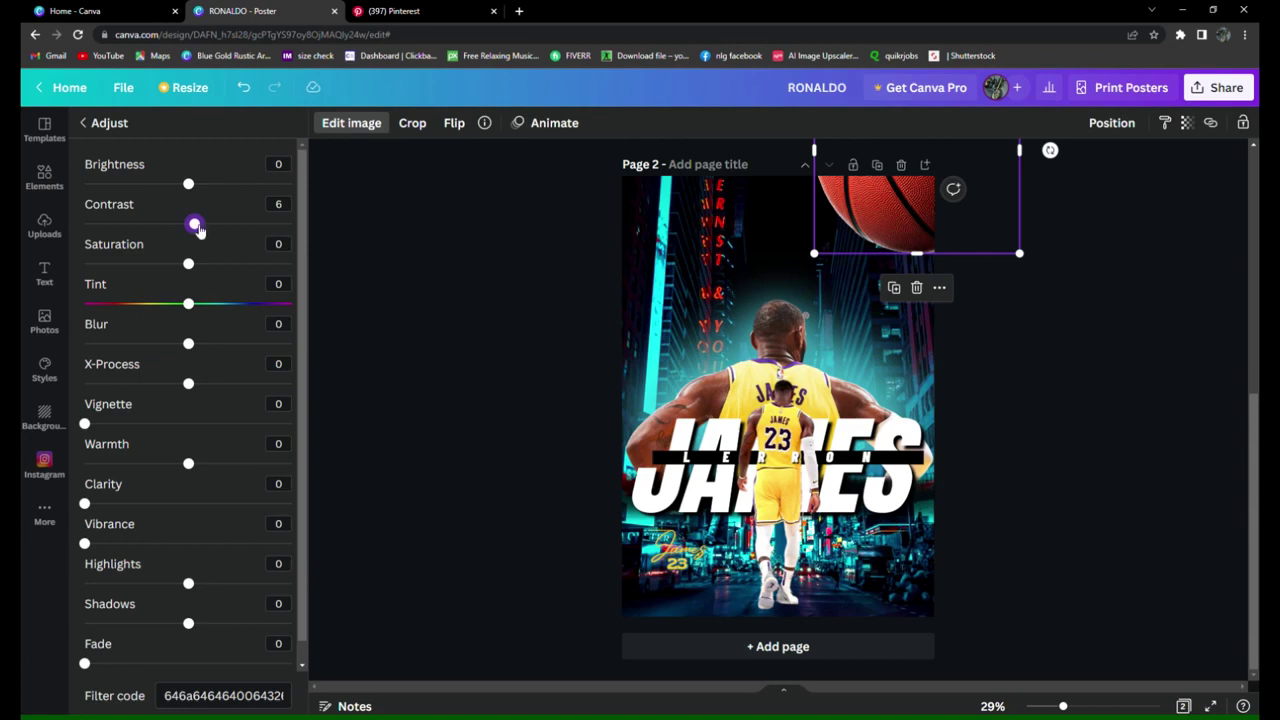
pyautogui.click(278, 204)
pyautogui.write('8')
# - Set X-Process −100, highlights 100, warmth −100, shadows 18, then rotate the basketball
pyautogui.moveTo(190, 385); pyautogui.dragTo(84, 384)
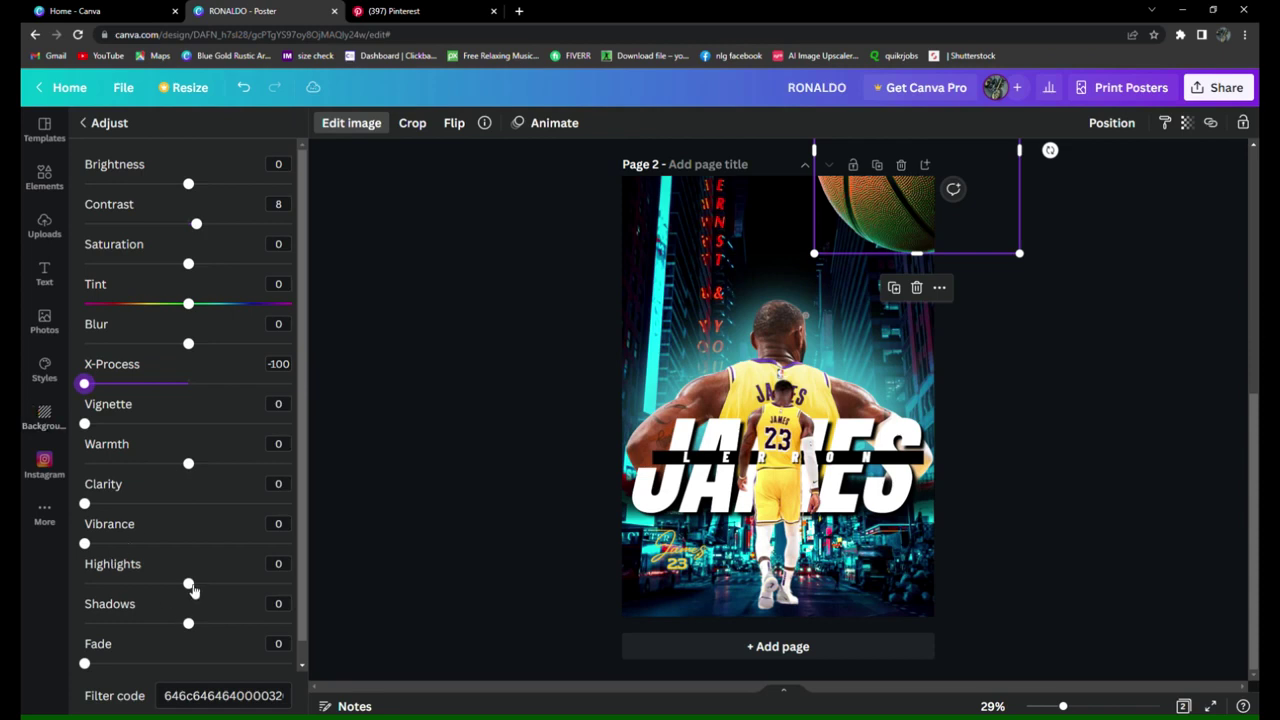
pyautogui.moveTo(190, 584); pyautogui.dragTo(329, 606)
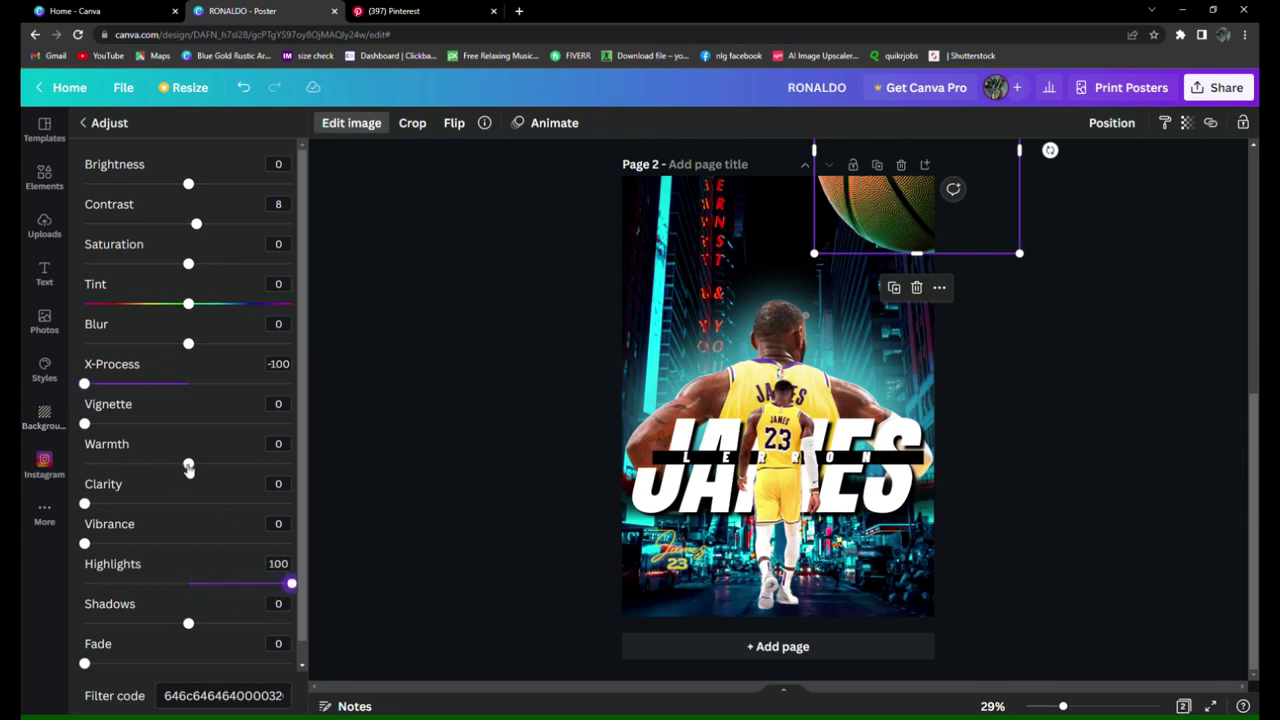
pyautogui.moveTo(189, 465); pyautogui.dragTo(84, 464)
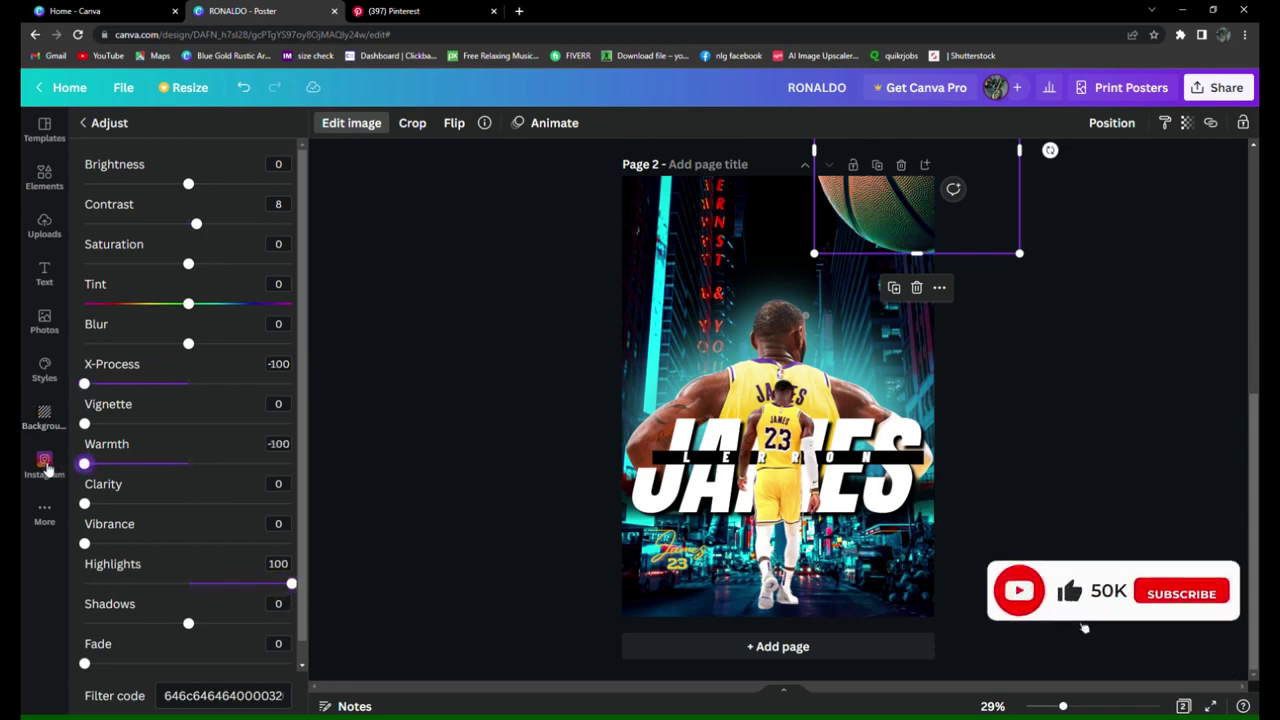
pyautogui.moveTo(188, 623)
pyautogui.mouseDown()
pyautogui.moveTo(320, 655)
pyautogui.moveTo(206, 623)
pyautogui.mouseUp()
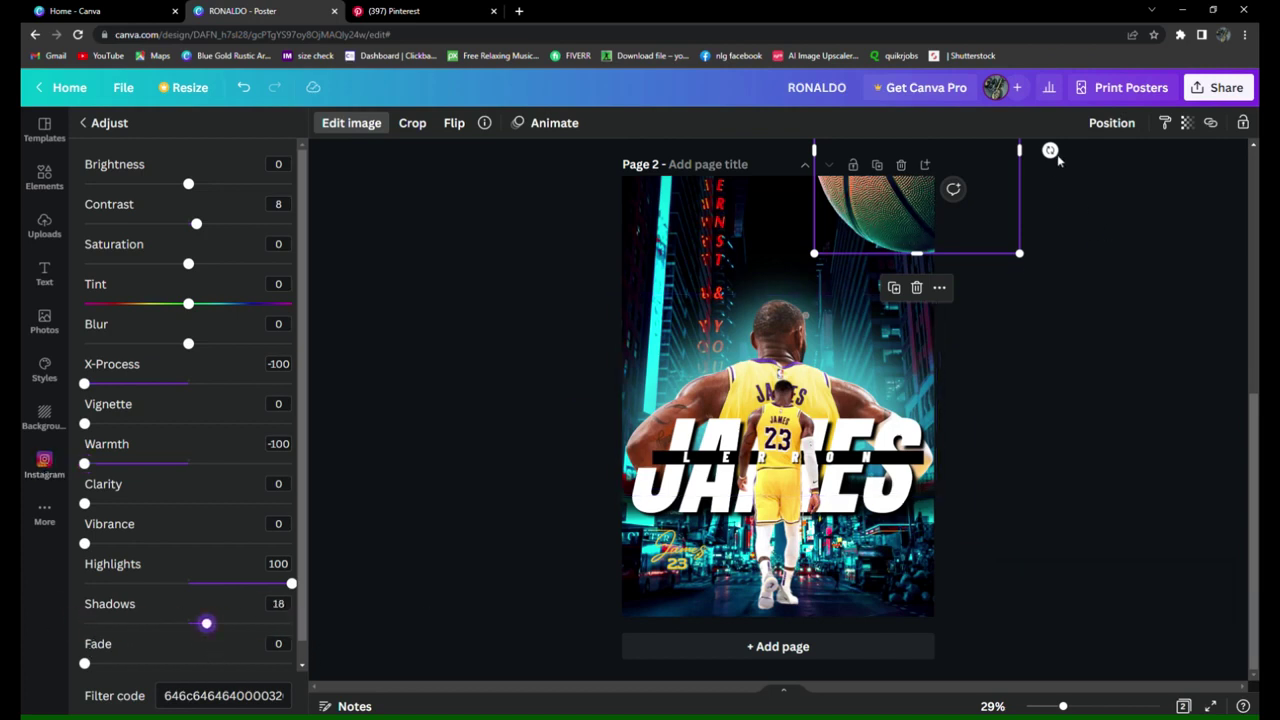
pyautogui.moveTo(1063, 165); pyautogui.dragTo(1059, 259)
pyautogui.moveTo(1040, 292)
pyautogui.mouseDown()
pyautogui.moveTo(944, 353)
pyautogui.moveTo(979, 328)
pyautogui.mouseUp()
# - Duplicate the basketball, rotate it, halve its size and place it bottom-right
pyautogui.click(1017, 333)
pyautogui.click(920, 240)
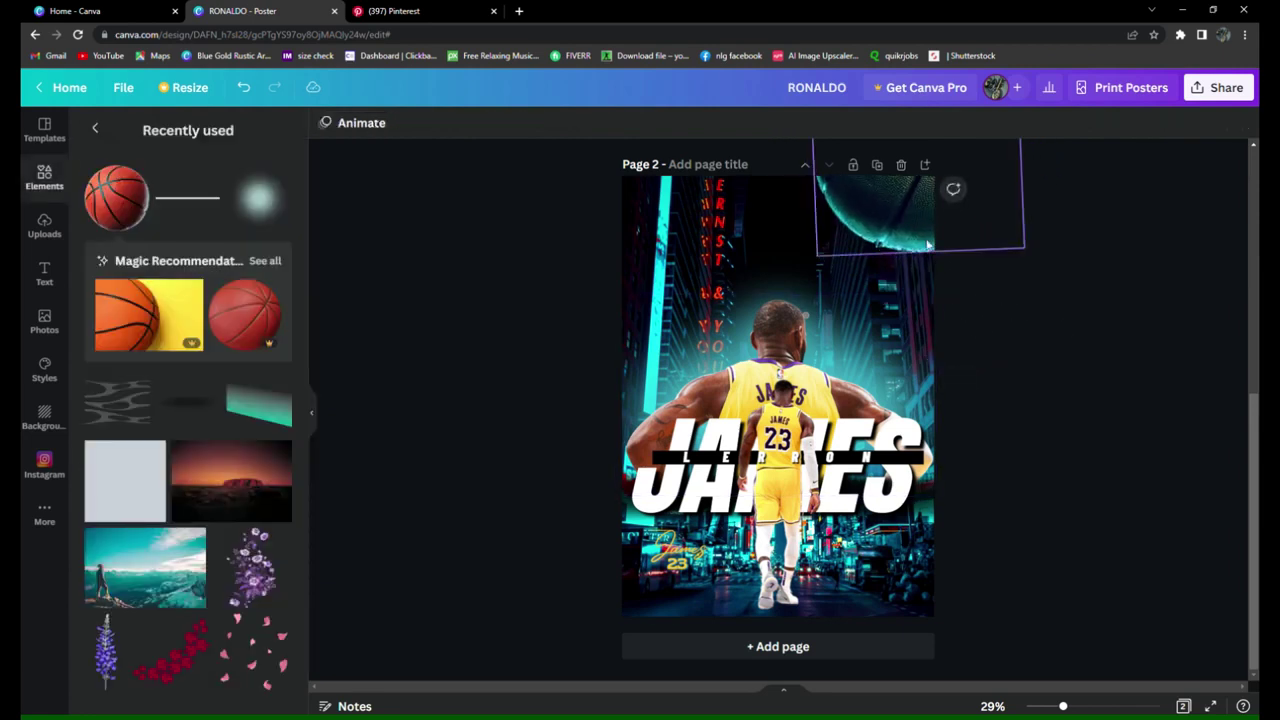
pyautogui.rightClick(918, 242)
pyautogui.click(920, 248)
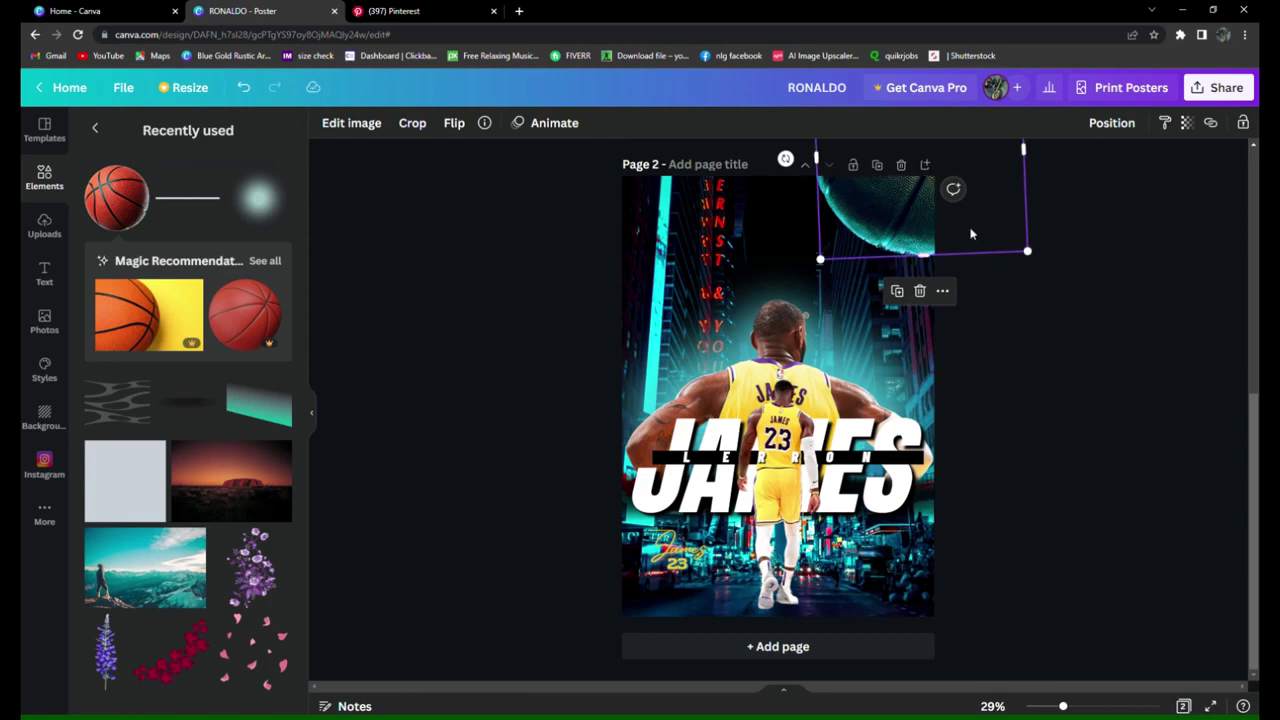
pyautogui.moveTo(972, 260)
pyautogui.mouseDown()
pyautogui.moveTo(917, 388)
pyautogui.moveTo(782, 175)
pyautogui.moveTo(935, 195)
pyautogui.moveTo(875, 385)
pyautogui.mouseUp()
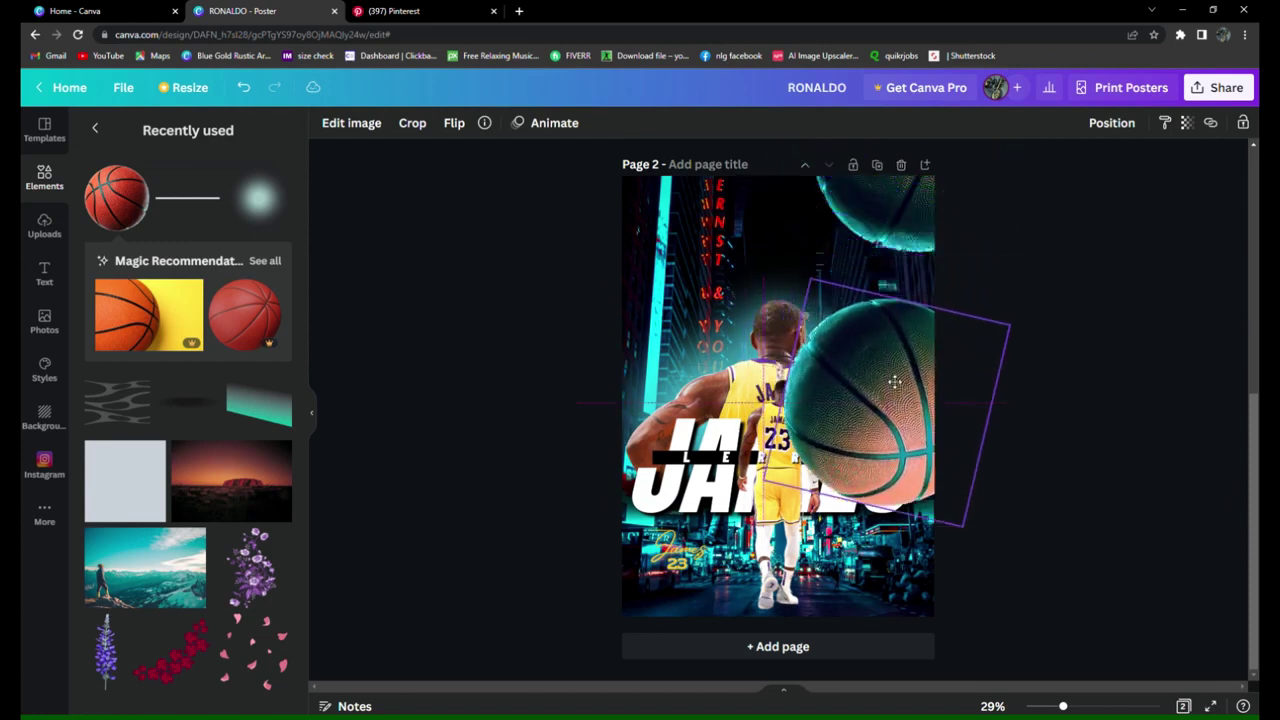
pyautogui.moveTo(1000, 308); pyautogui.dragTo(877, 384)
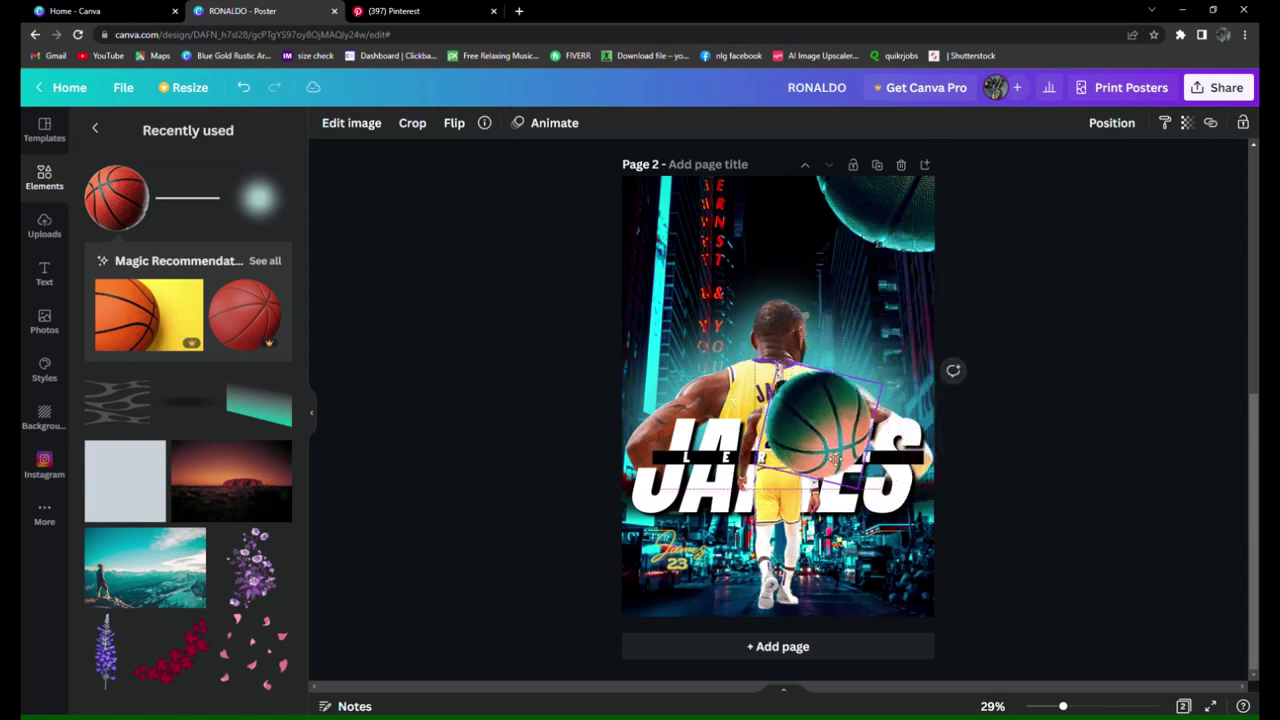
pyautogui.moveTo(815, 440)
pyautogui.mouseDown()
pyautogui.moveTo(917, 636)
pyautogui.moveTo(916, 624)
pyautogui.mouseUp()
pyautogui.click(1115, 520)
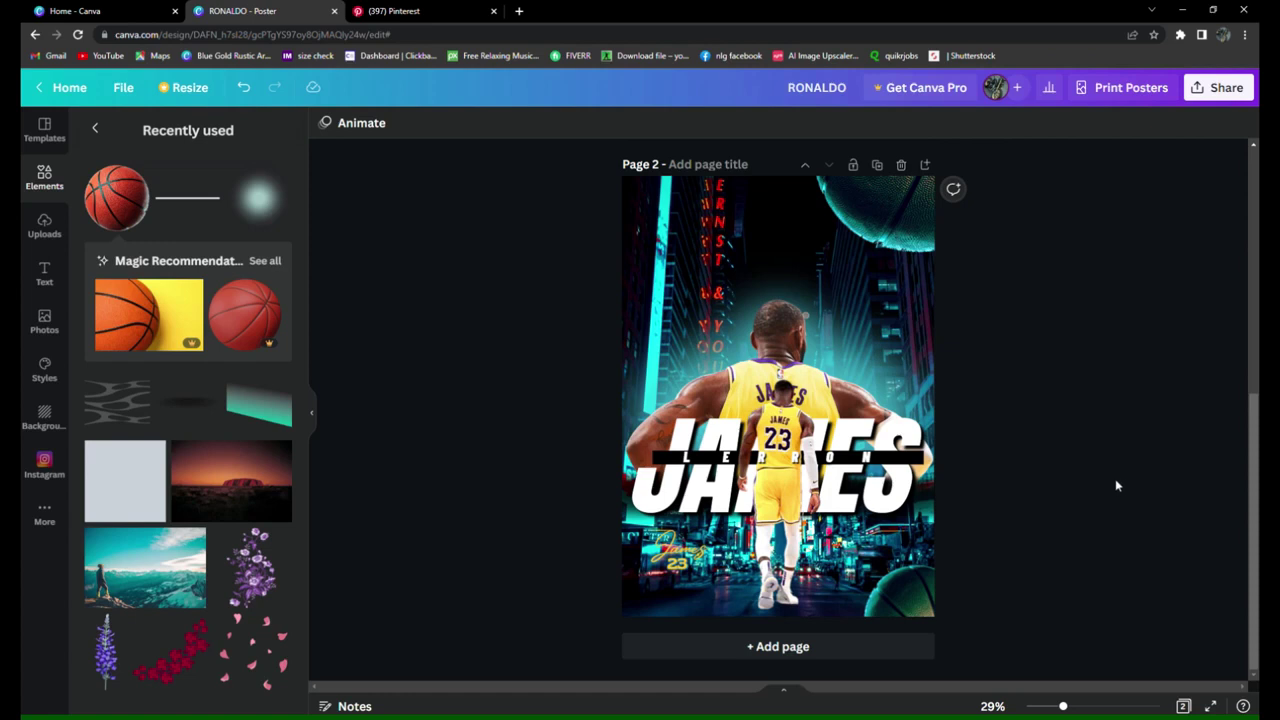
# - Turn the James 23 signature text white
pyautogui.click(677, 550)
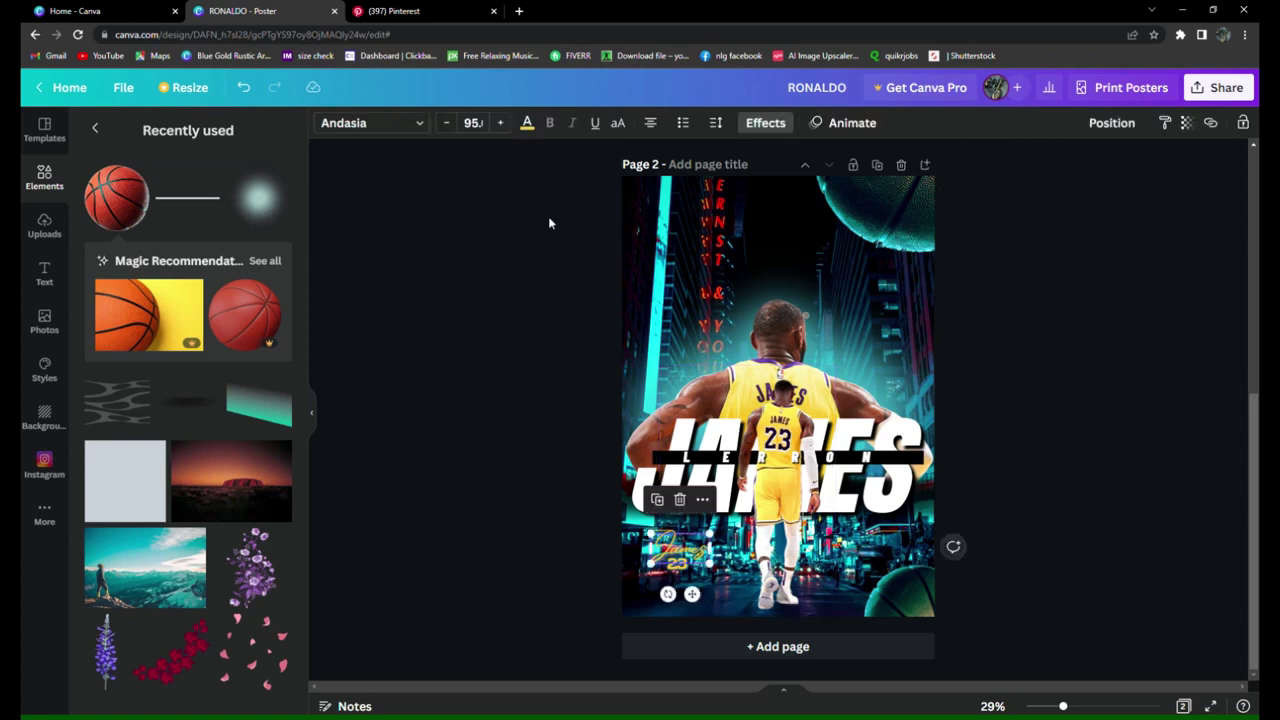
pyautogui.click(529, 122)
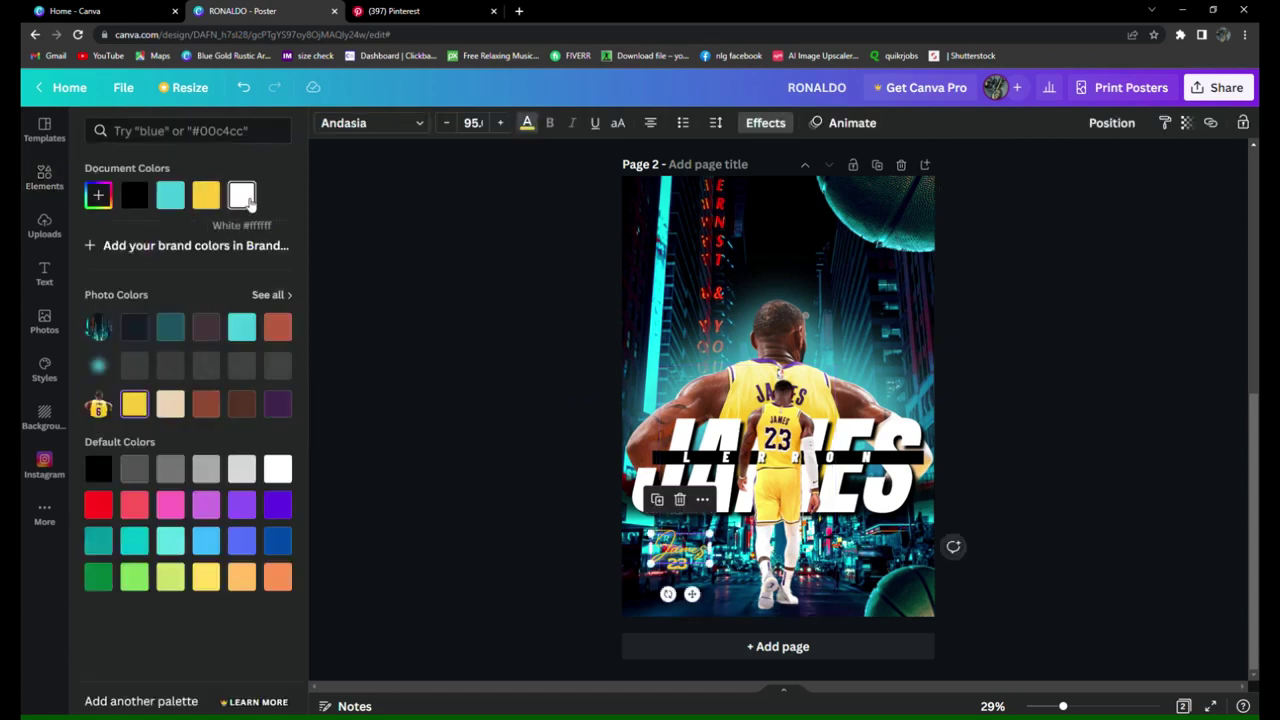
pyautogui.click(241, 195)
pyautogui.click(1071, 373)
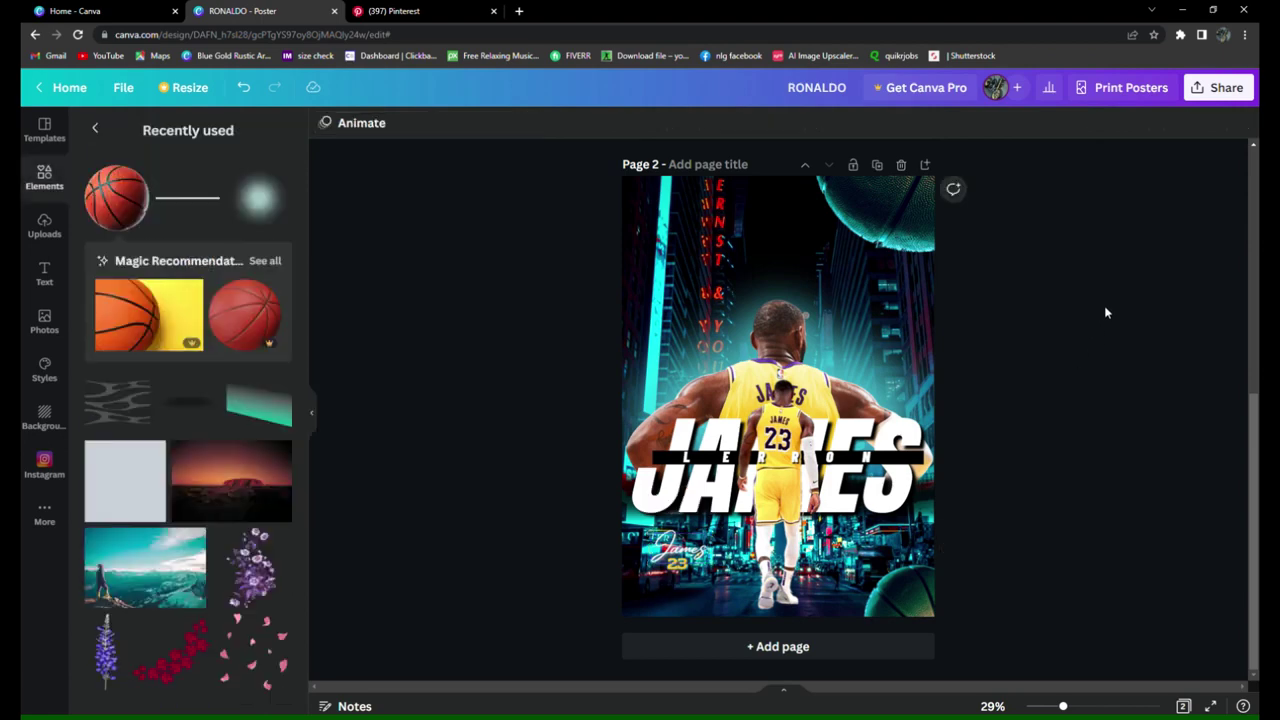
# - Add the white chevron element, rotated to point upward, at the poster's left edge
pyautogui.moveTo(116, 197)
pyautogui.scroll(-3, 145, 360)
pyautogui.scroll(-4, 145, 360)
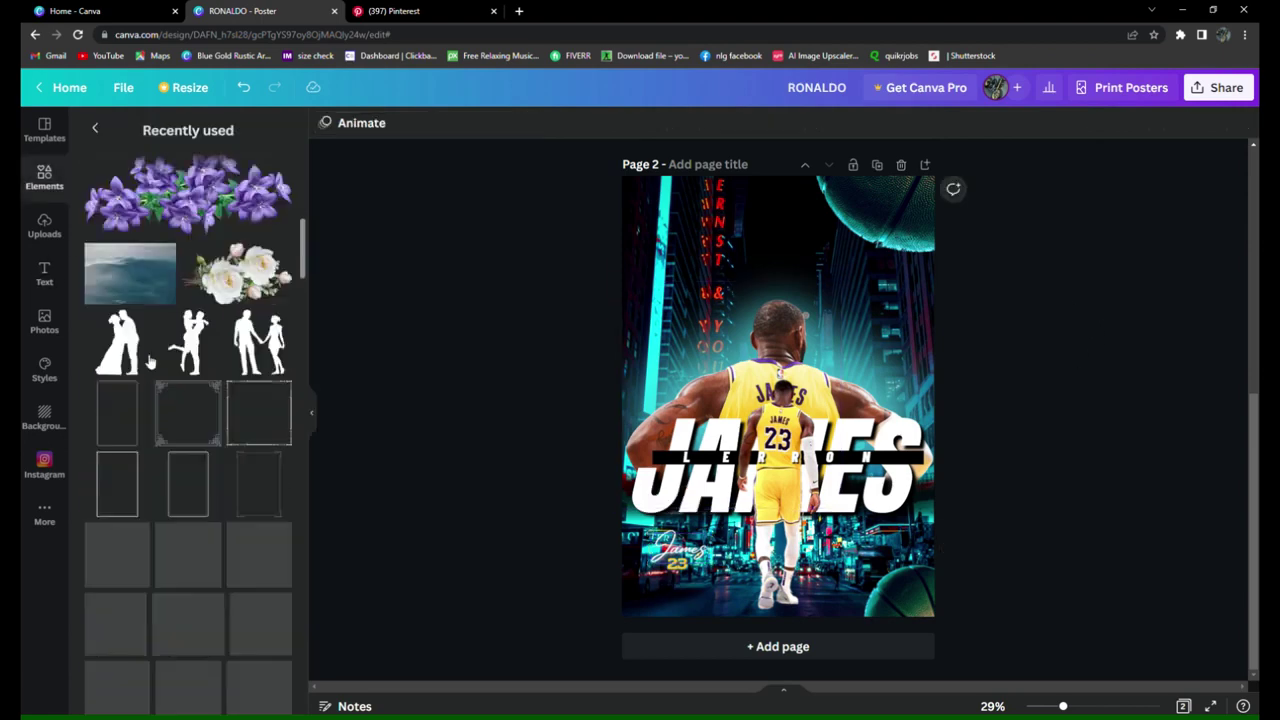
pyautogui.scroll(-3, 145, 360)
pyautogui.scroll(-1, 145, 360)
pyautogui.scroll(-1, 145, 360)
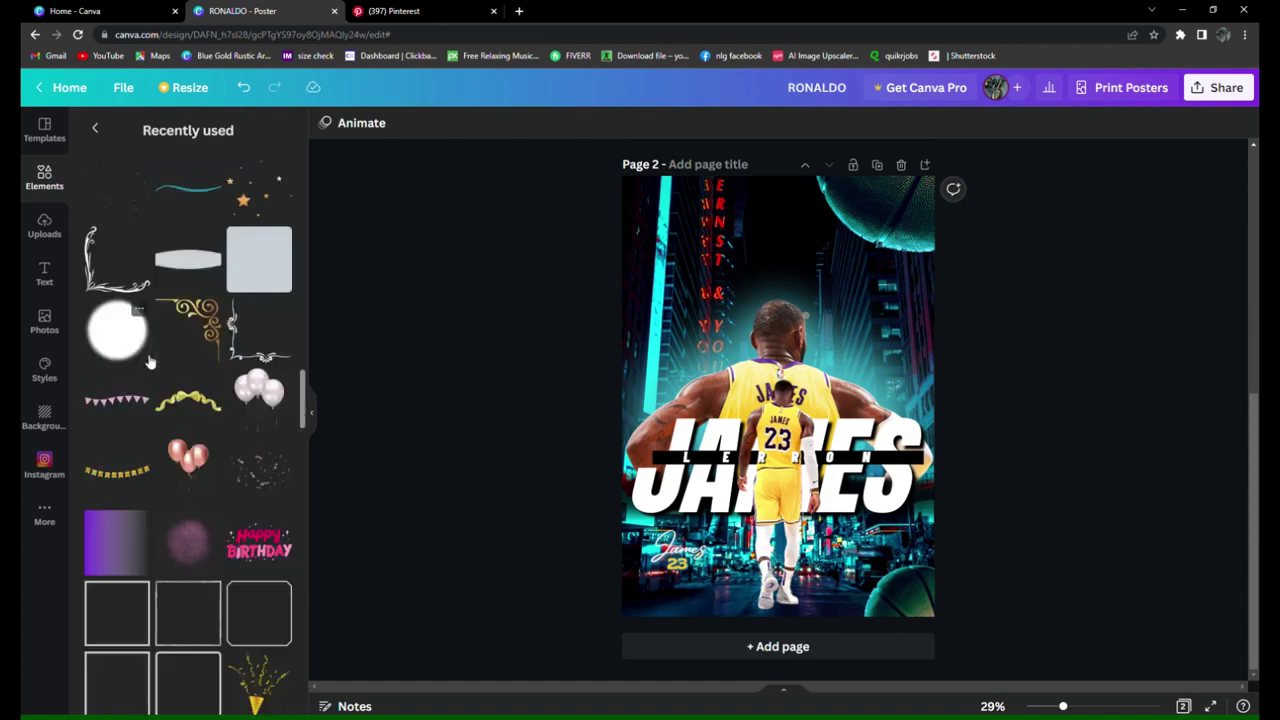
pyautogui.scroll(-3, 145, 360)
pyautogui.scroll(-3, 145, 360)
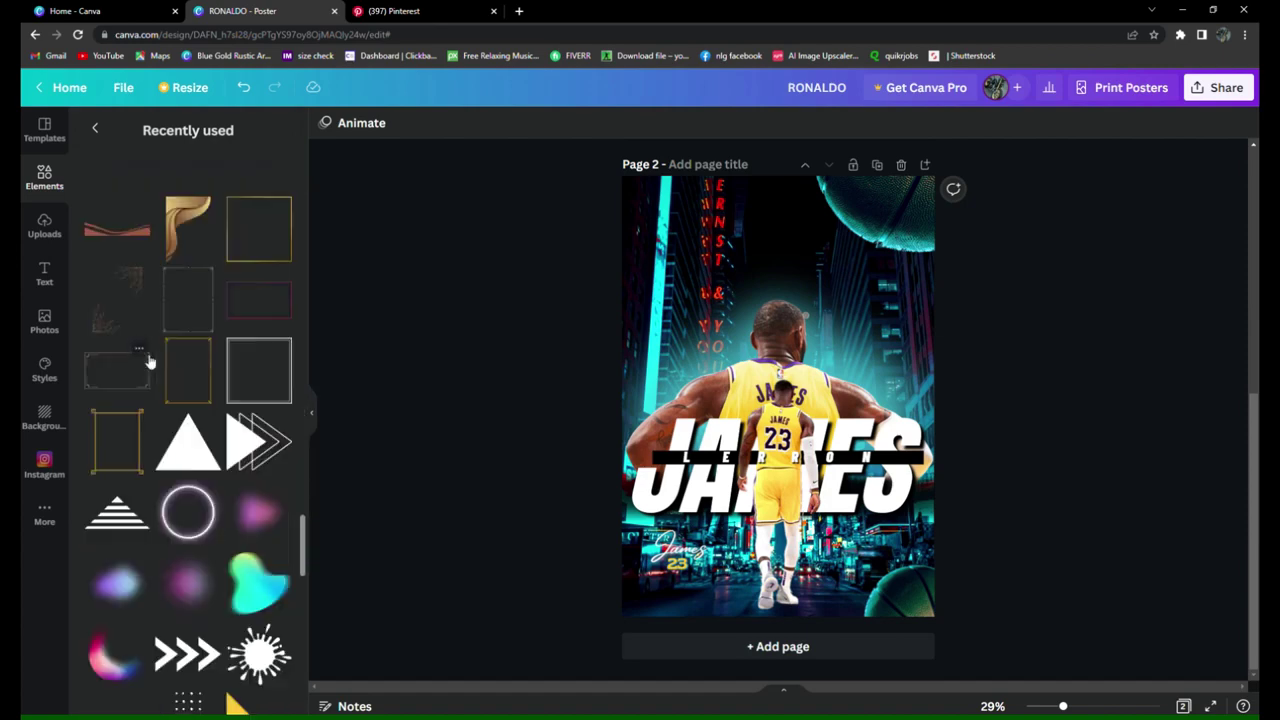
pyautogui.scroll(-4, 149, 360)
pyautogui.scroll(3, 151, 380)
pyautogui.moveTo(187, 655)
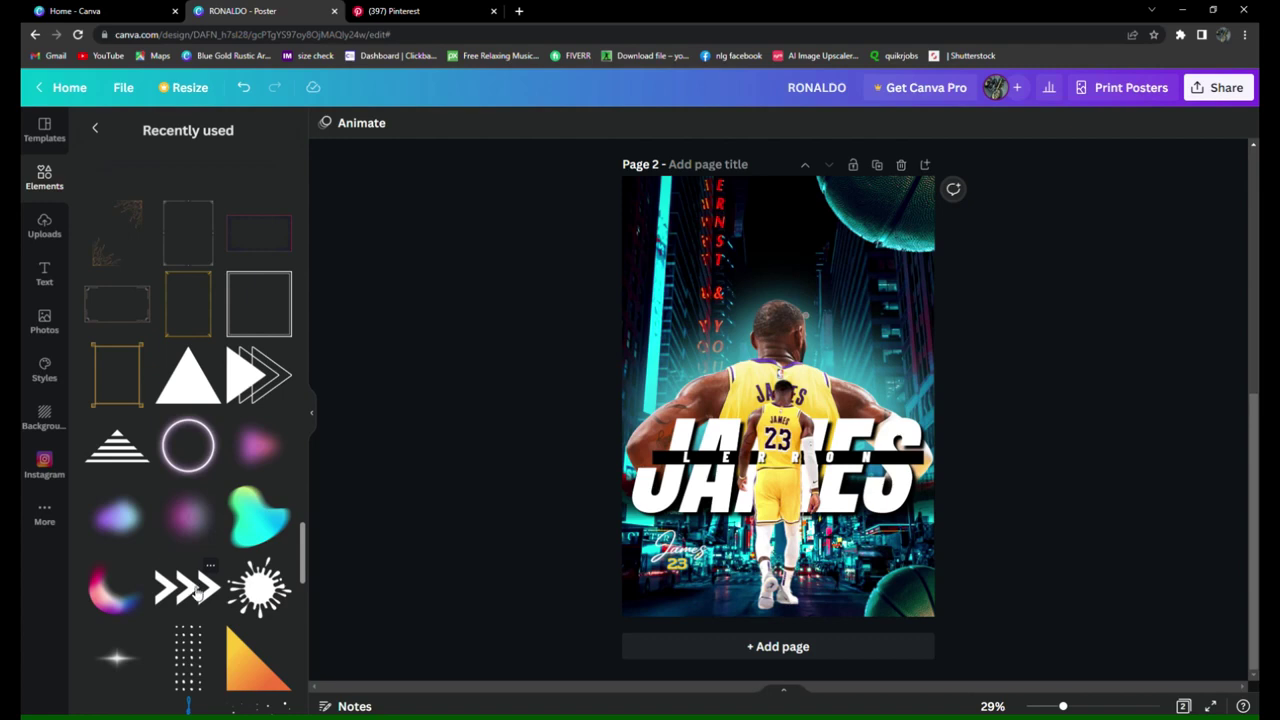
pyautogui.click(197, 588)
pyautogui.moveTo(778, 428); pyautogui.dragTo(872, 438)
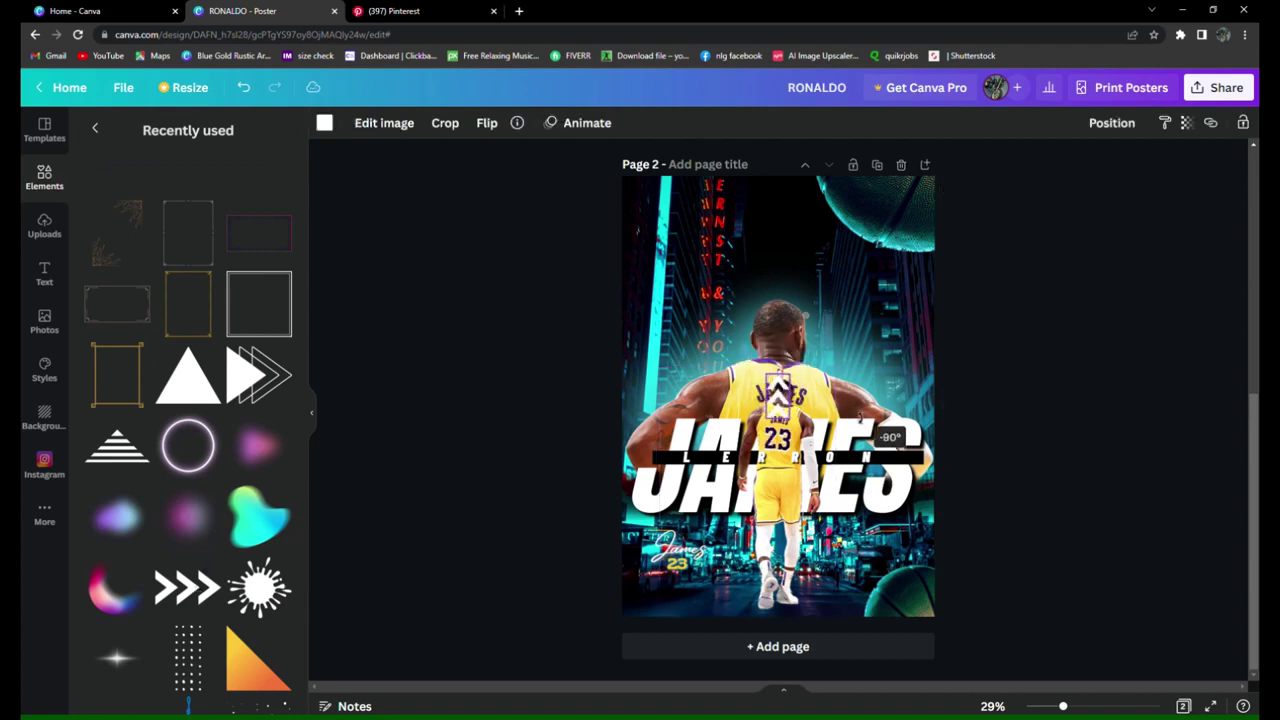
pyautogui.moveTo(778, 393)
pyautogui.mouseDown()
pyautogui.moveTo(688, 320)
pyautogui.moveTo(690, 346)
pyautogui.mouseUp()
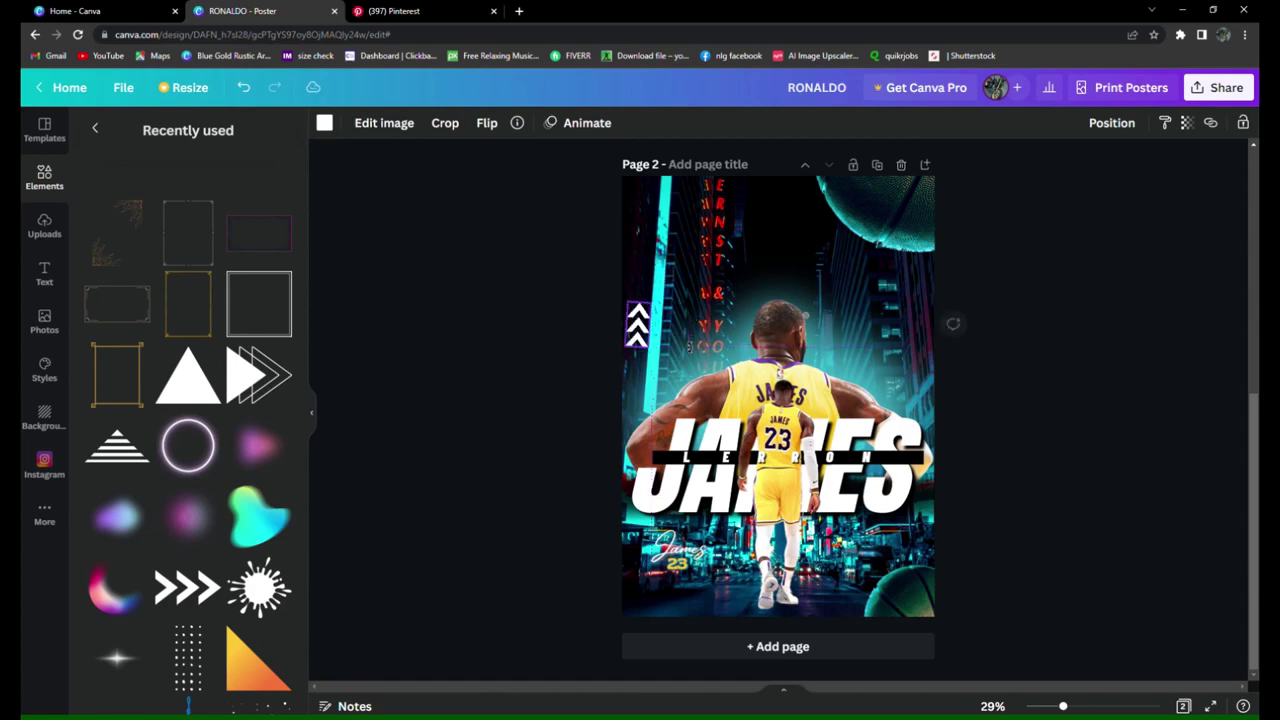
pyautogui.click(451, 377)
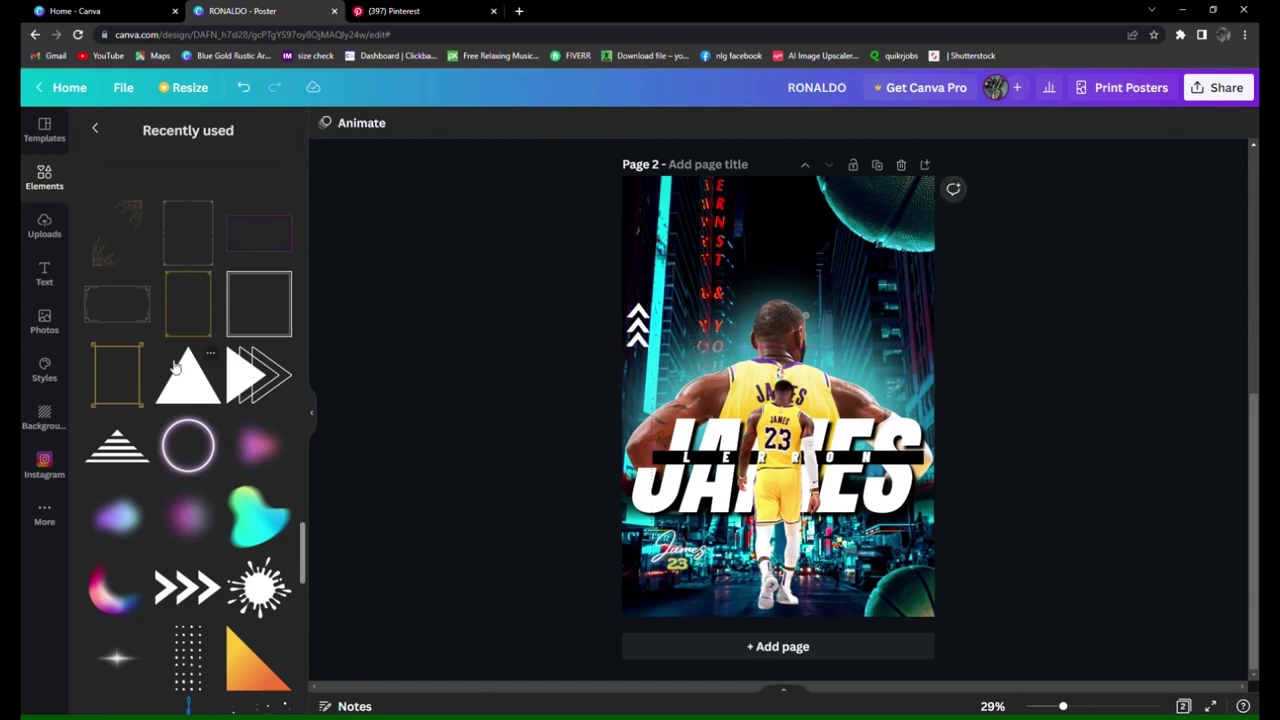
# - Add the dotted-grid element from Recently used to the poster
pyautogui.scroll(3, 169, 359)
pyautogui.scroll(5, 169, 360)
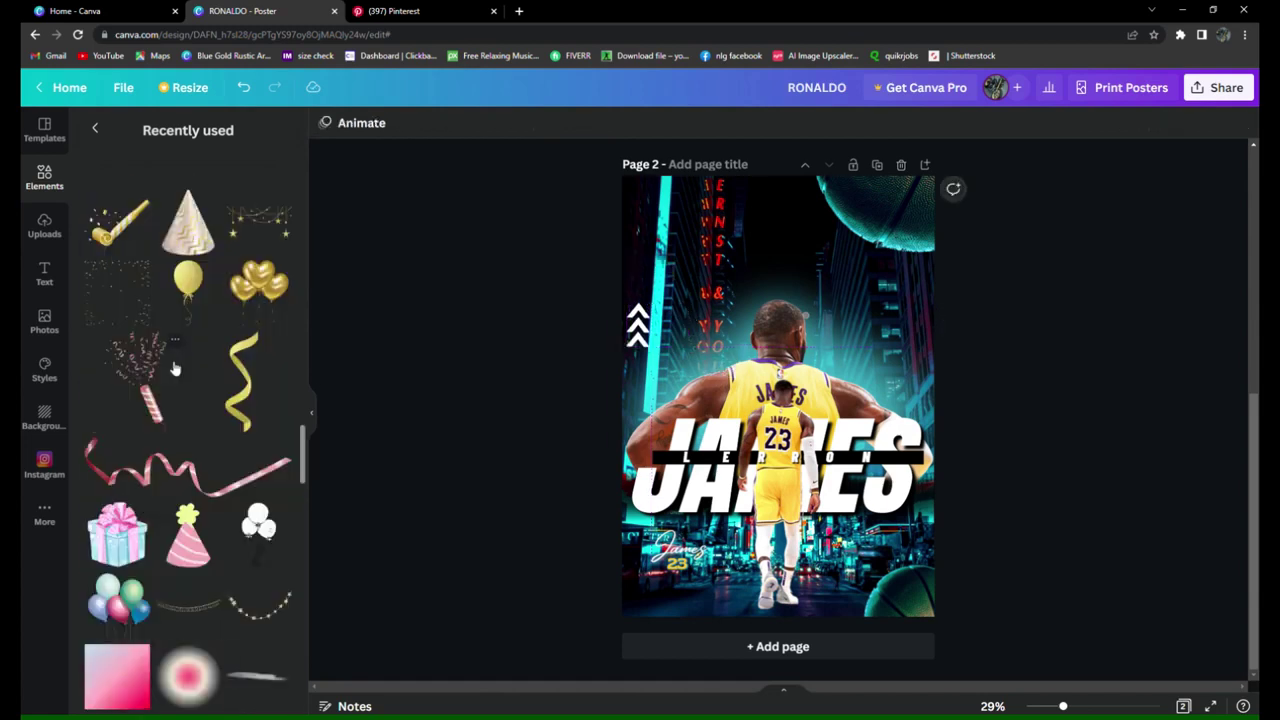
pyautogui.scroll(3, 170, 367)
pyautogui.scroll(3, 174, 385)
pyautogui.scroll(1, 176, 399)
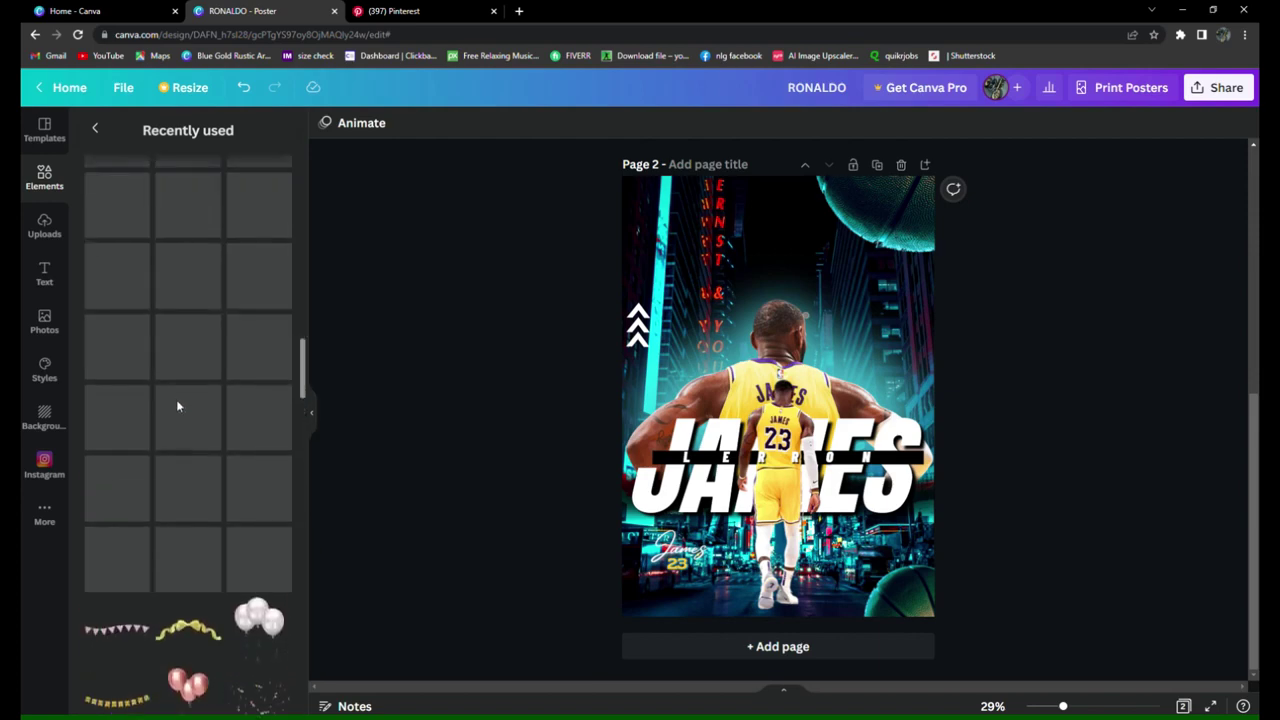
pyautogui.scroll(2, 182, 410)
pyautogui.click(259, 415)
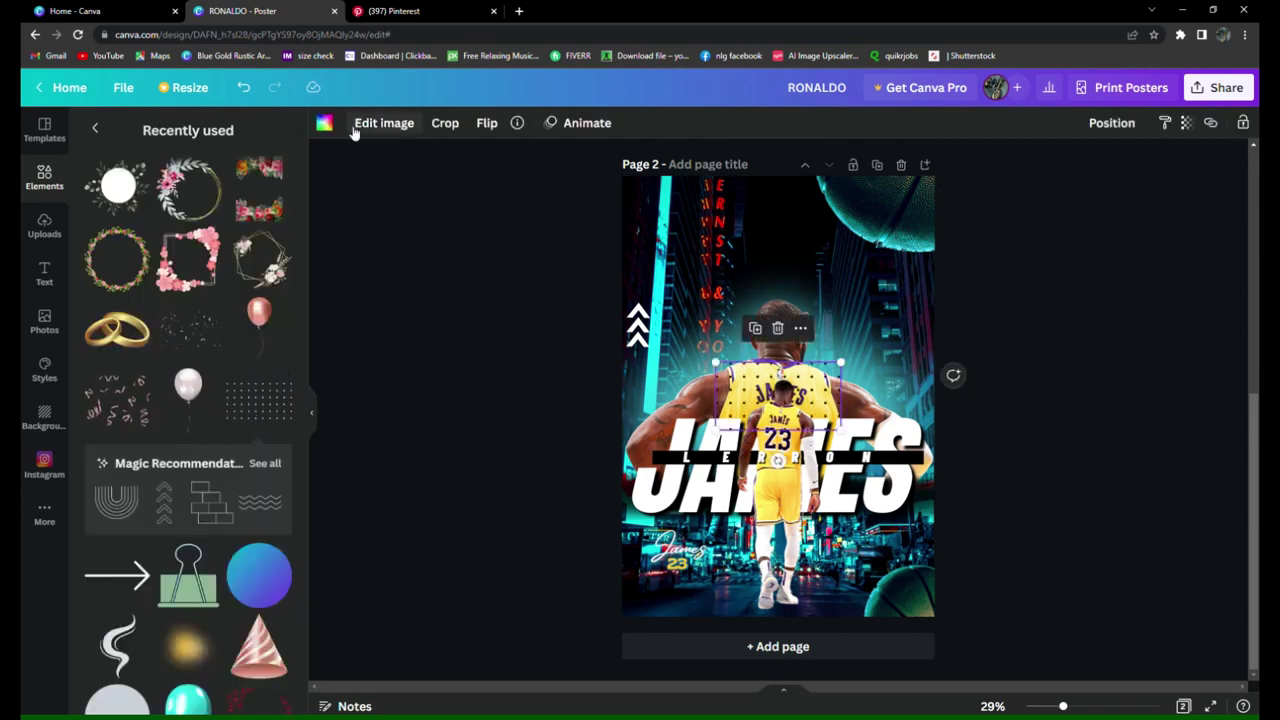
# - Place the dotted grid at the poster's upper right
pyautogui.click(324, 122)
pyautogui.moveTo(755, 402); pyautogui.dragTo(928, 338)
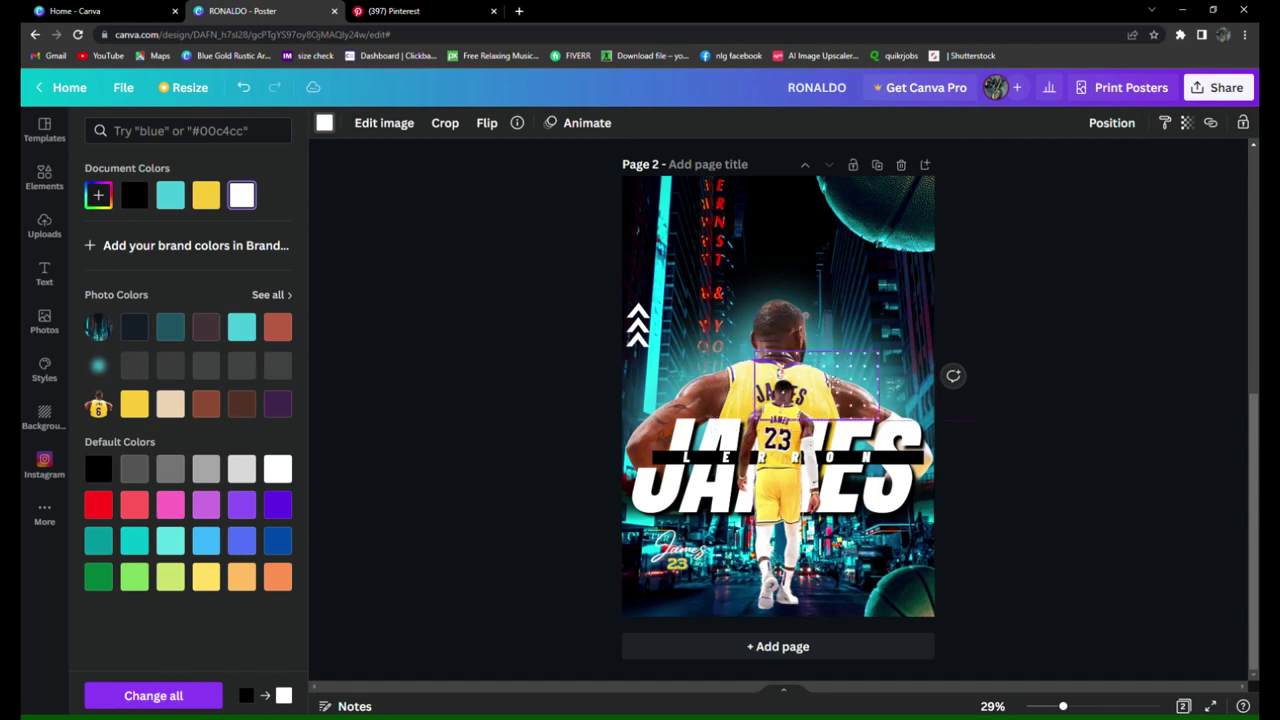
pyautogui.click(1047, 452)
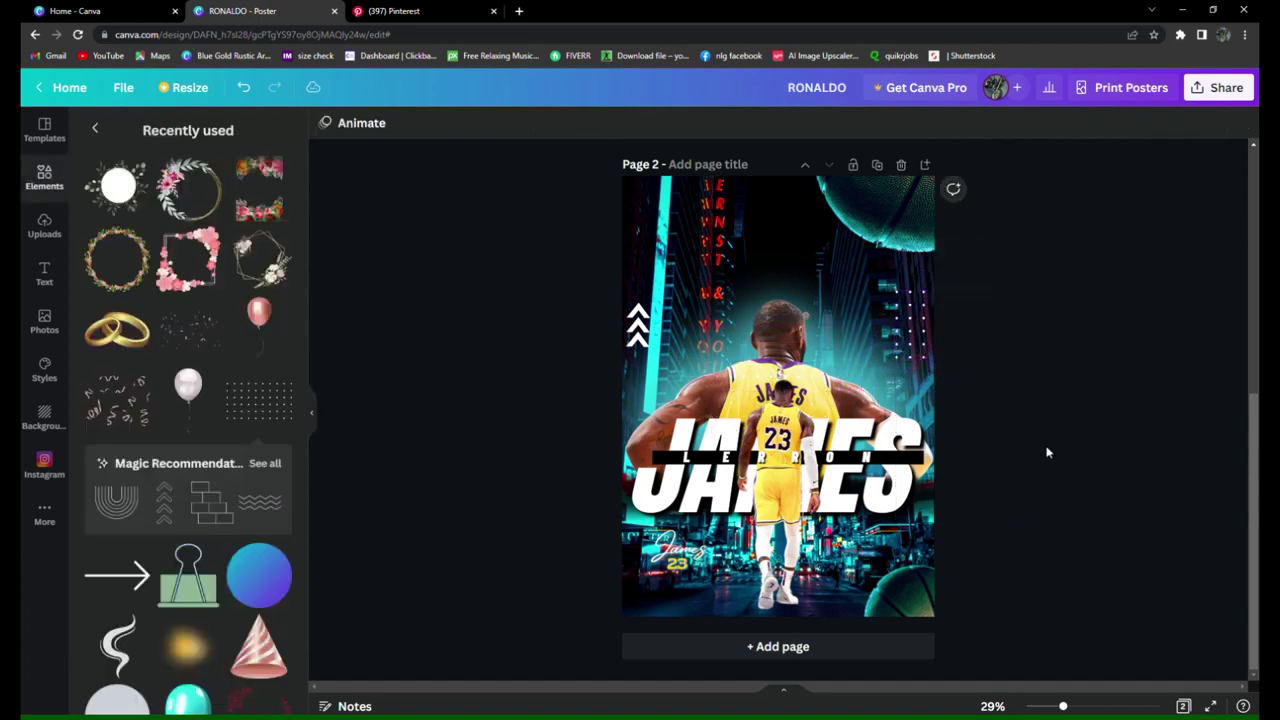
# - Copy the dotted grid, rotate it 90° and move it to the bottom-left edge
pyautogui.rightClick(953, 327)
pyautogui.click(955, 340)
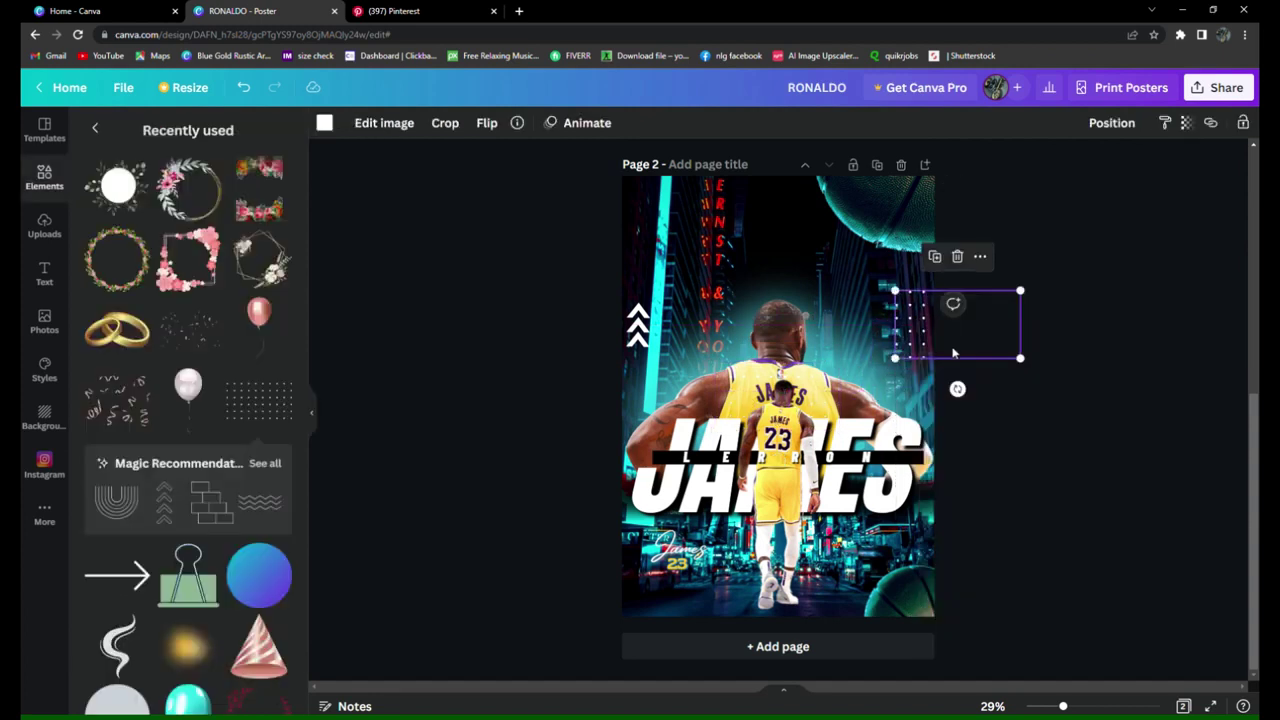
pyautogui.moveTo(960, 393); pyautogui.dragTo(814, 336)
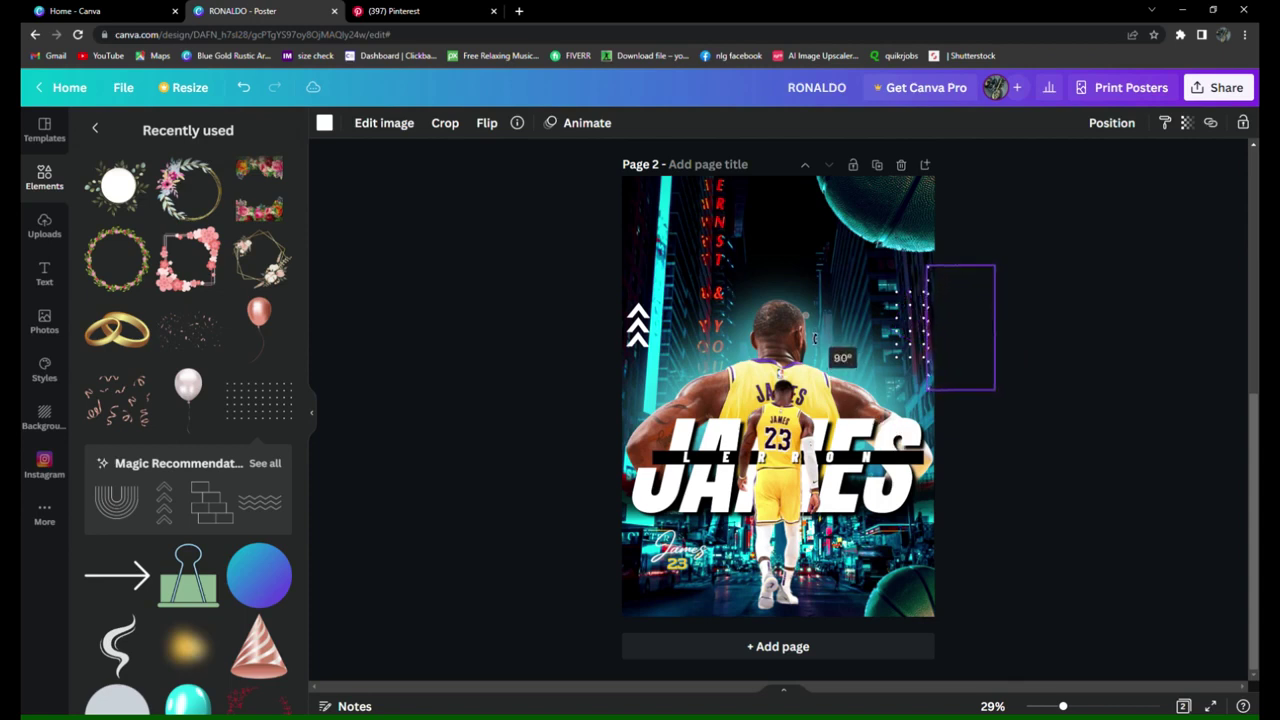
pyautogui.moveTo(813, 337); pyautogui.dragTo(815, 338)
pyautogui.moveTo(975, 354); pyautogui.dragTo(684, 686)
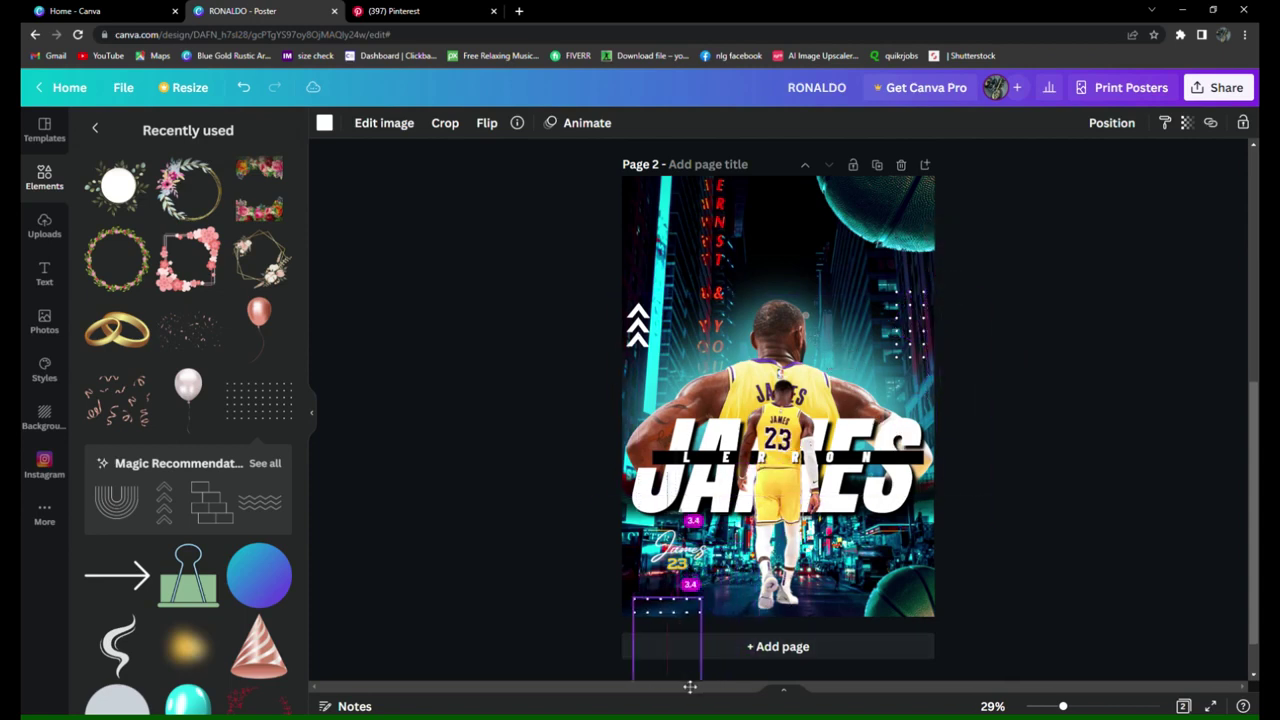
pyautogui.click(1060, 550)
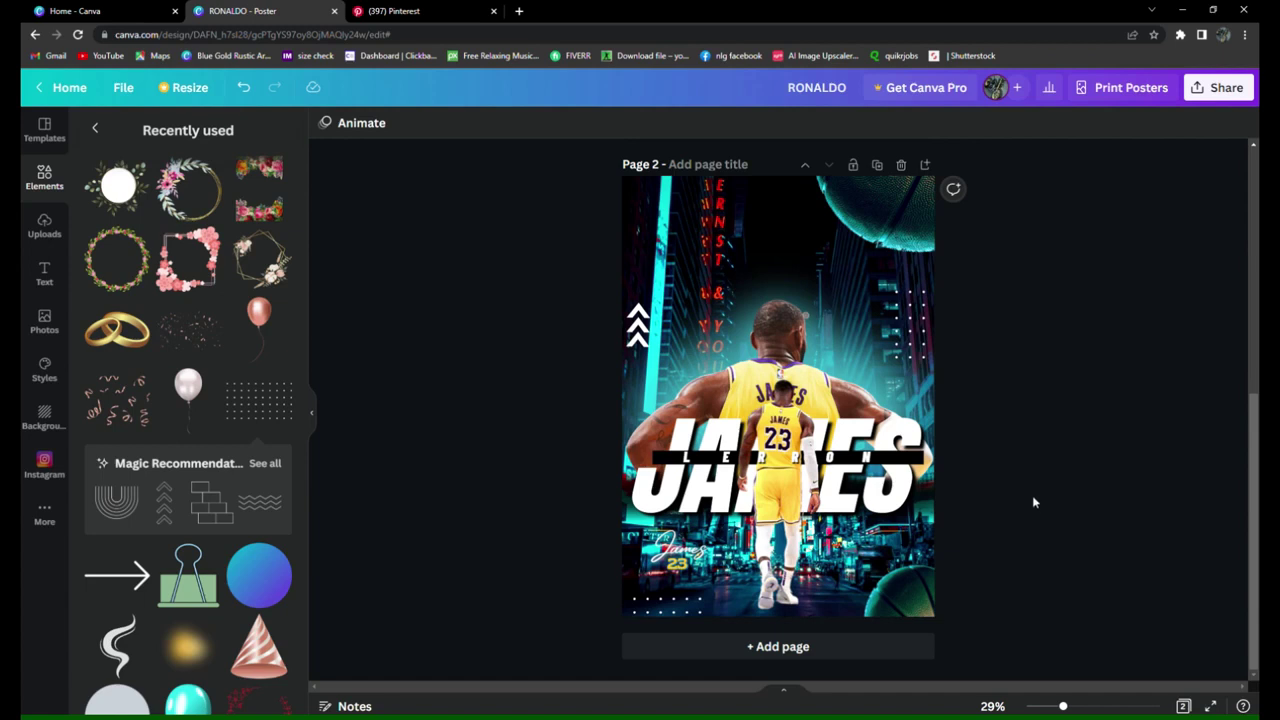
# - Paste another dotted-grid copy along the poster's top edge
pyautogui.hotkey('ctrl', 'v')
pyautogui.moveTo(960, 330)
pyautogui.mouseDown()
pyautogui.moveTo(757, 190)
pyautogui.moveTo(732, 190)
pyautogui.mouseUp()
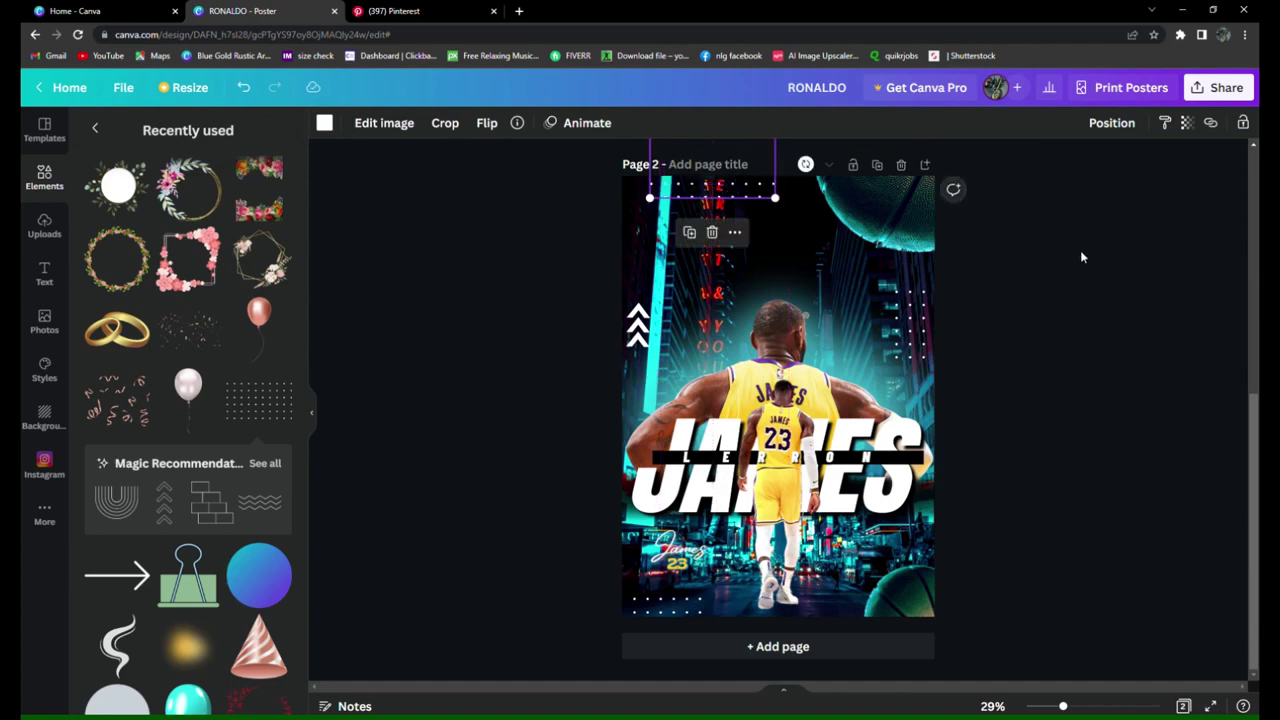
pyautogui.click(1070, 280)
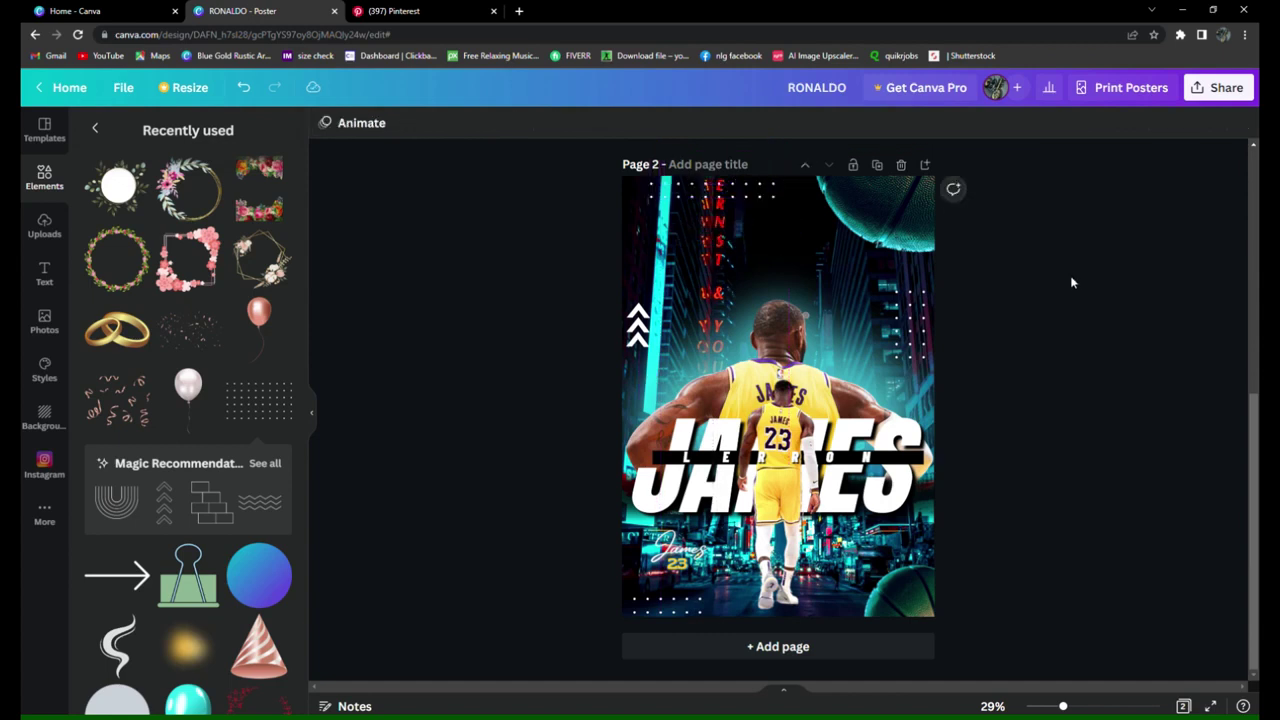
pyautogui.scroll(5, 113, 293)
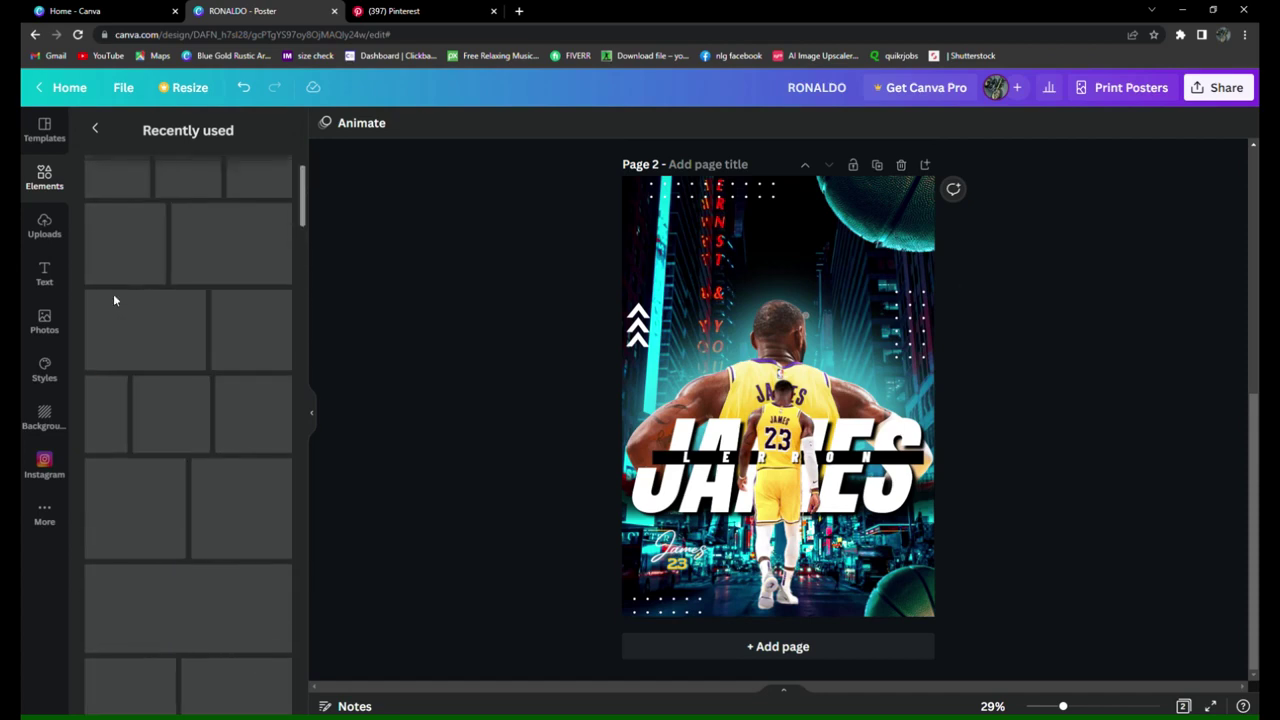
# - Add a light-teal gradient beam, tilt it steeply, and send it two layers back
pyautogui.click(259, 265)
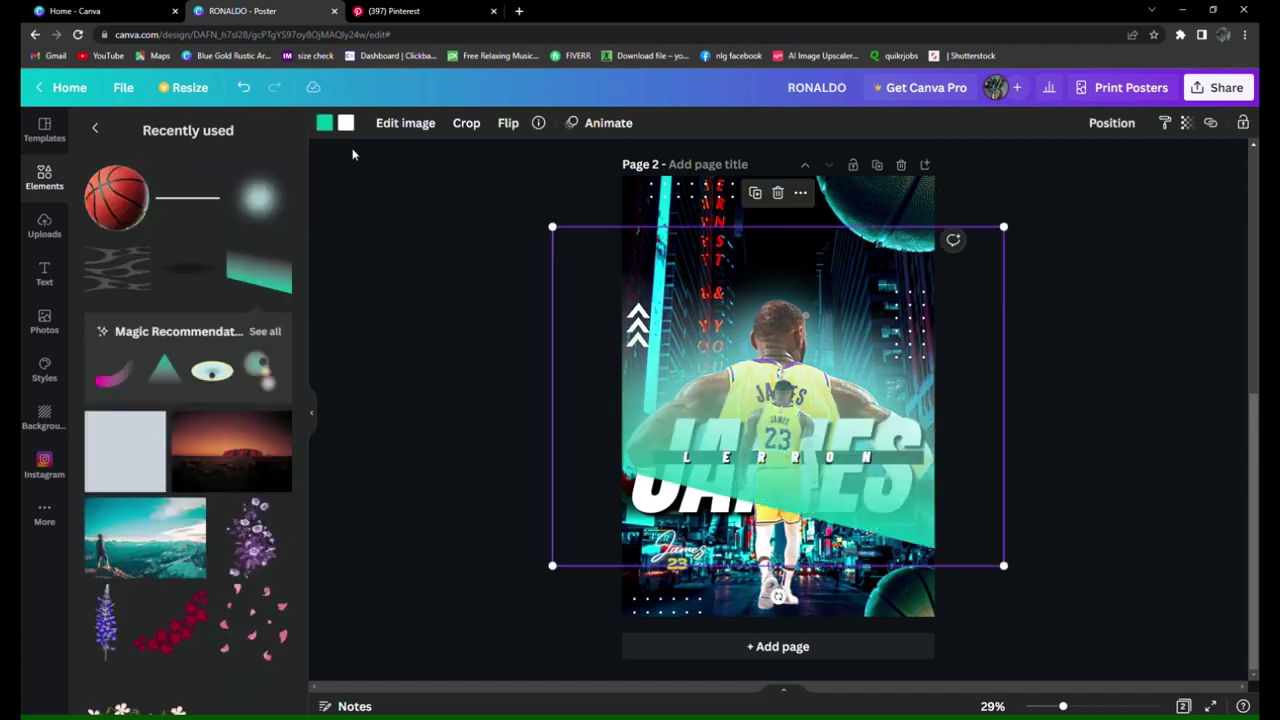
pyautogui.click(320, 121)
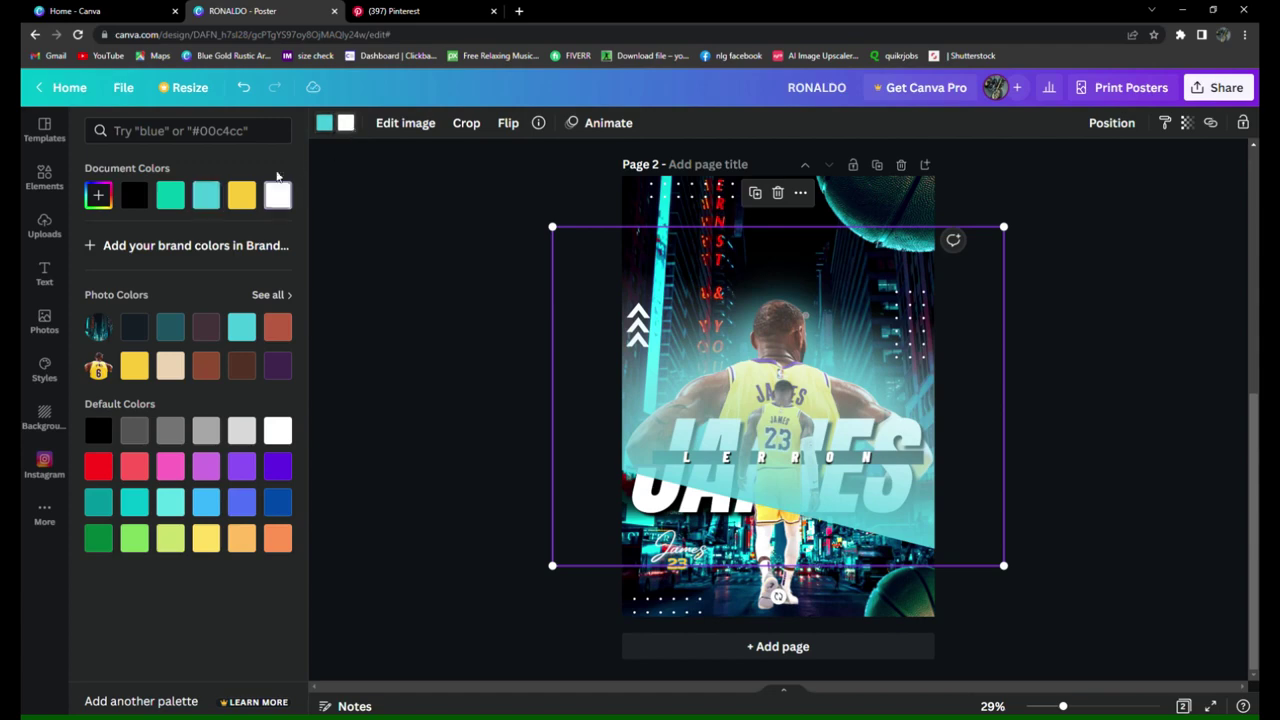
pyautogui.click(206, 195)
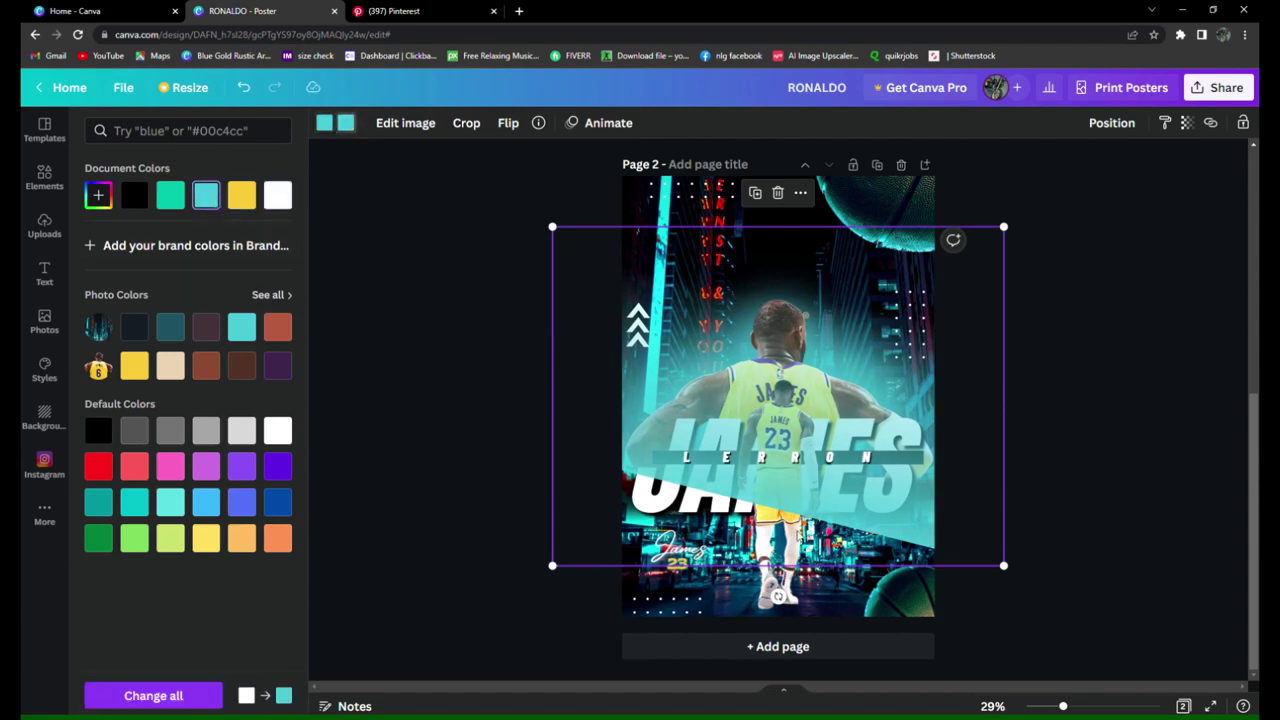
pyautogui.moveTo(953, 240); pyautogui.dragTo(967, 357)
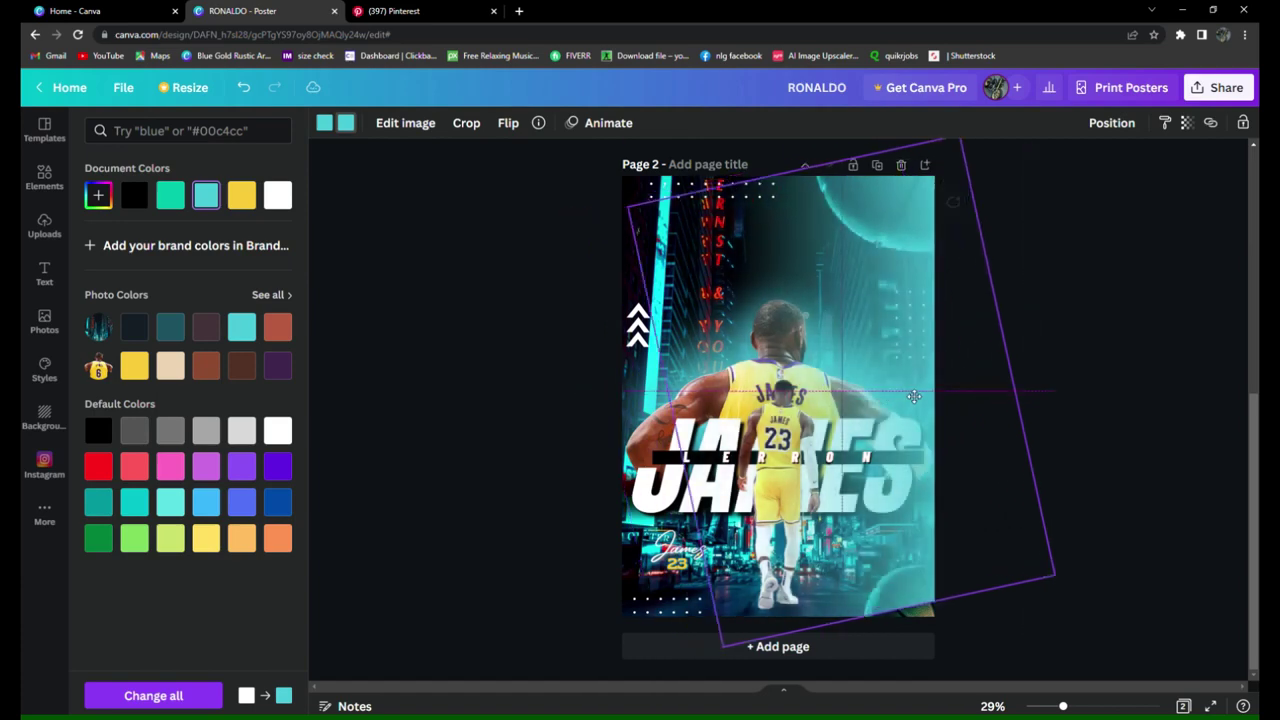
pyautogui.moveTo(837, 400); pyautogui.dragTo(958, 396)
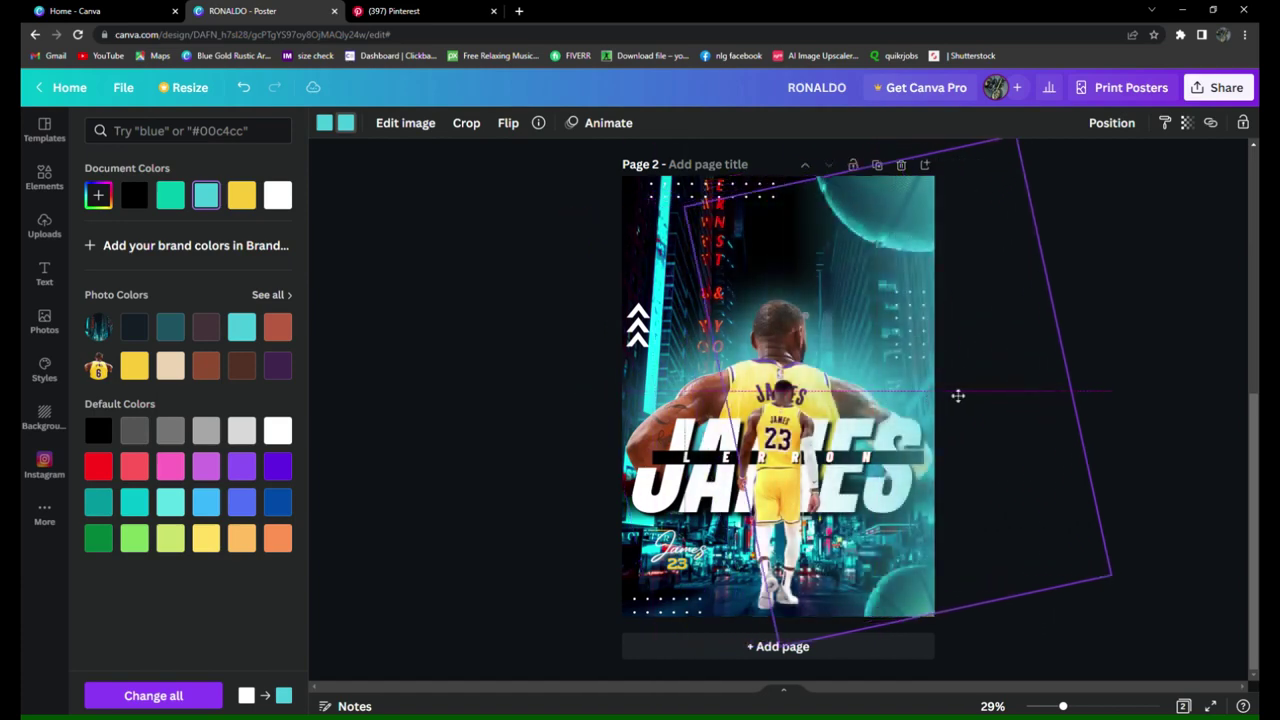
pyautogui.click(1112, 122)
pyautogui.click(1063, 164)
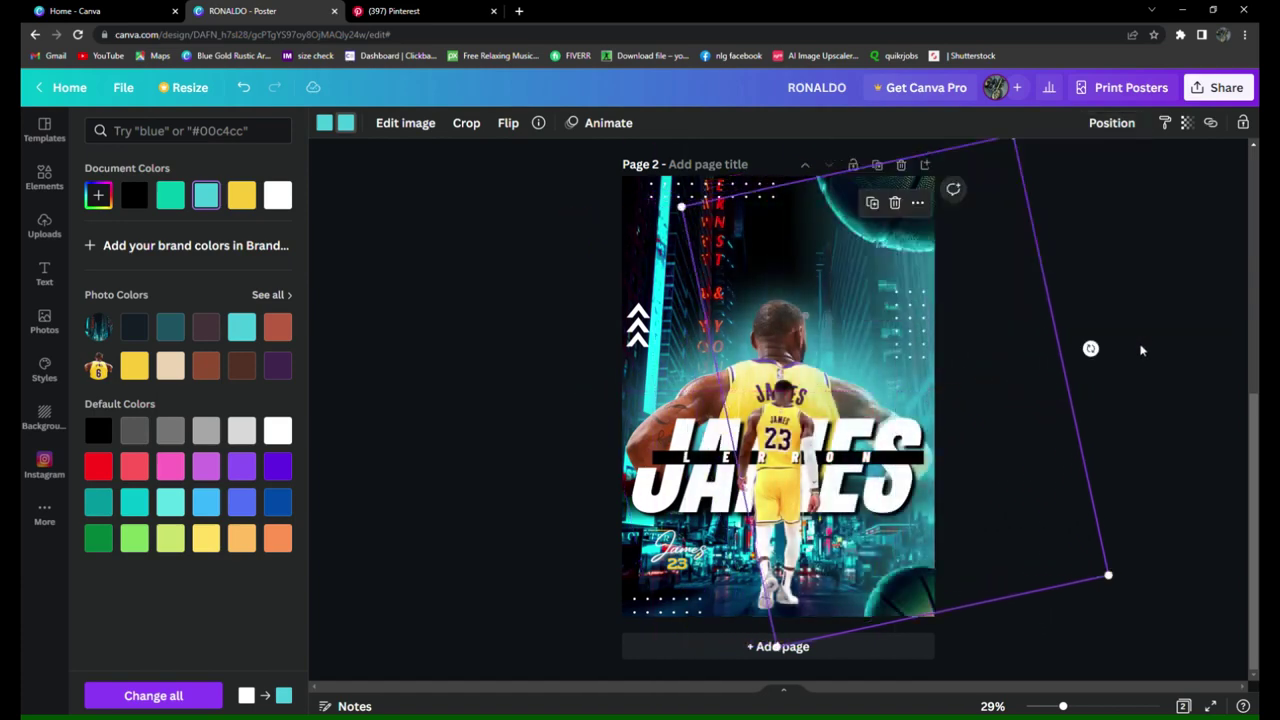
pyautogui.click(1110, 124)
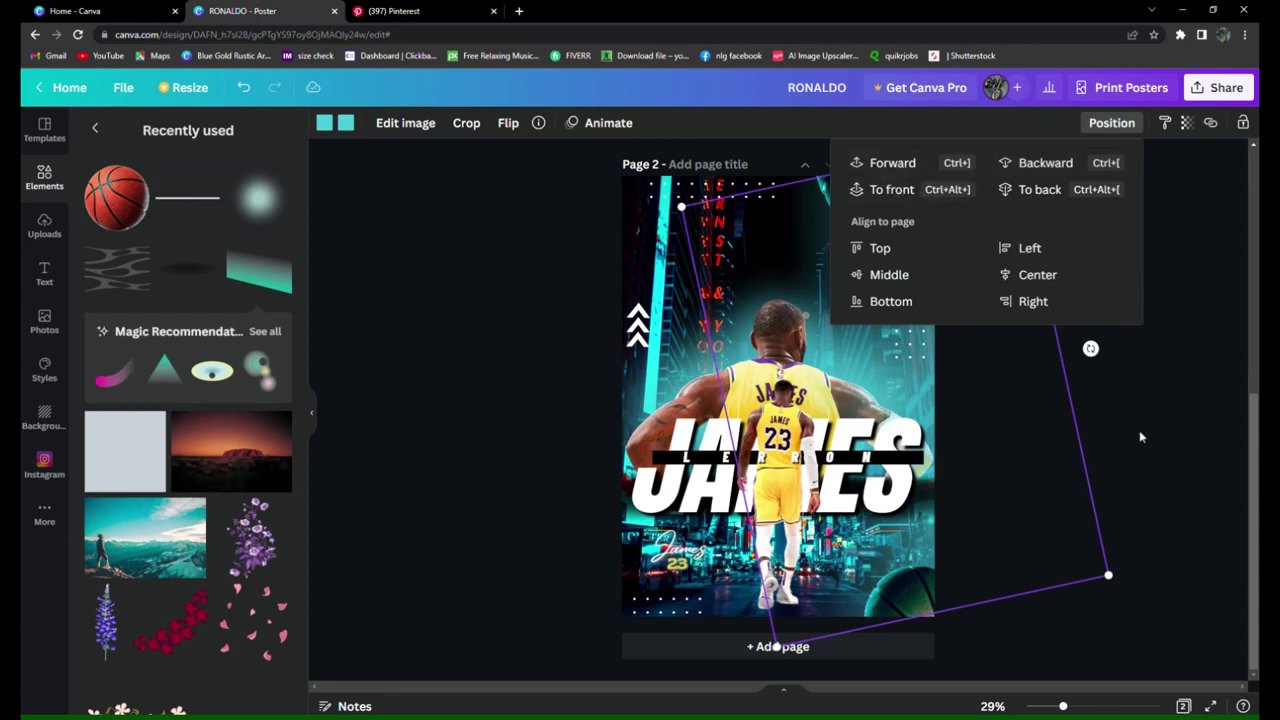
pyautogui.click(1034, 165)
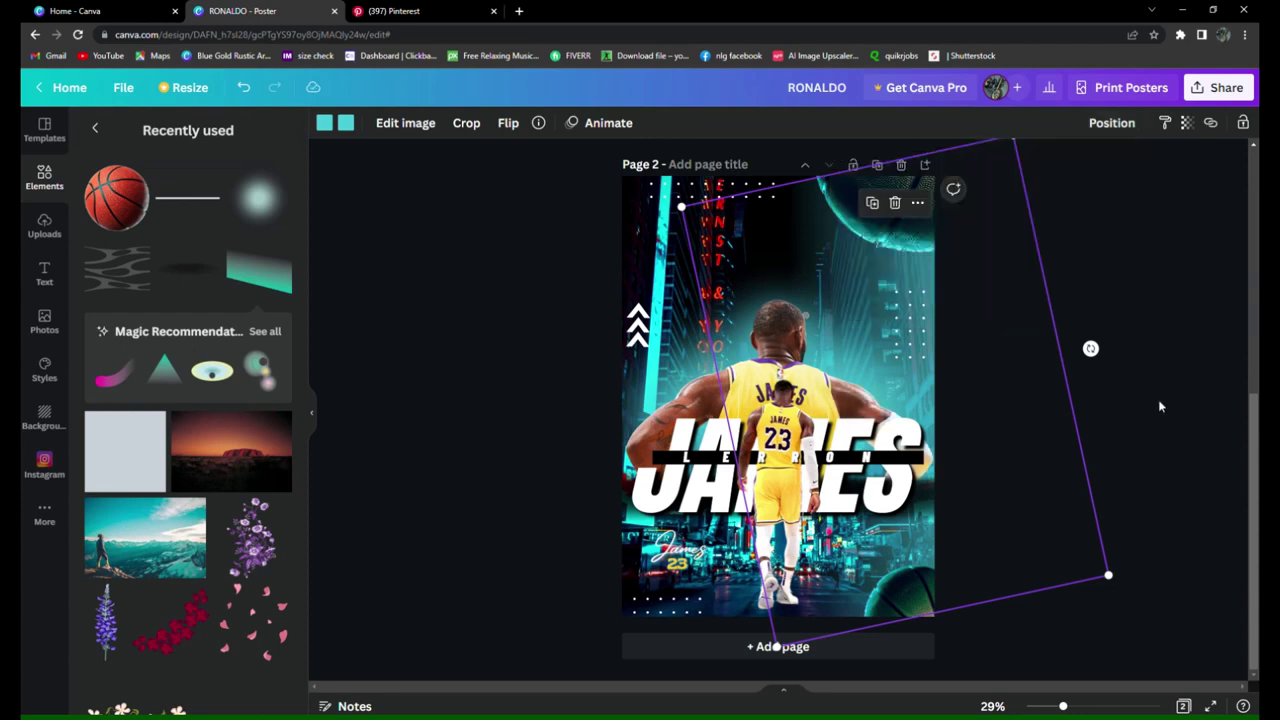
pyautogui.click(1160, 406)
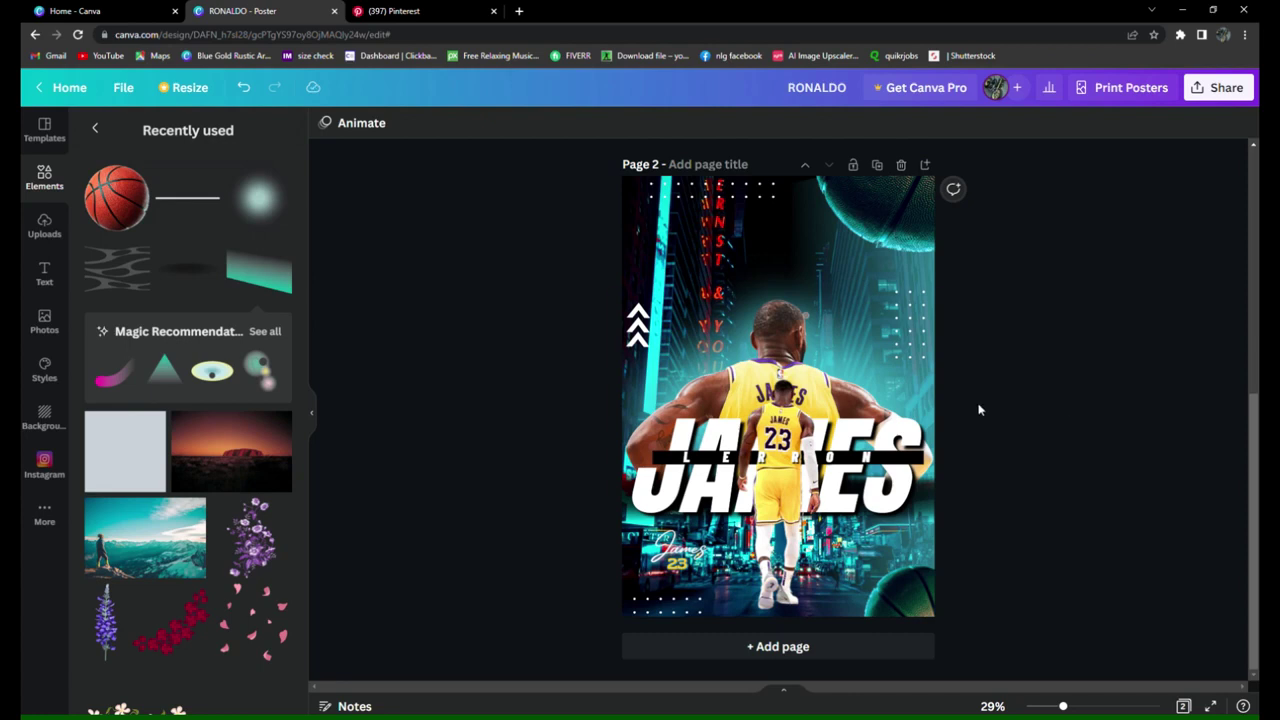
# - Add a second light-teal beam, slightly tilted, low behind JAMES at transparency 63
pyautogui.click(250, 282)
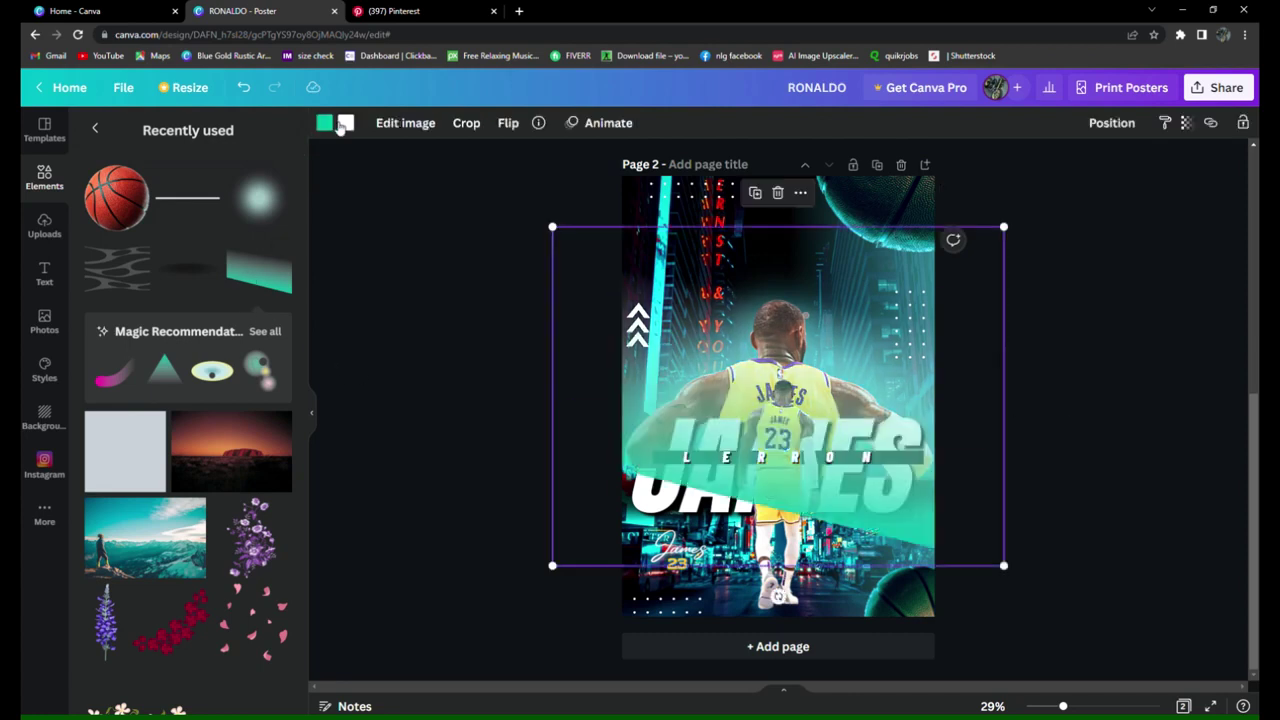
pyautogui.click(345, 123)
pyautogui.click(206, 195)
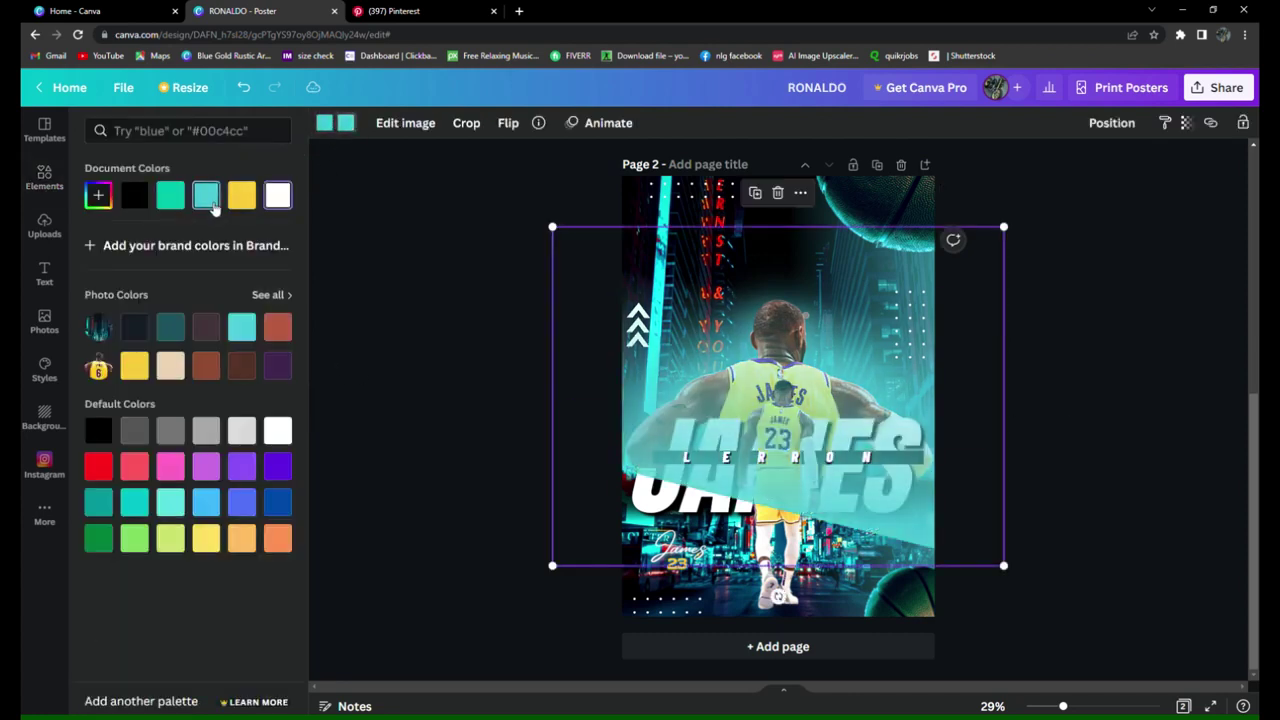
pyautogui.moveTo(778, 597); pyautogui.dragTo(818, 609)
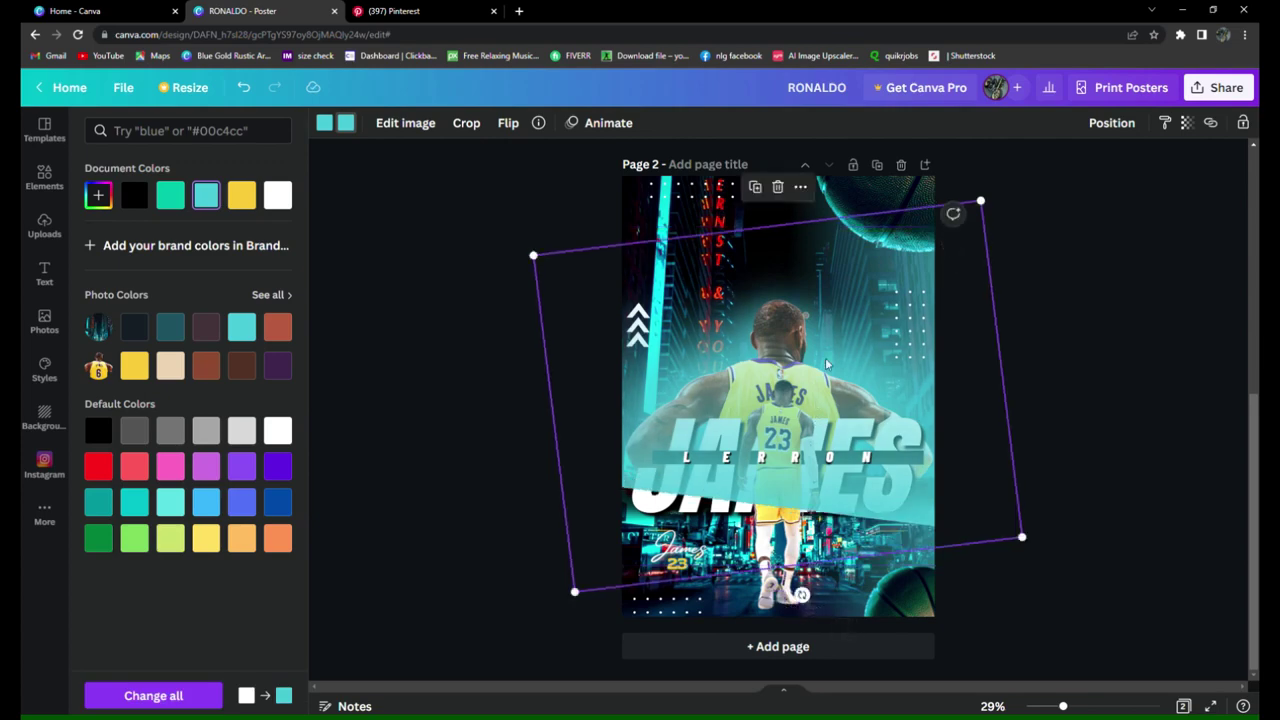
pyautogui.moveTo(829, 365); pyautogui.dragTo(825, 595)
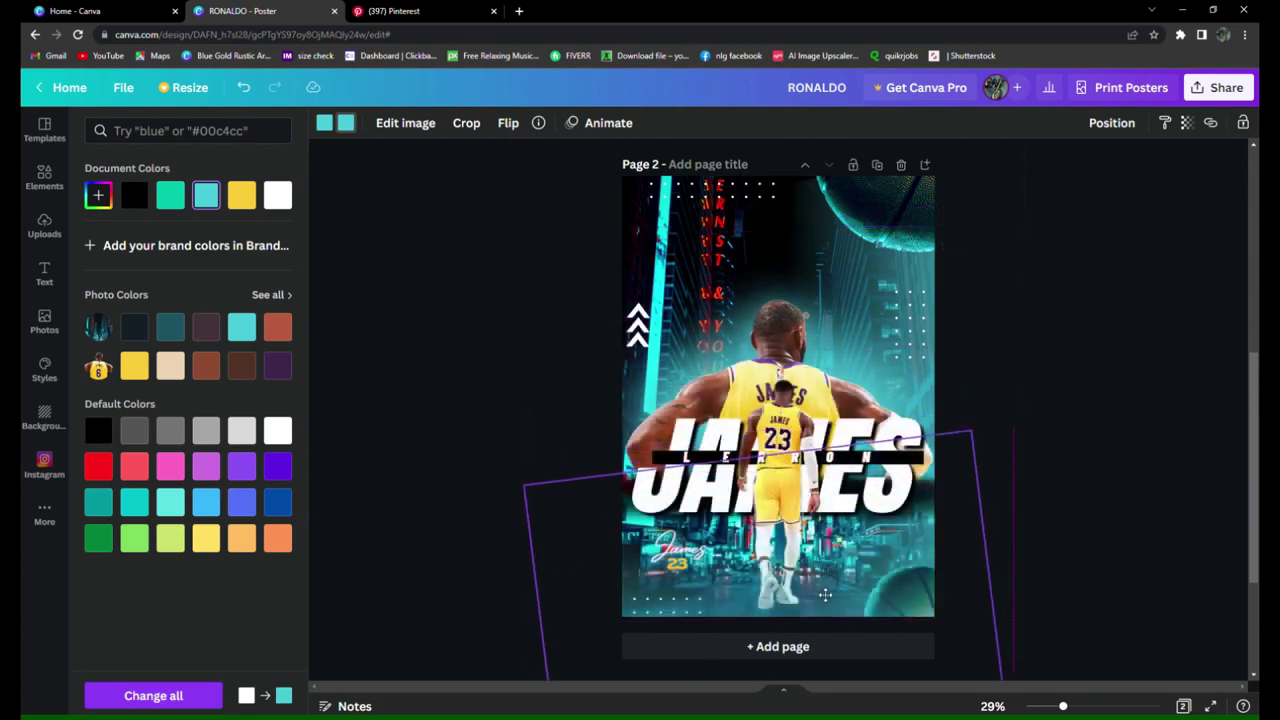
pyautogui.click(1186, 124)
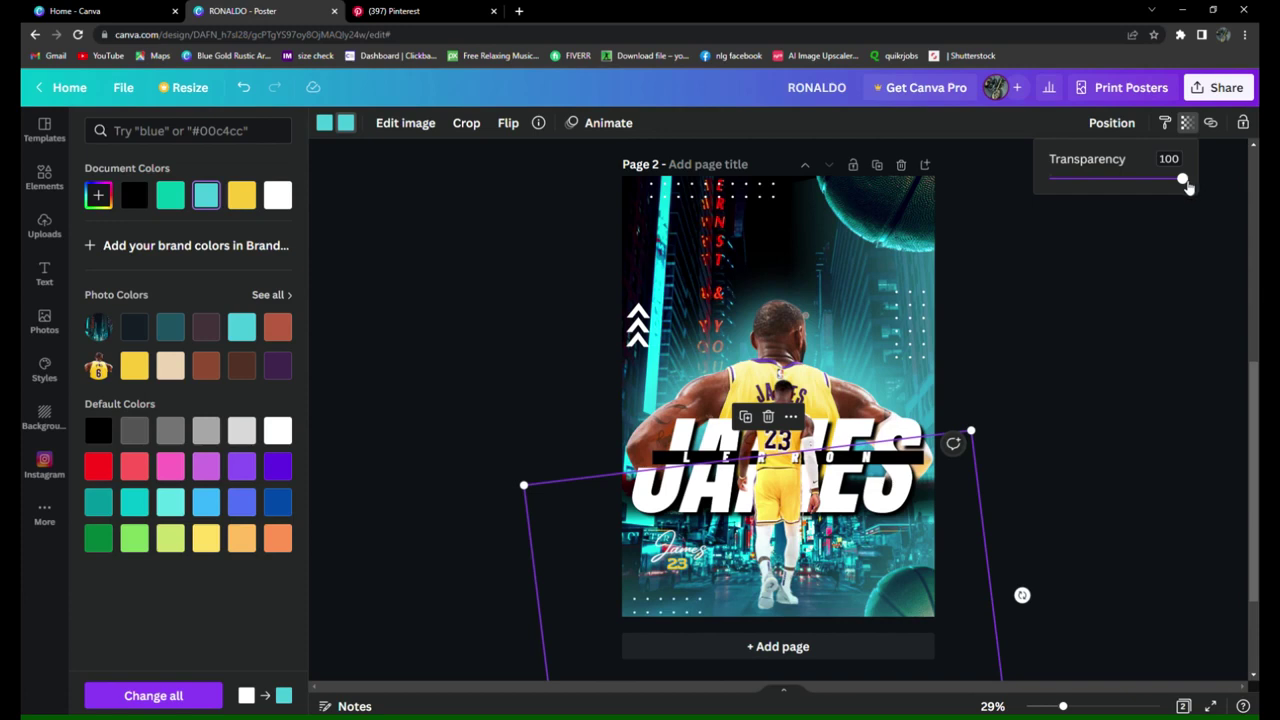
pyautogui.moveTo(1183, 180); pyautogui.dragTo(1136, 184)
pyautogui.click(1158, 400)
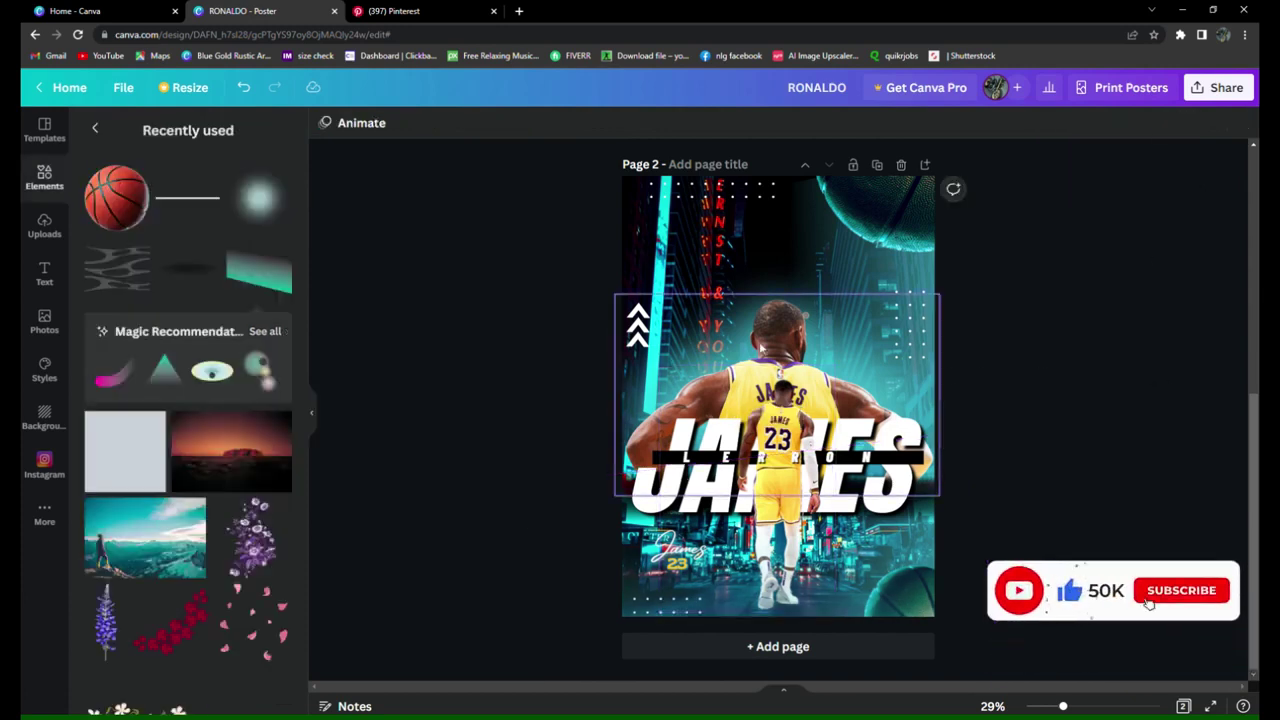
# - Turn the large player photo into a black silhouette using a black Duotone
pyautogui.rightClick(766, 325)
pyautogui.click(805, 337)
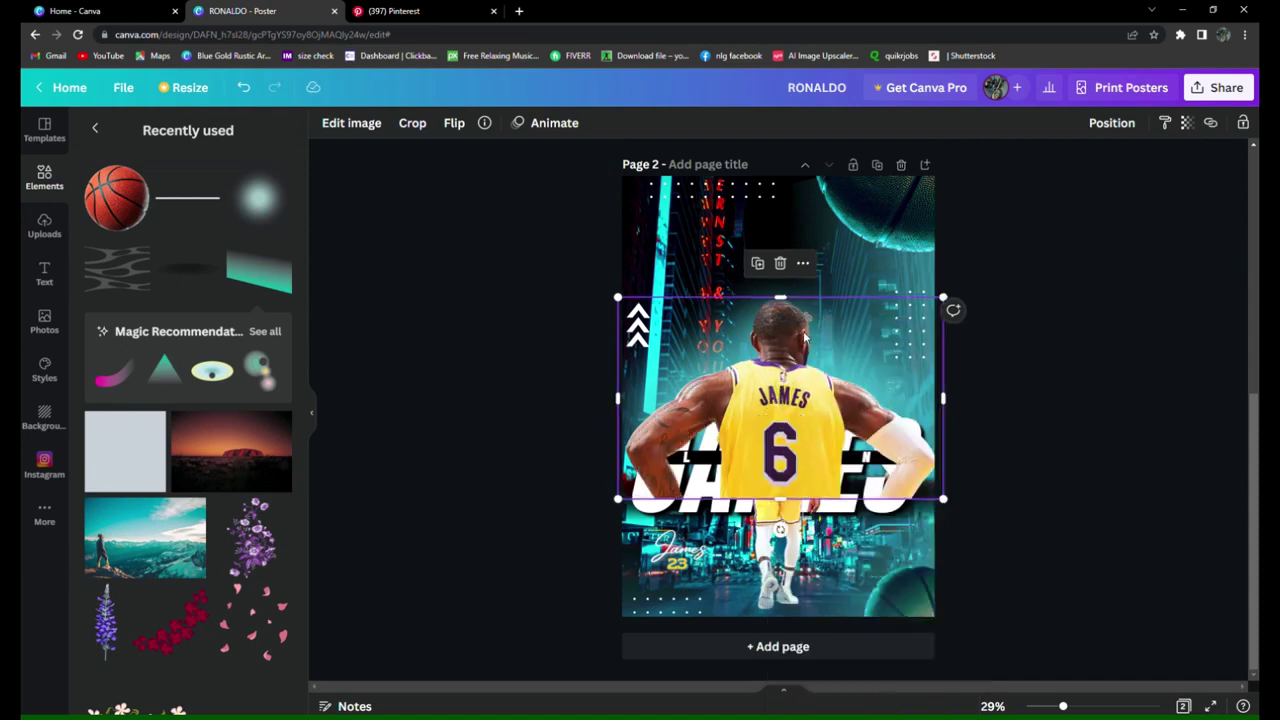
pyautogui.click(364, 131)
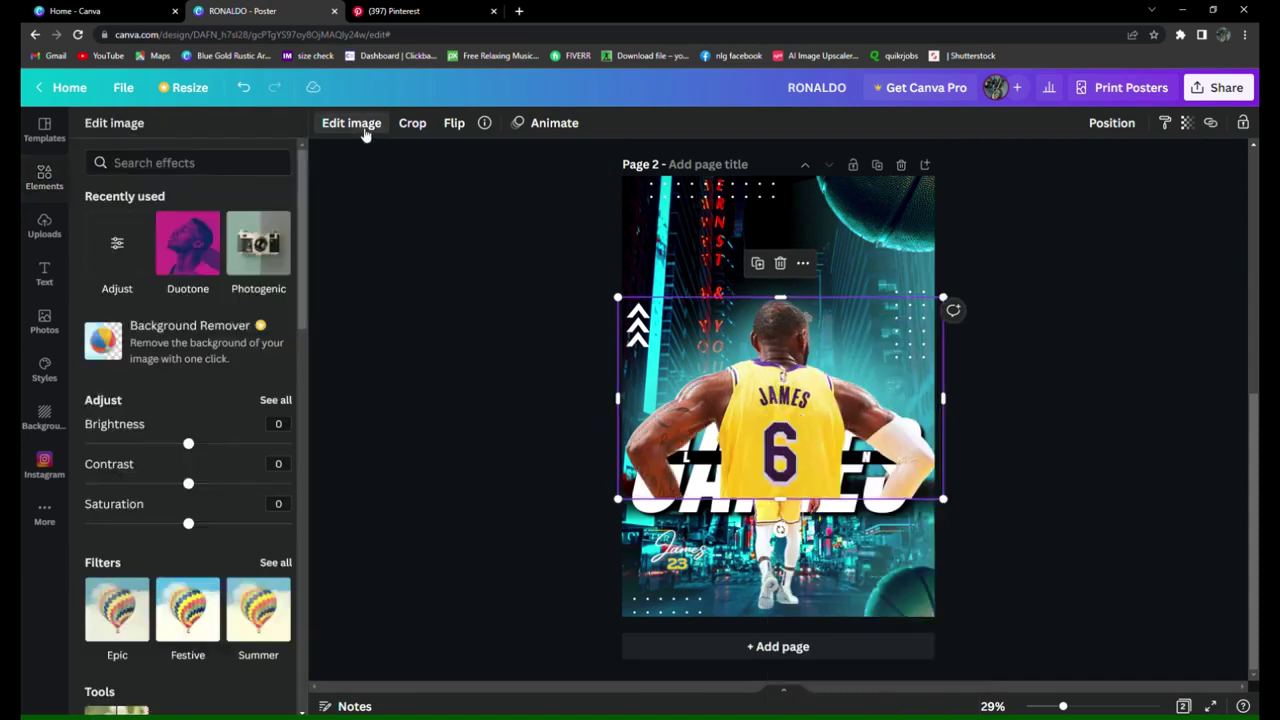
pyautogui.click(276, 400)
pyautogui.click(98, 118)
pyautogui.scroll(-5, 294, 395)
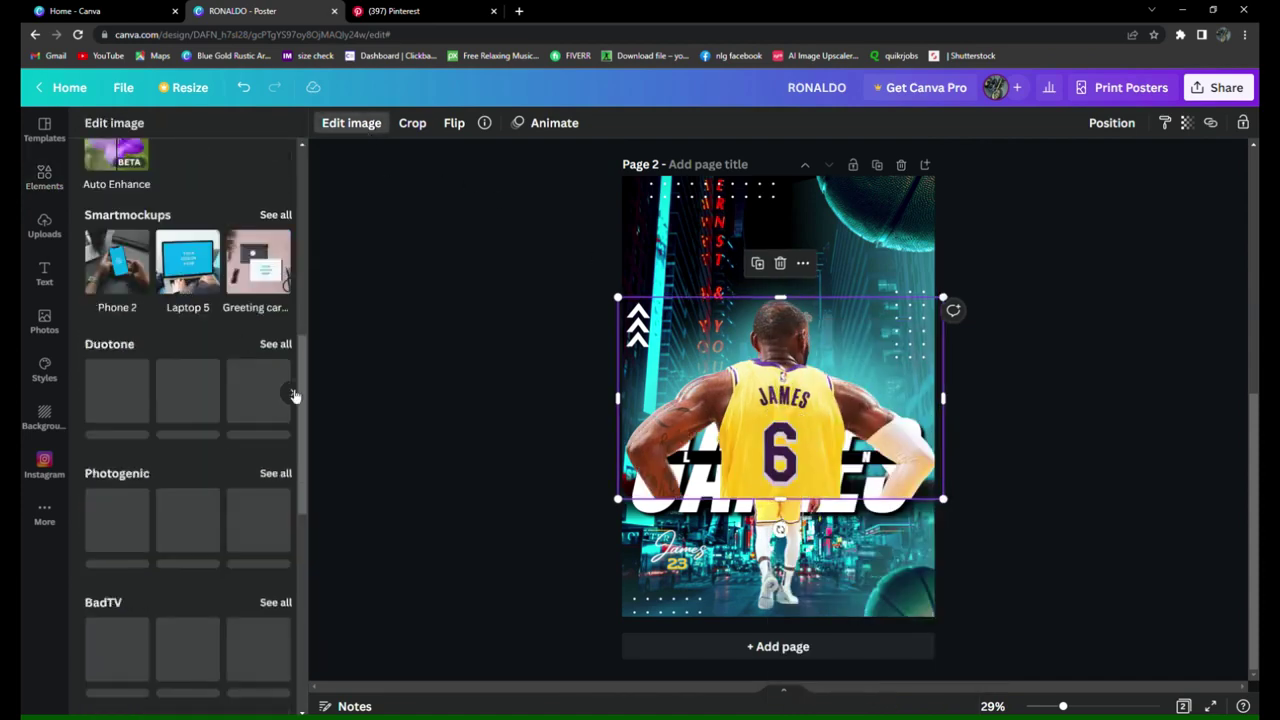
pyautogui.click(275, 344)
pyautogui.scroll(-2, 242, 330)
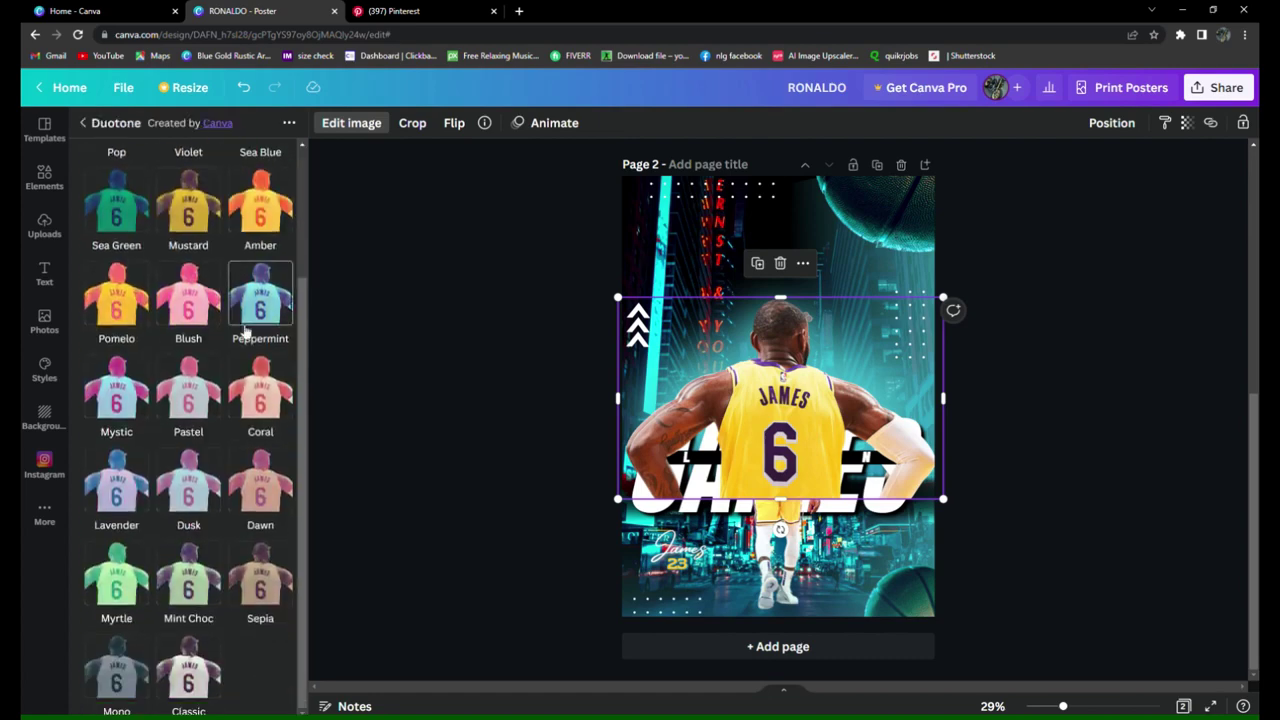
pyautogui.scroll(2, 251, 334)
pyautogui.click(252, 195)
pyautogui.click(278, 208)
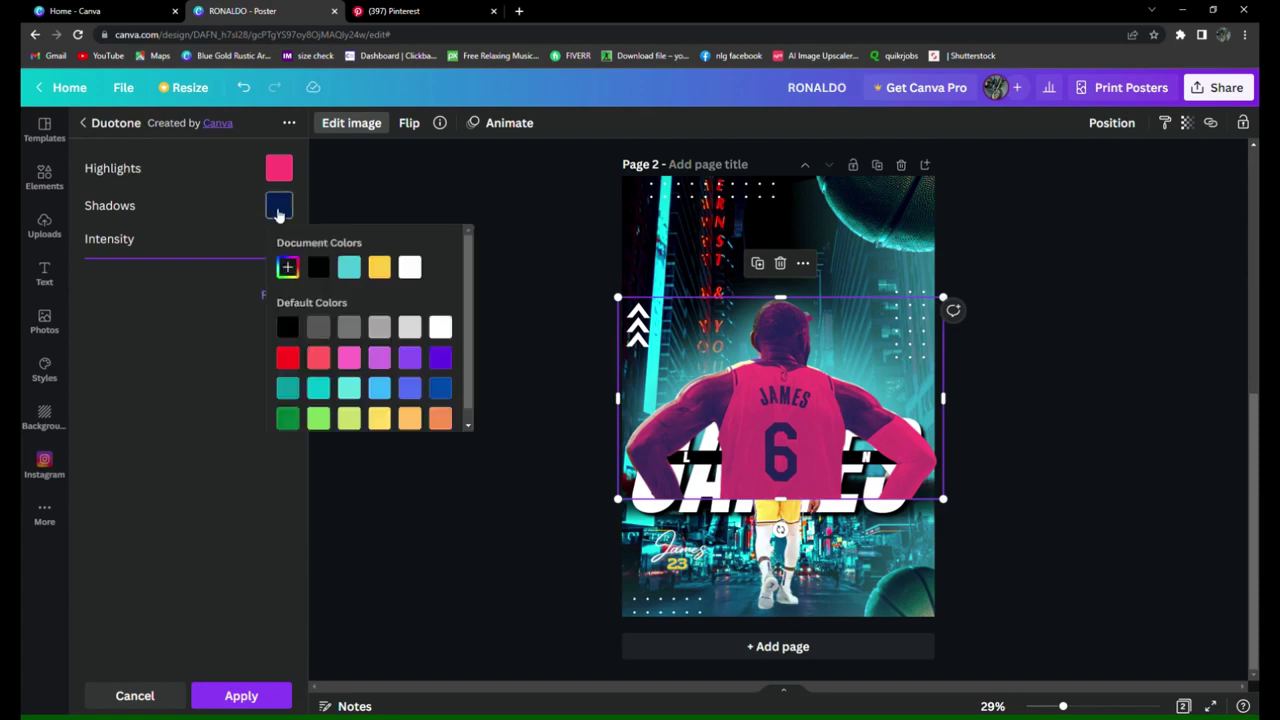
pyautogui.click(280, 178)
pyautogui.click(320, 231)
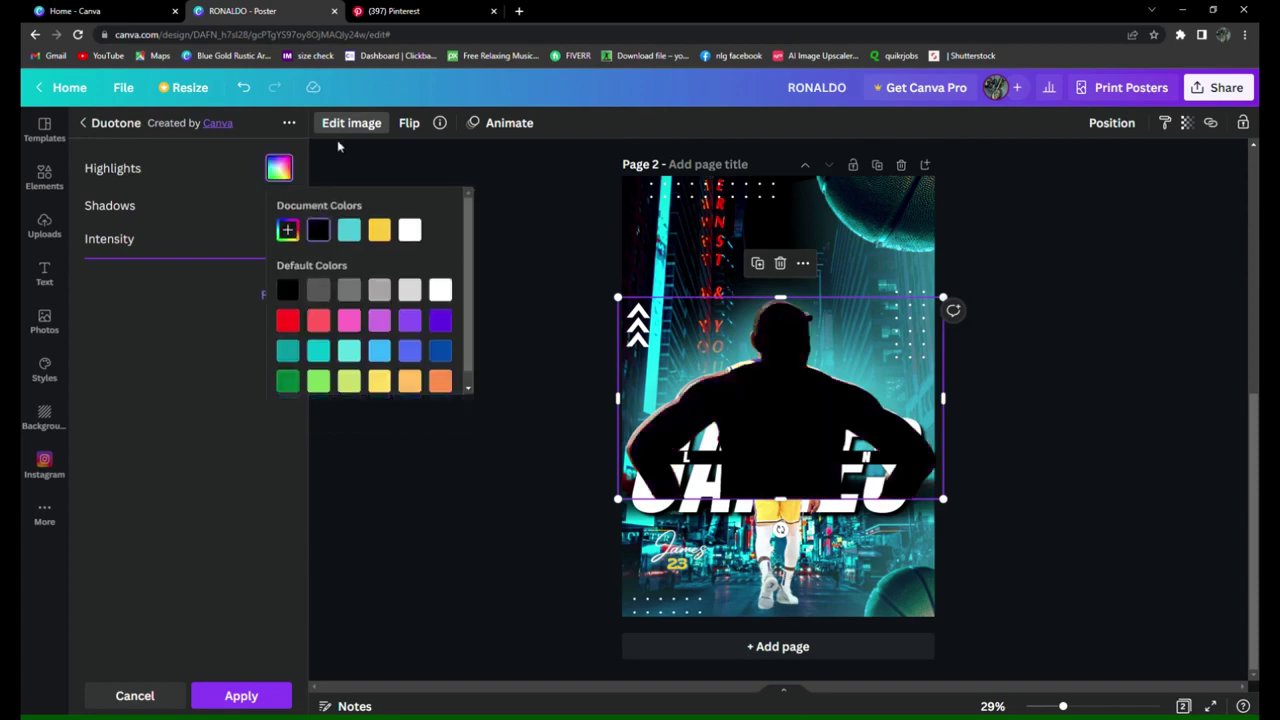
pyautogui.click(350, 124)
# - Blur the silhouette to 47 and send it two layers back behind the player
pyautogui.scroll(5, 259, 344)
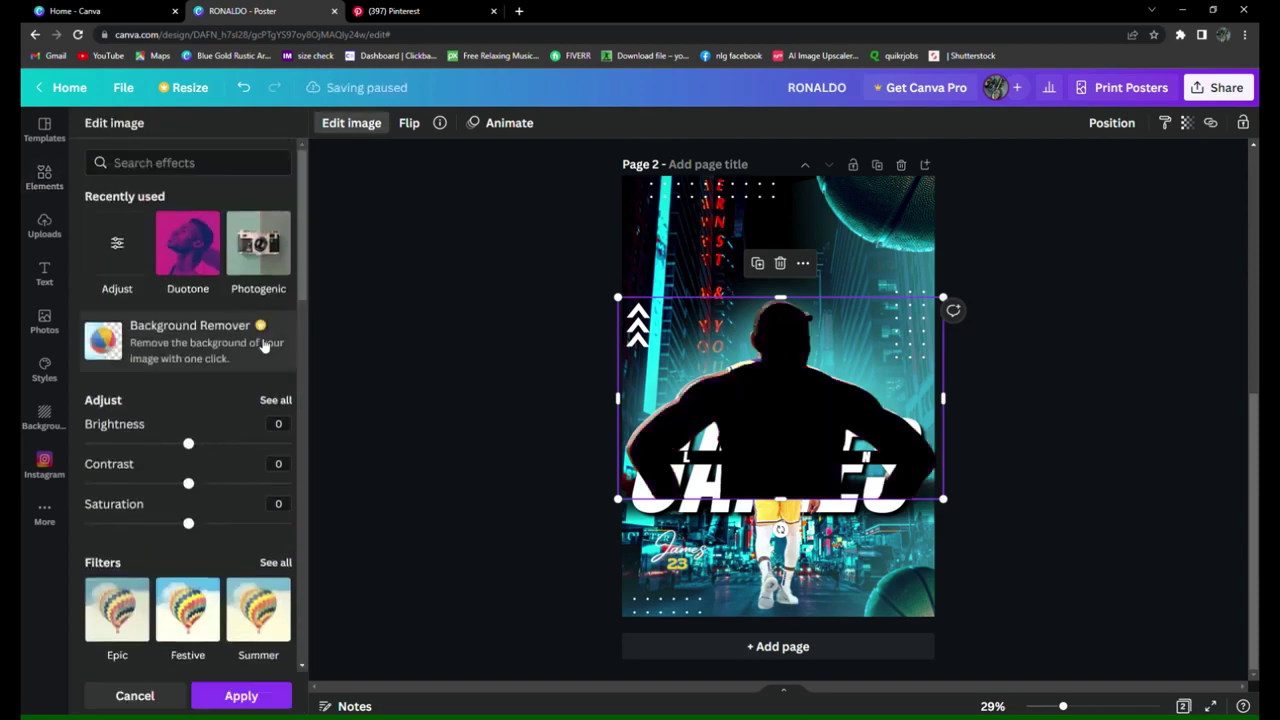
pyautogui.click(282, 401)
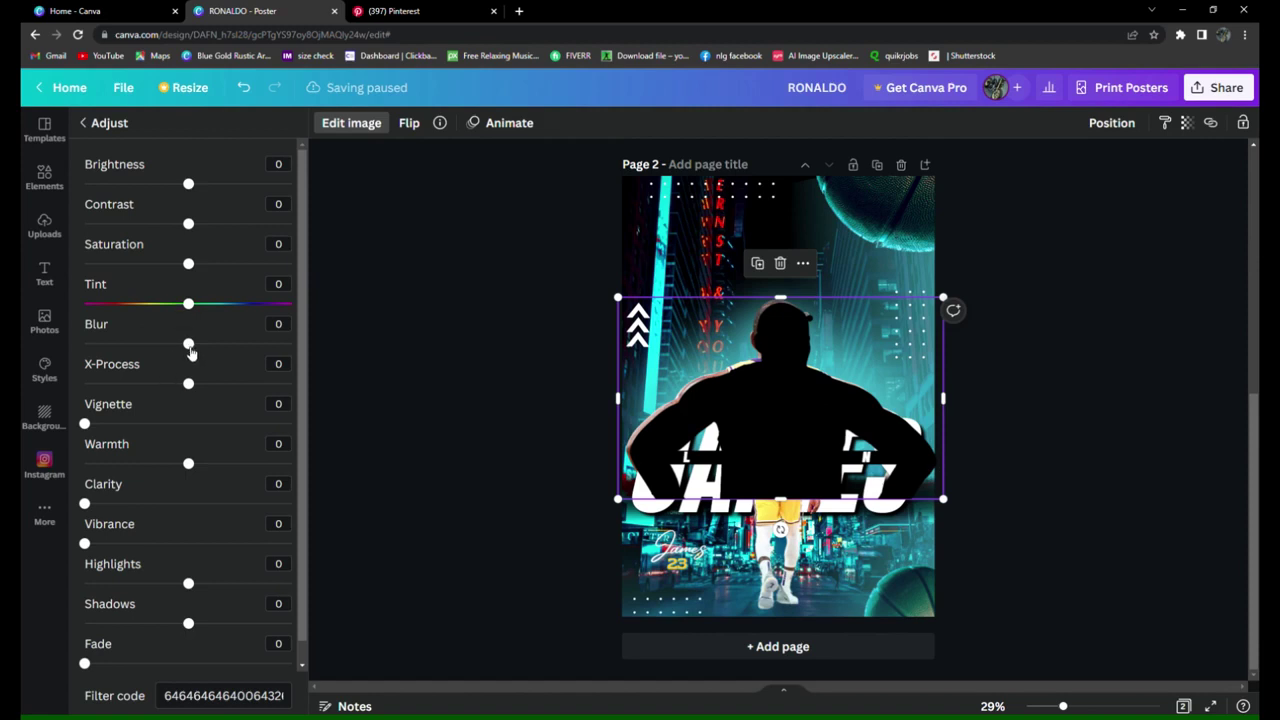
pyautogui.moveTo(189, 344); pyautogui.dragTo(237, 344)
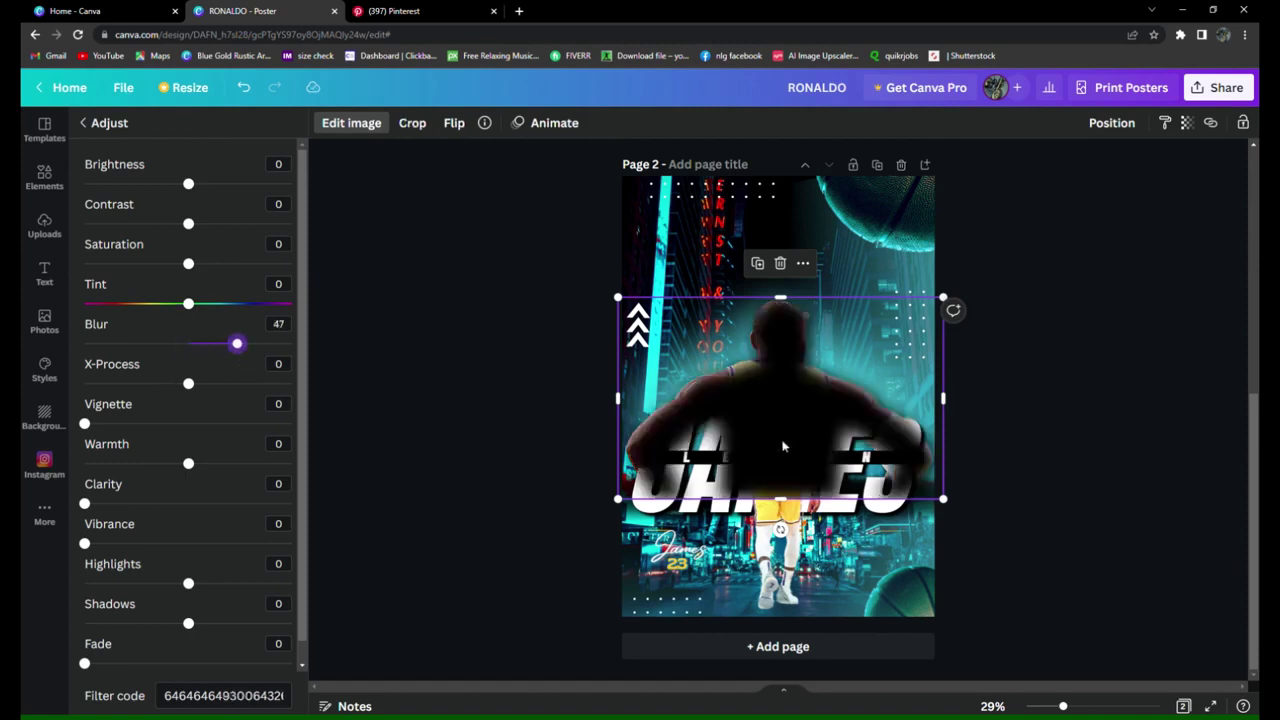
pyautogui.moveTo(786, 440); pyautogui.dragTo(789, 438)
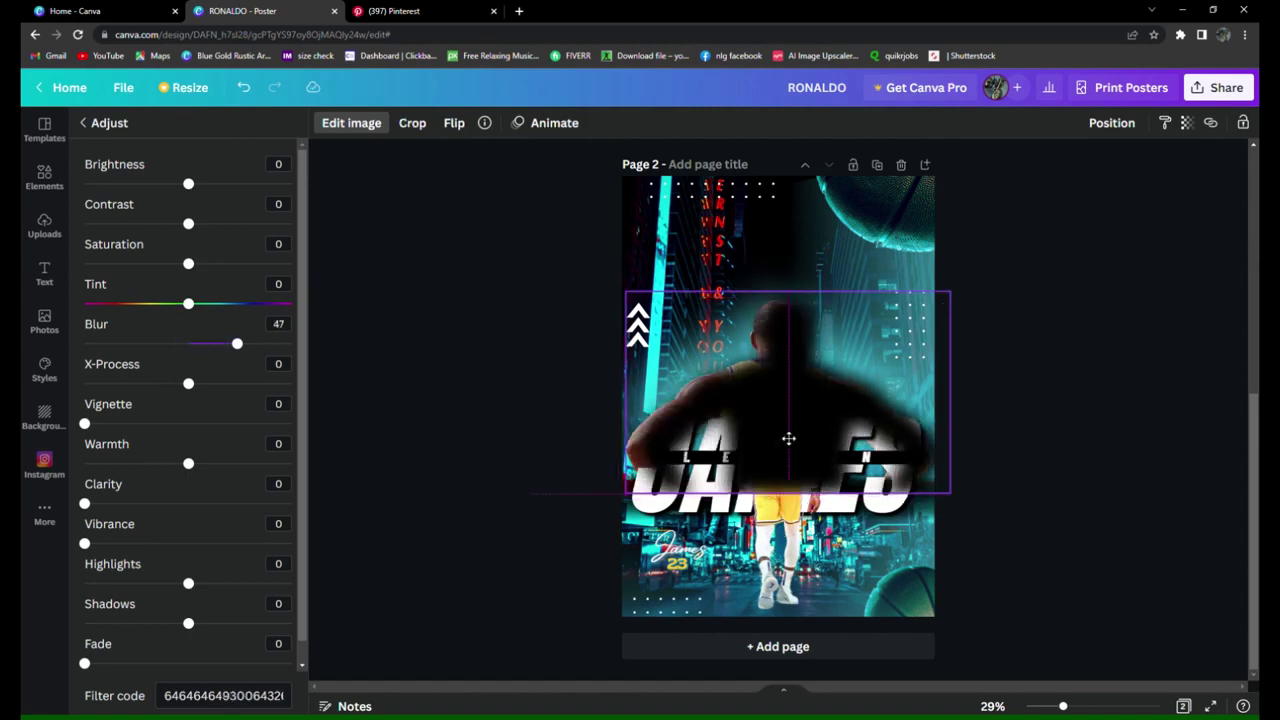
pyautogui.click(1112, 122)
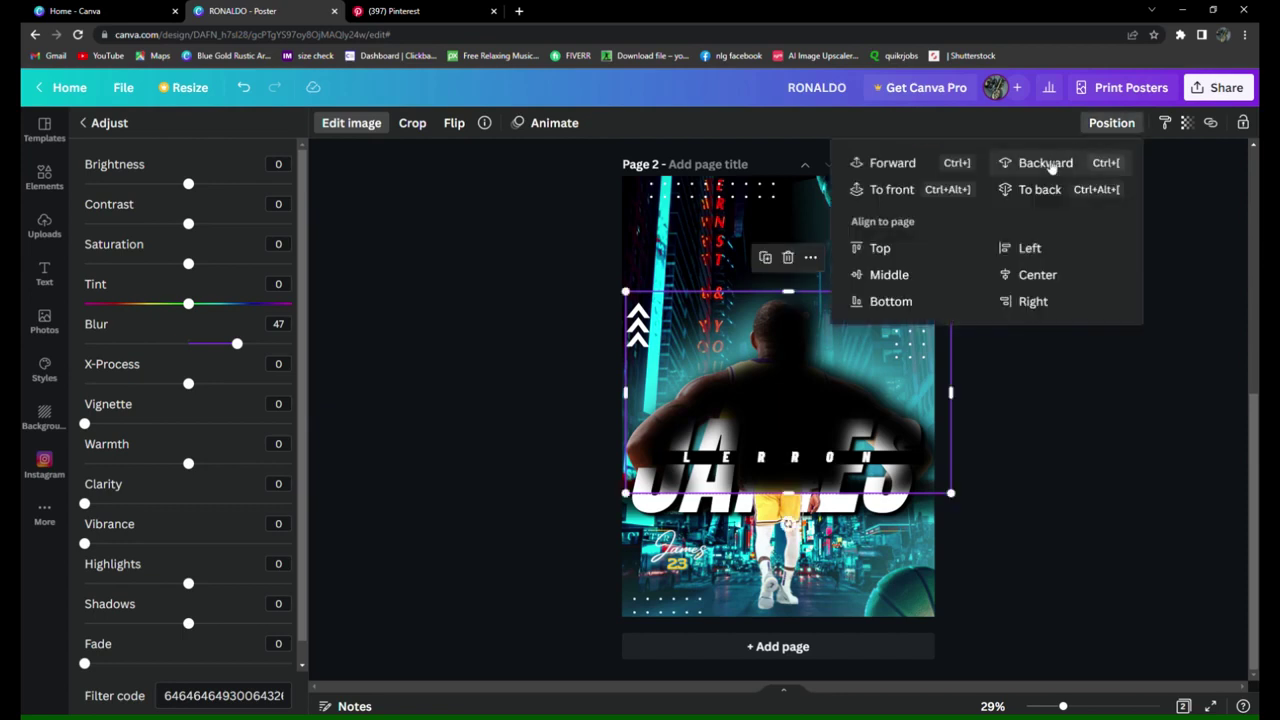
pyautogui.click(1045, 163)
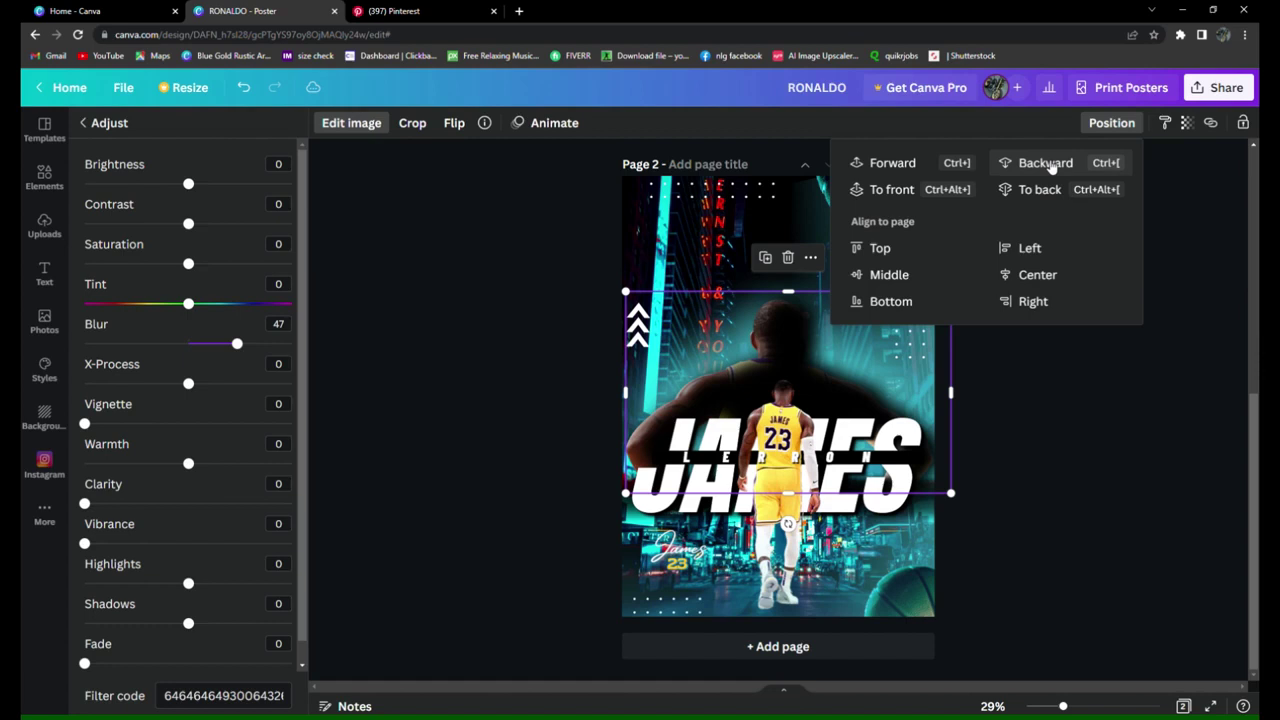
pyautogui.click(1045, 163)
pyautogui.click(1115, 509)
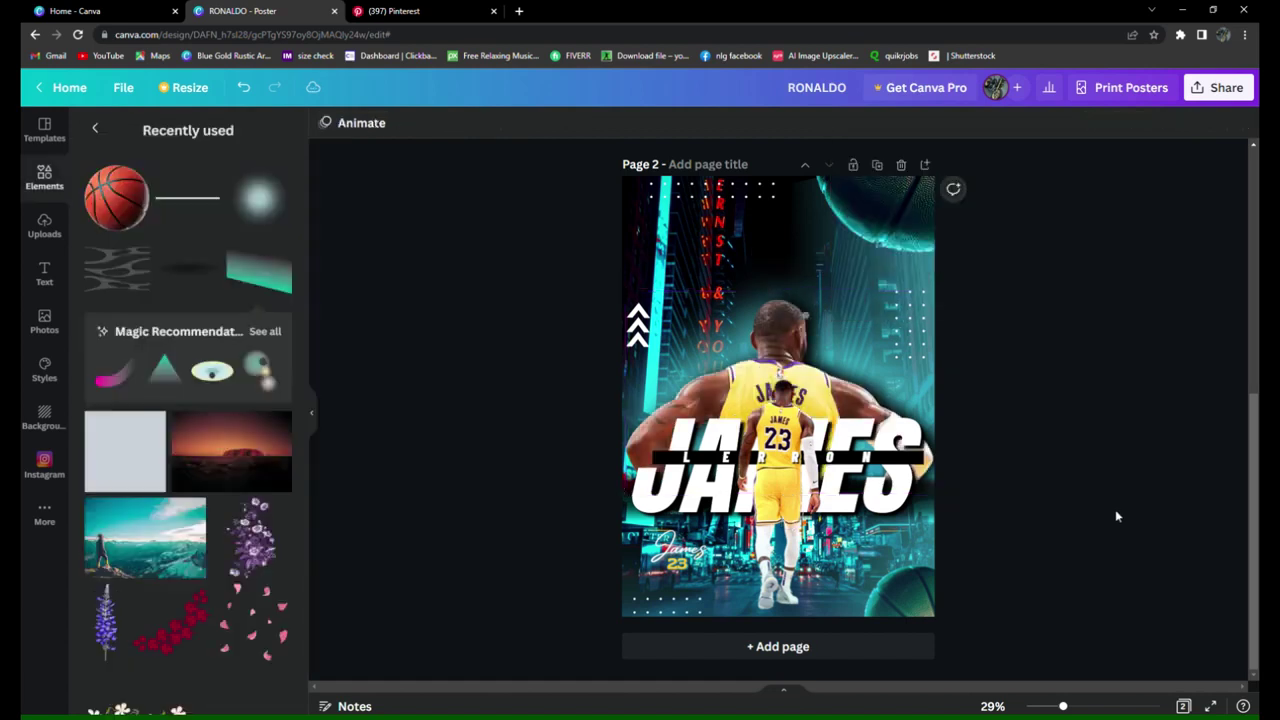
# - Duplicate the small player image and make it a black silhouette with black Duotone highlights and shadows
pyautogui.rightClick(784, 326)
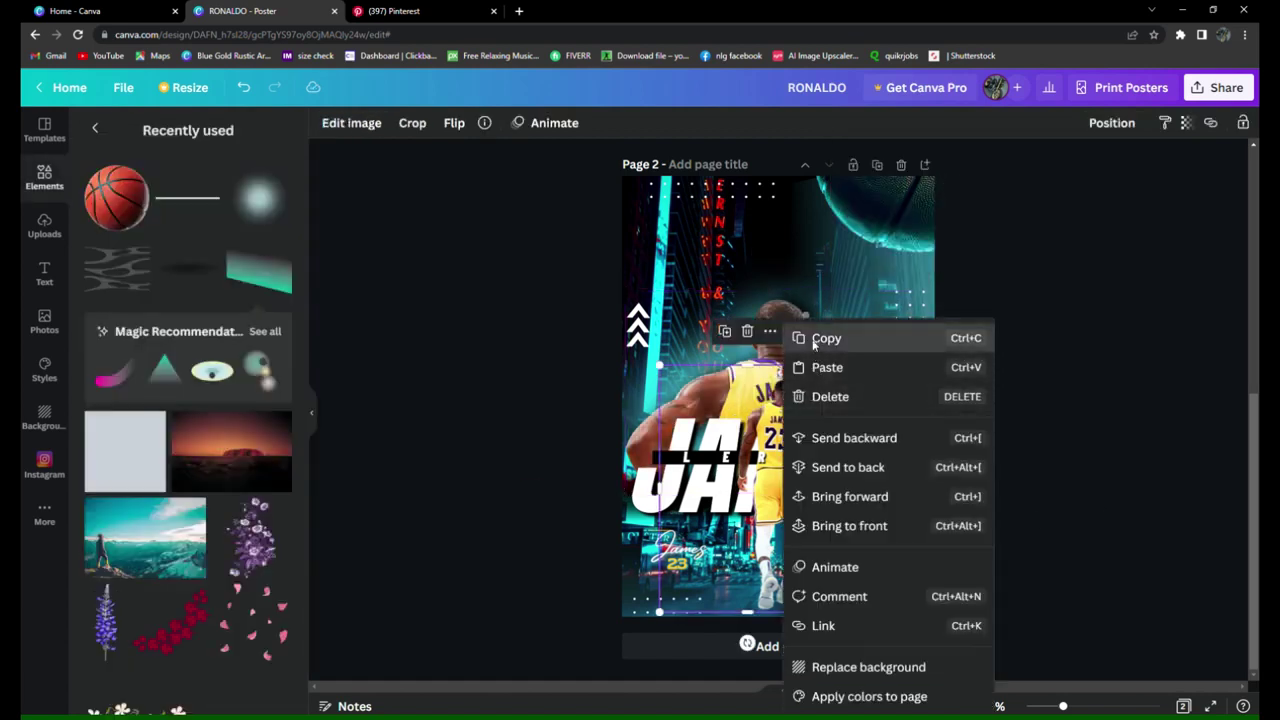
pyautogui.click(813, 339)
pyautogui.hotkey('ctrl', 'v')
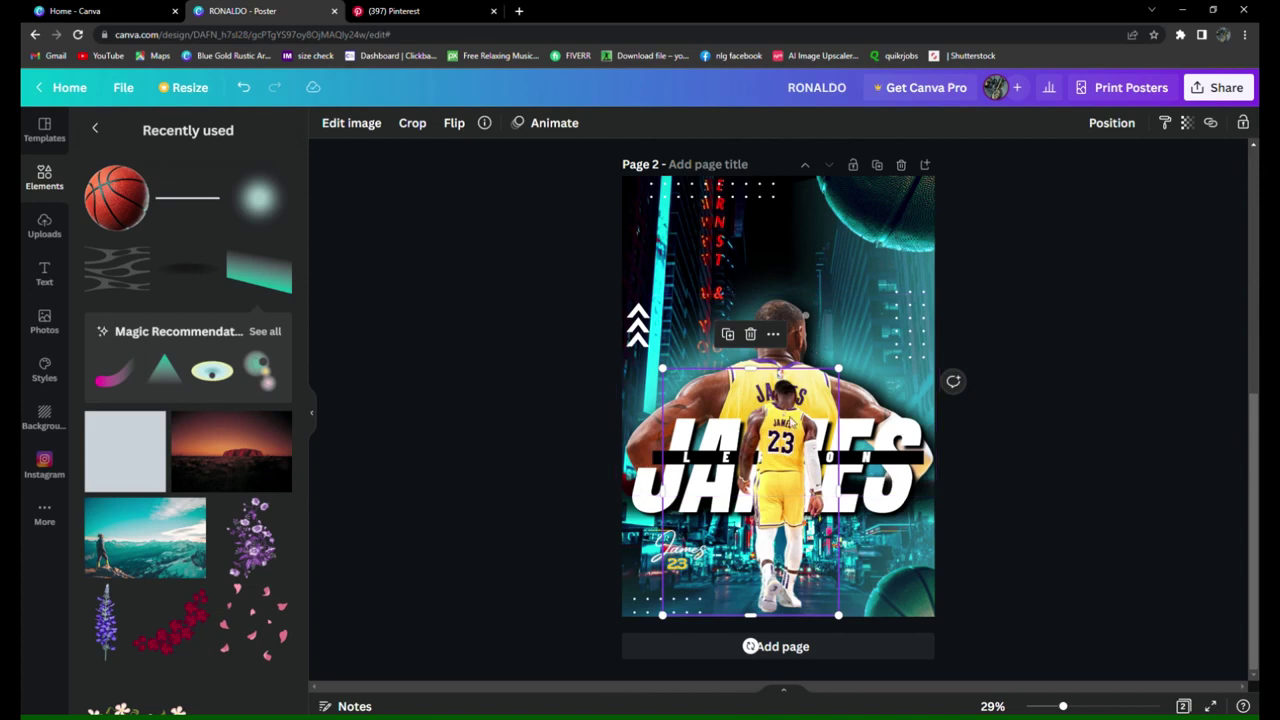
pyautogui.press('Escape')
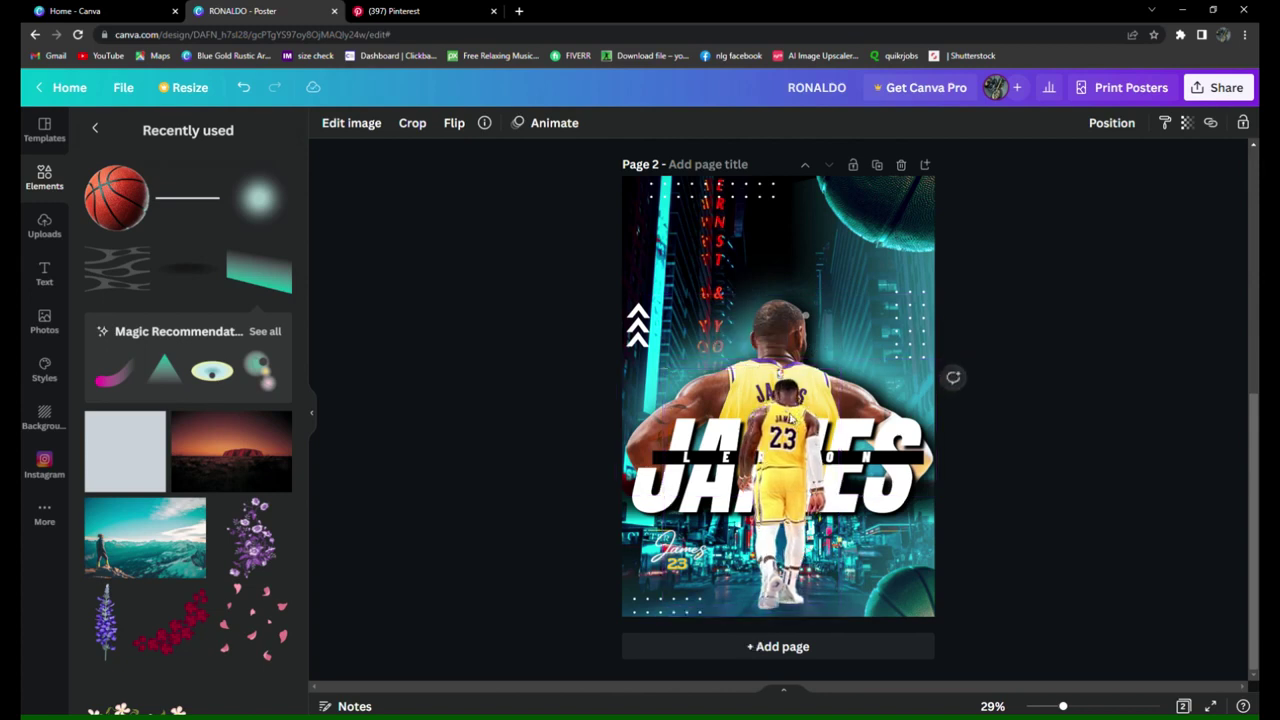
pyautogui.click(355, 124)
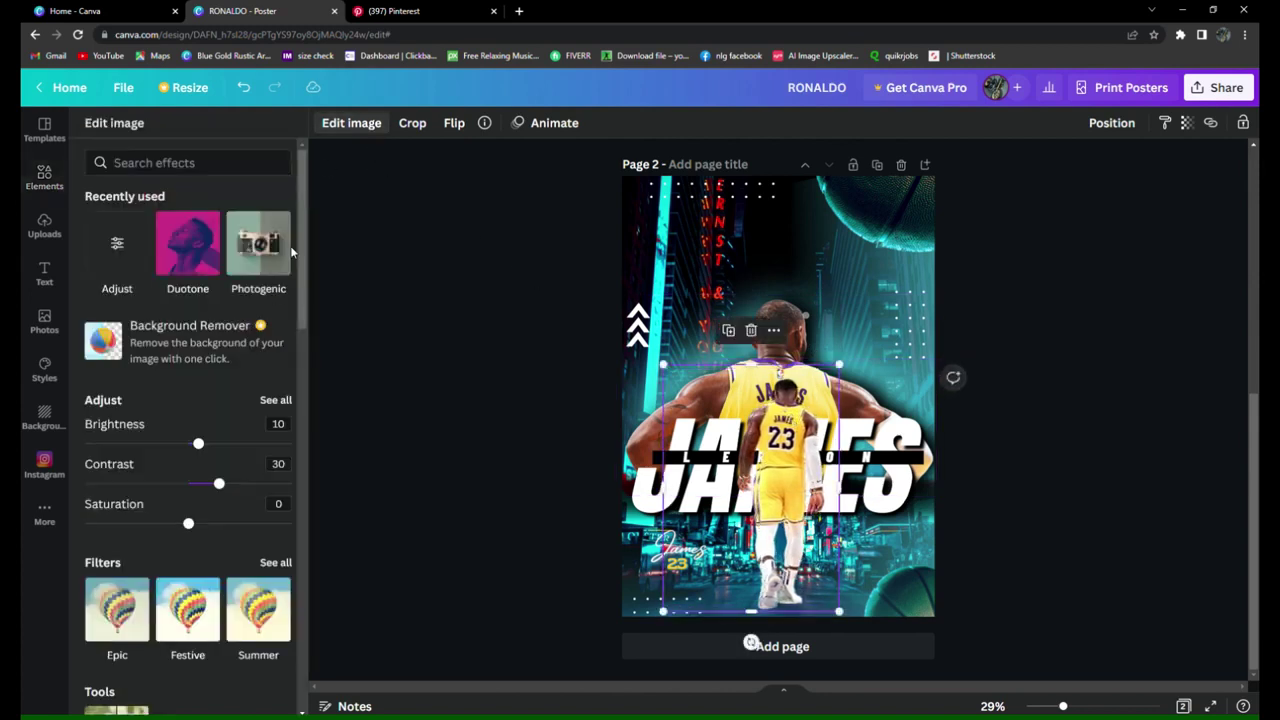
pyautogui.scroll(-3, 256, 434)
pyautogui.scroll(-3, 256, 434)
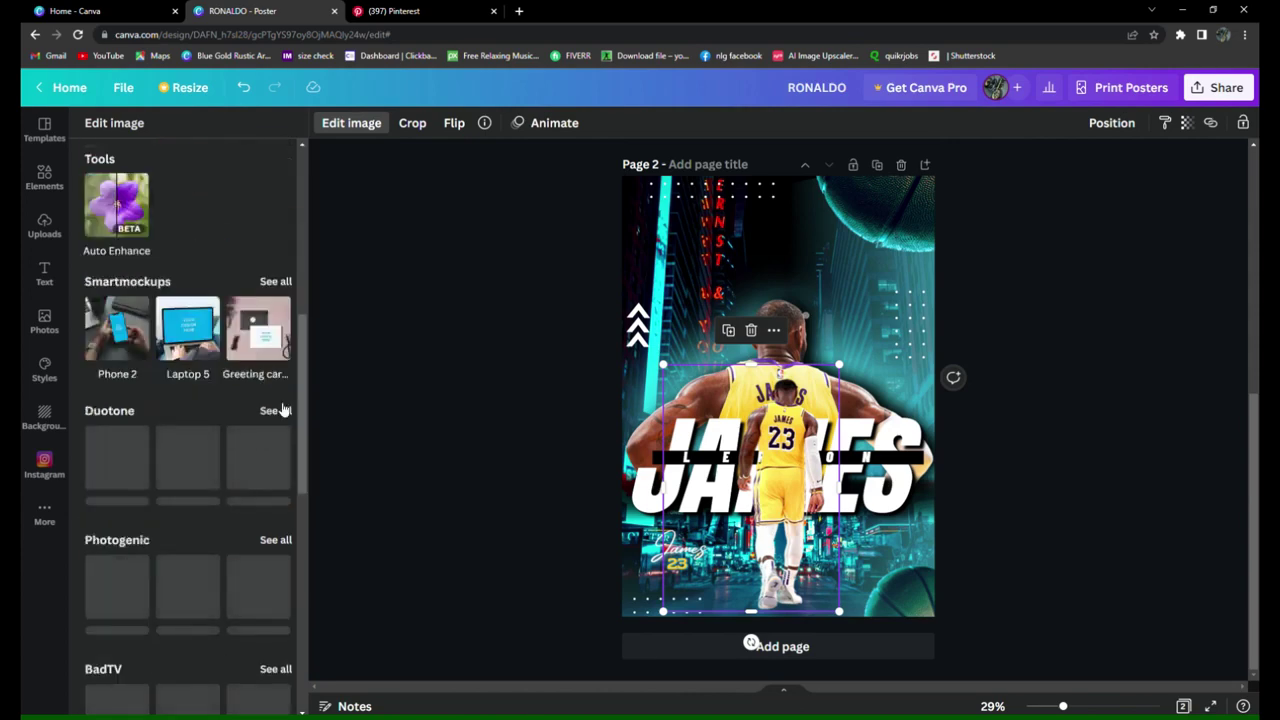
pyautogui.click(275, 410)
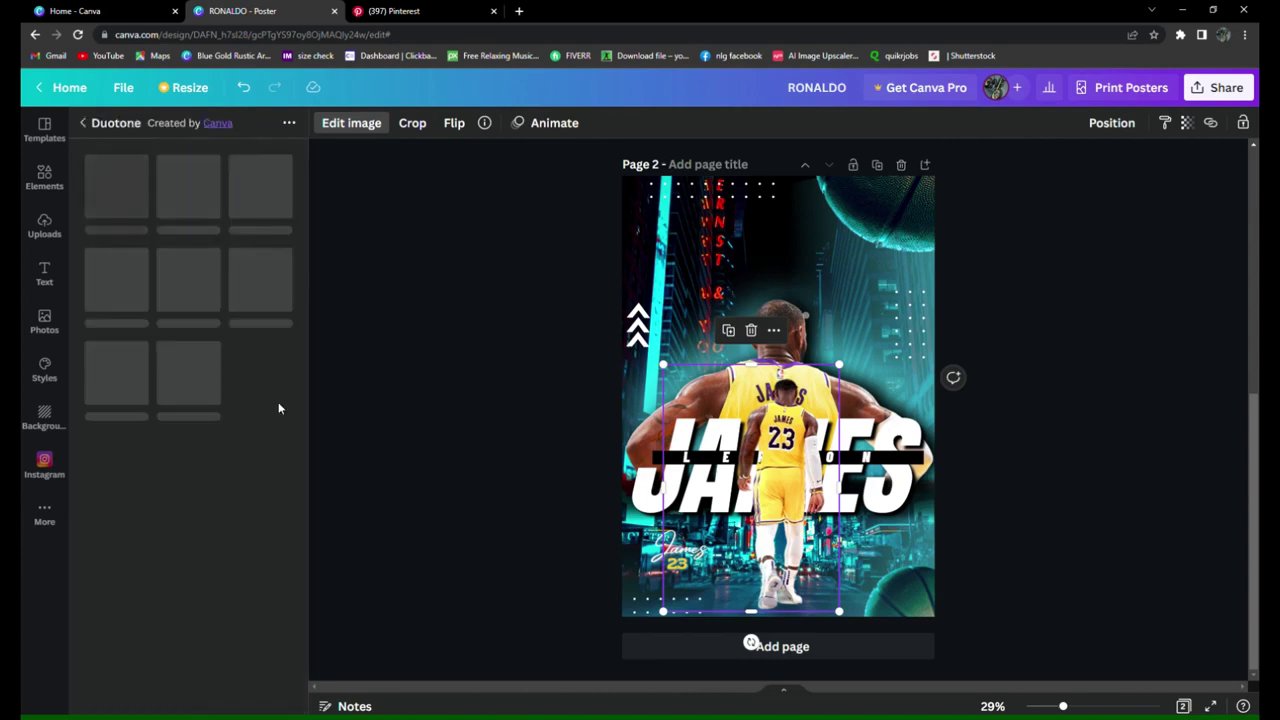
pyautogui.click(257, 185)
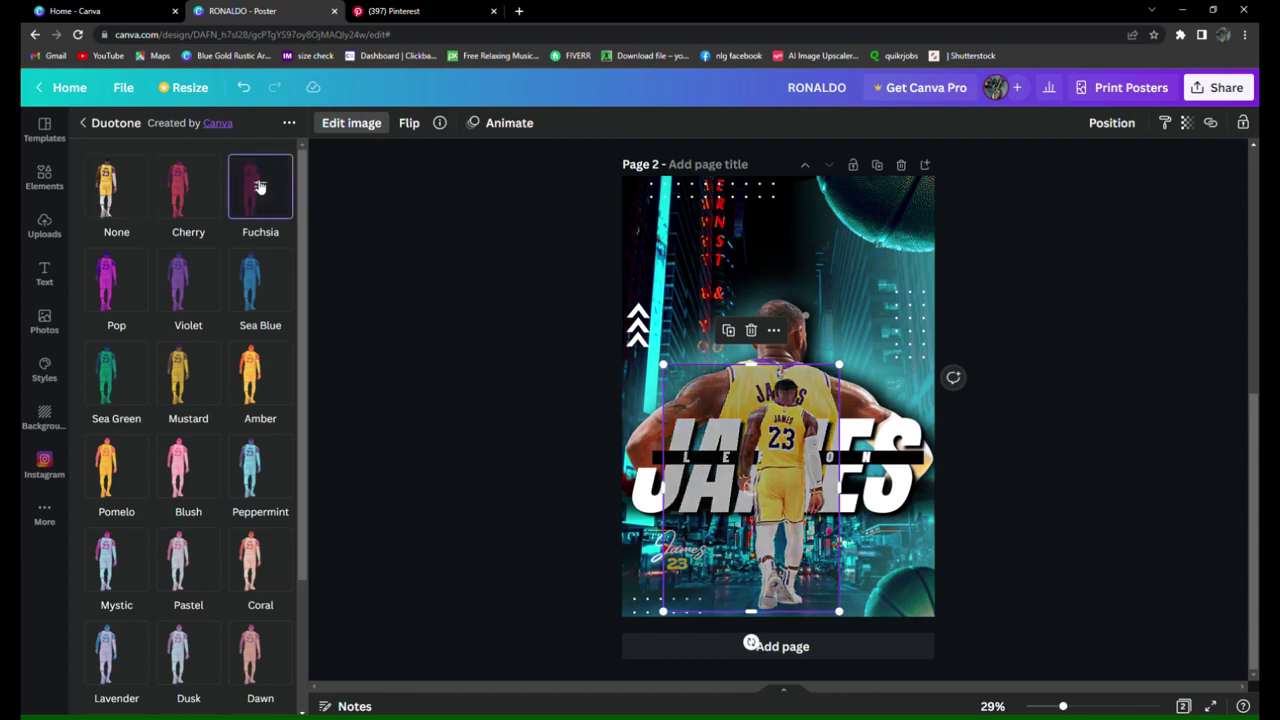
pyautogui.click(257, 185)
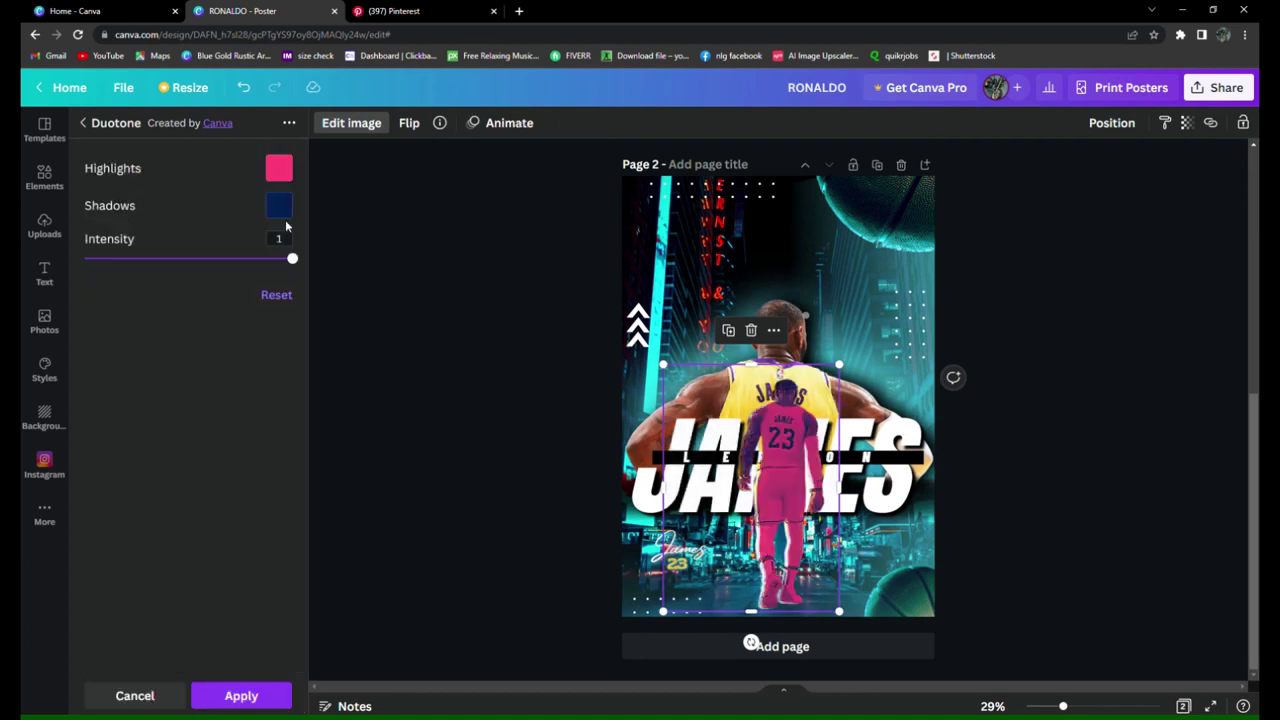
pyautogui.click(280, 206)
pyautogui.click(279, 168)
pyautogui.click(318, 230)
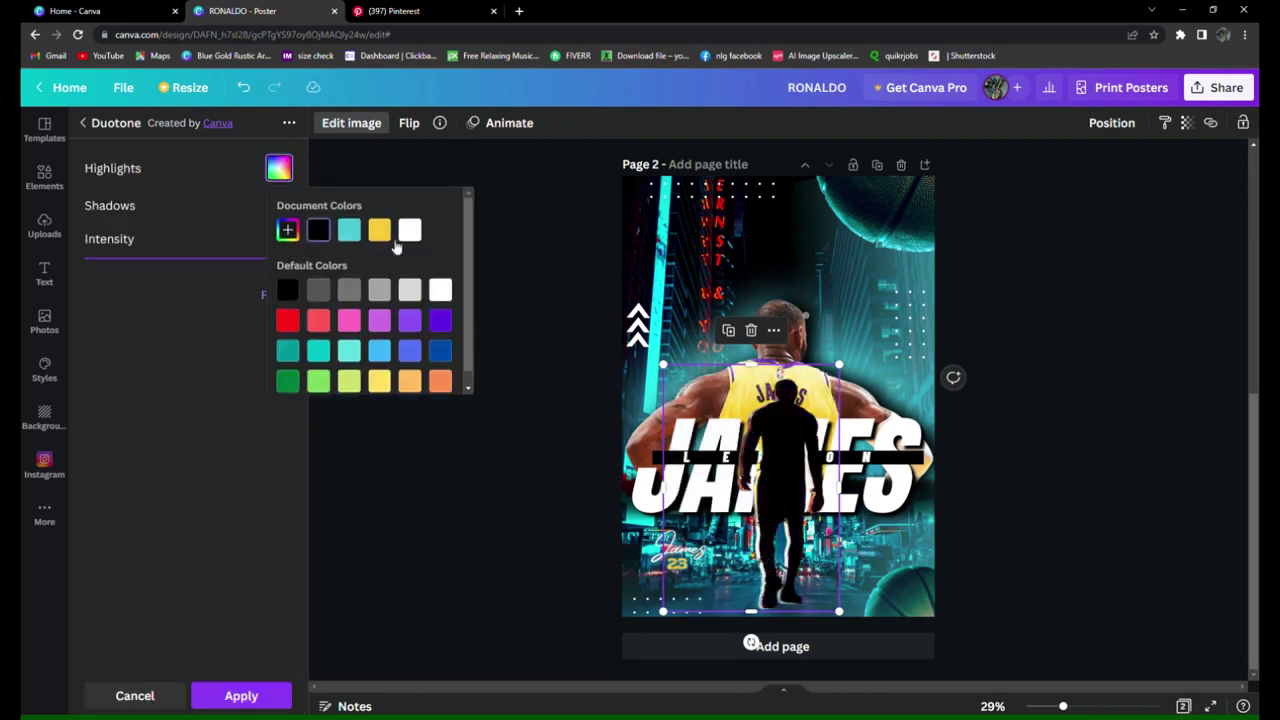
pyautogui.click(351, 122)
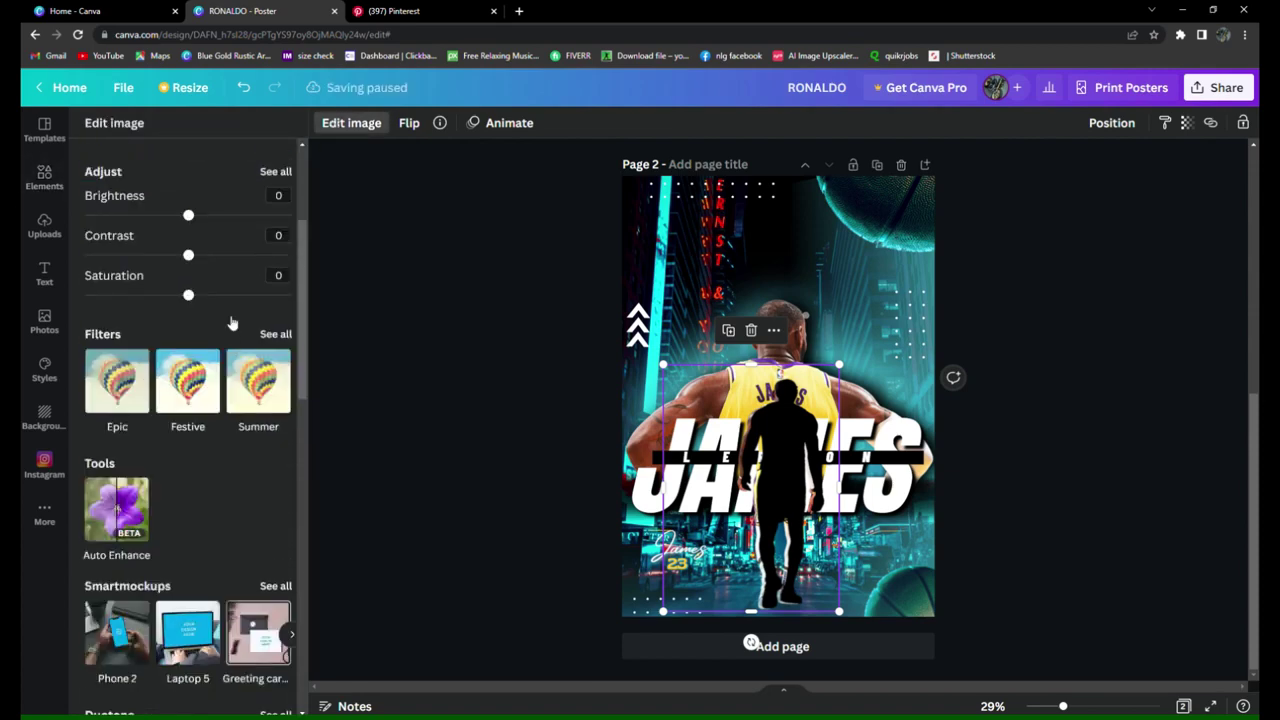
# - Blur the silhouette to 29 and send it one layer back behind the small player
pyautogui.click(276, 400)
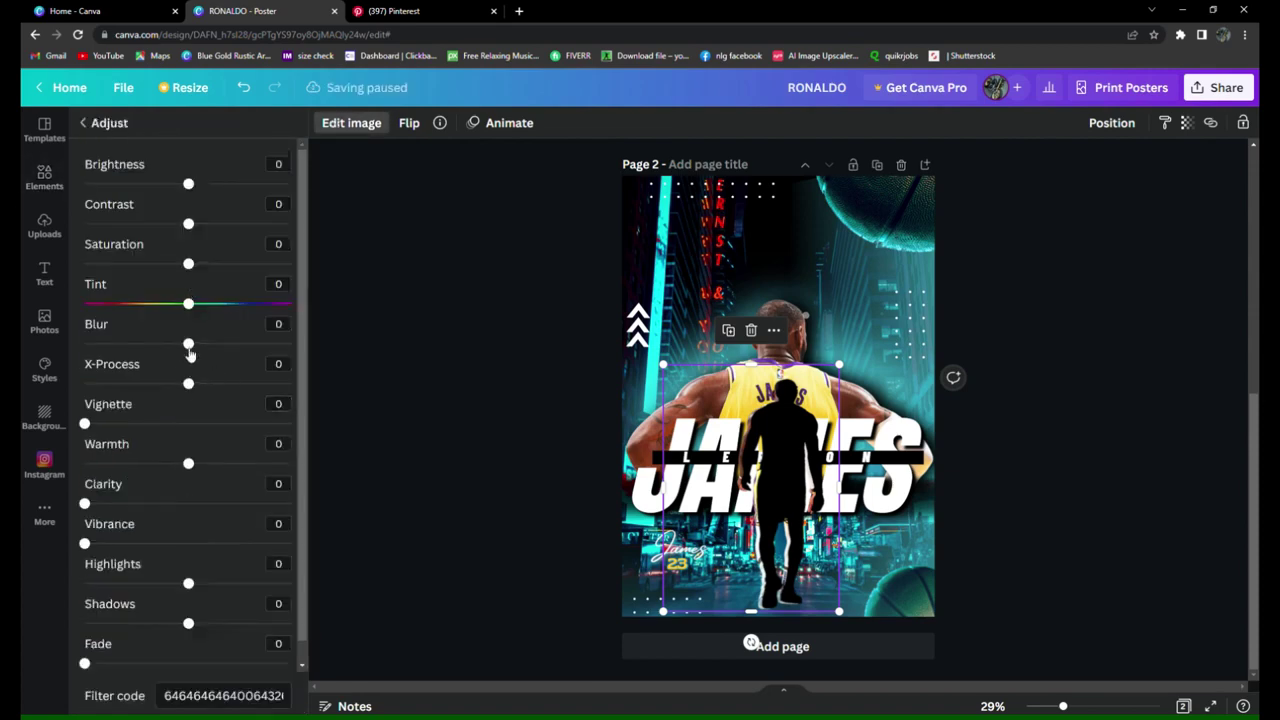
pyautogui.moveTo(188, 344); pyautogui.dragTo(226, 344)
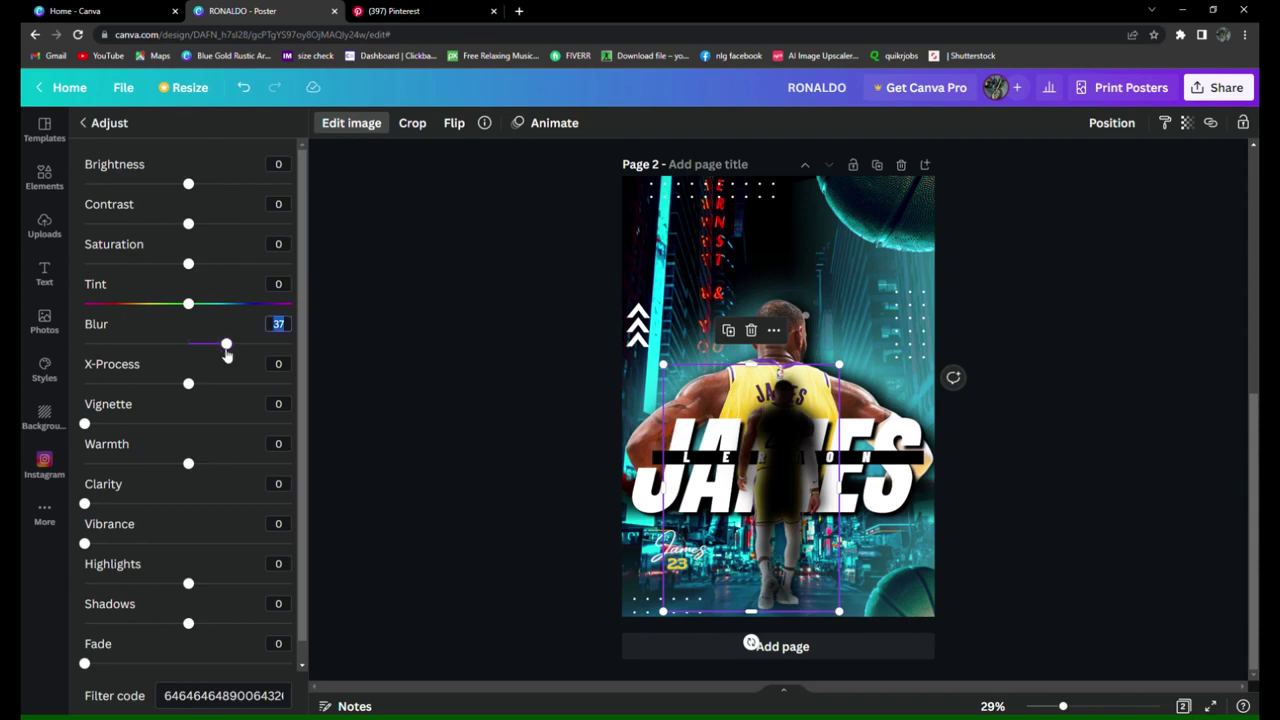
pyautogui.moveTo(226, 344); pyautogui.dragTo(218, 344)
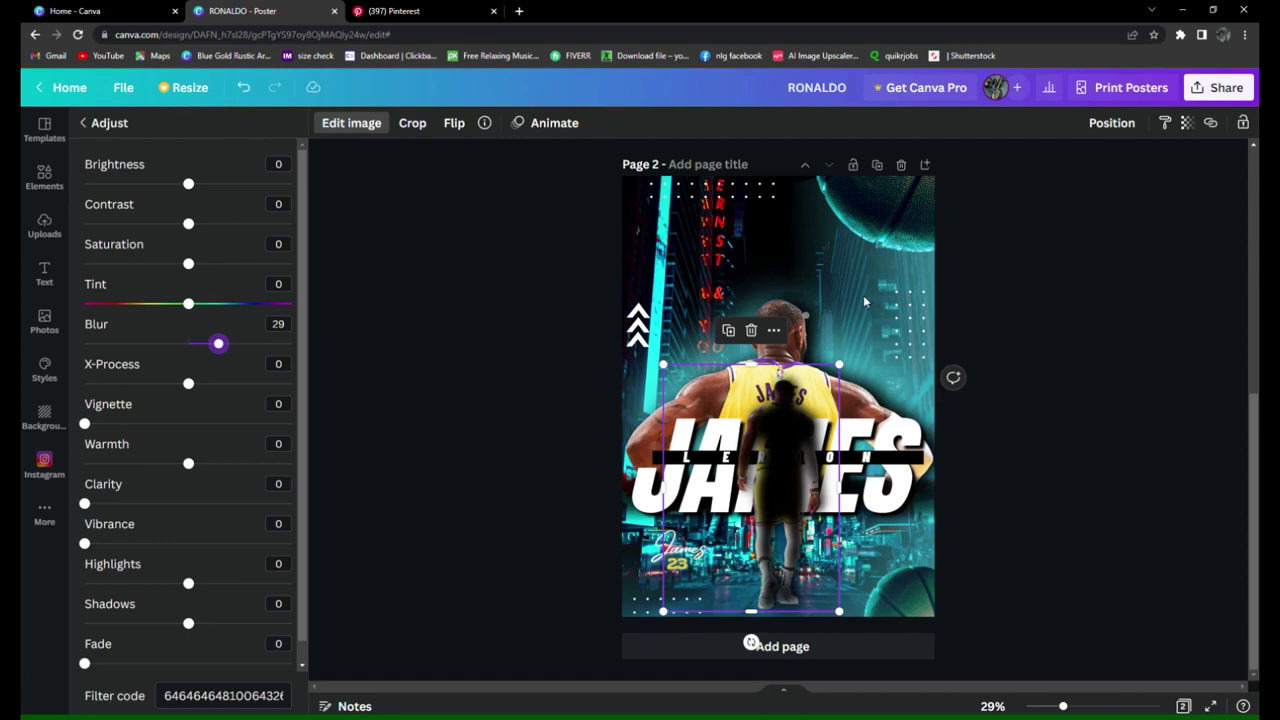
pyautogui.click(1112, 122)
pyautogui.click(1045, 163)
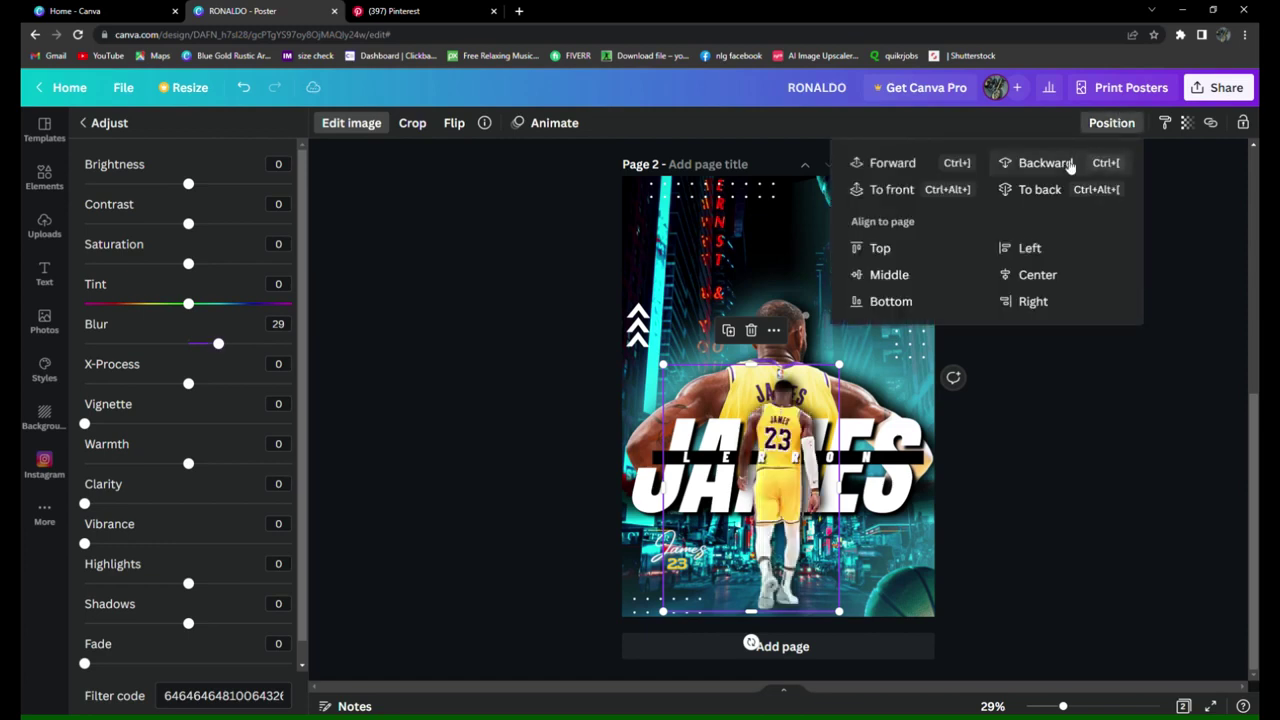
pyautogui.click(1147, 442)
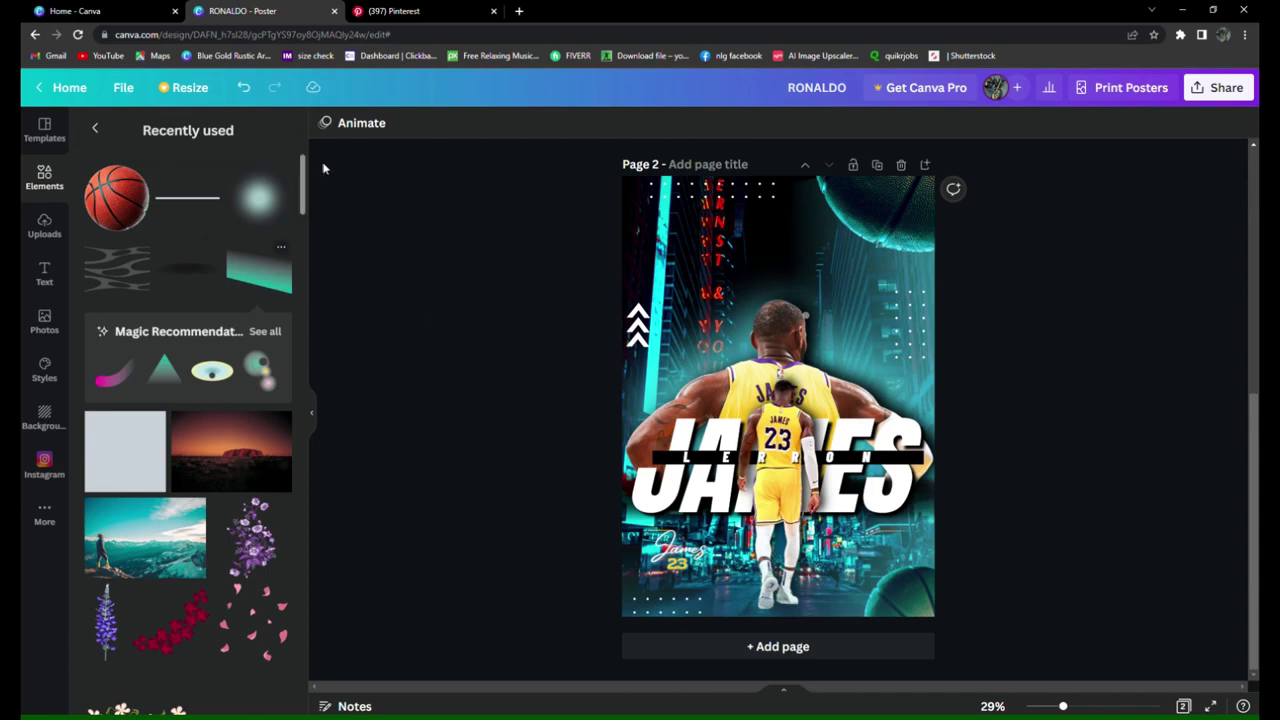
# - Add a teal gradient beam, moved up-left and rotated to 130°
pyautogui.click(258, 268)
pyautogui.click(324, 122)
pyautogui.click(206, 195)
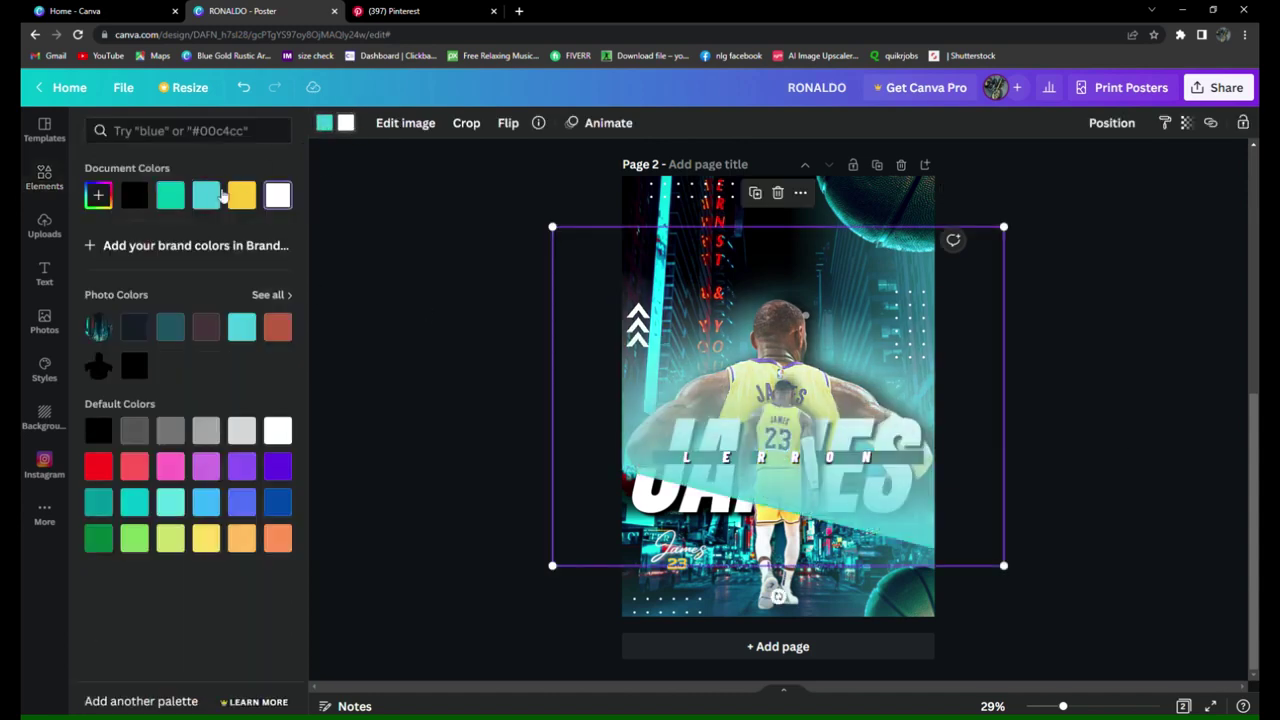
pyautogui.click(220, 195)
pyautogui.moveTo(778, 596)
pyautogui.mouseDown()
pyautogui.moveTo(565, 477)
pyautogui.moveTo(592, 321)
pyautogui.mouseUp()
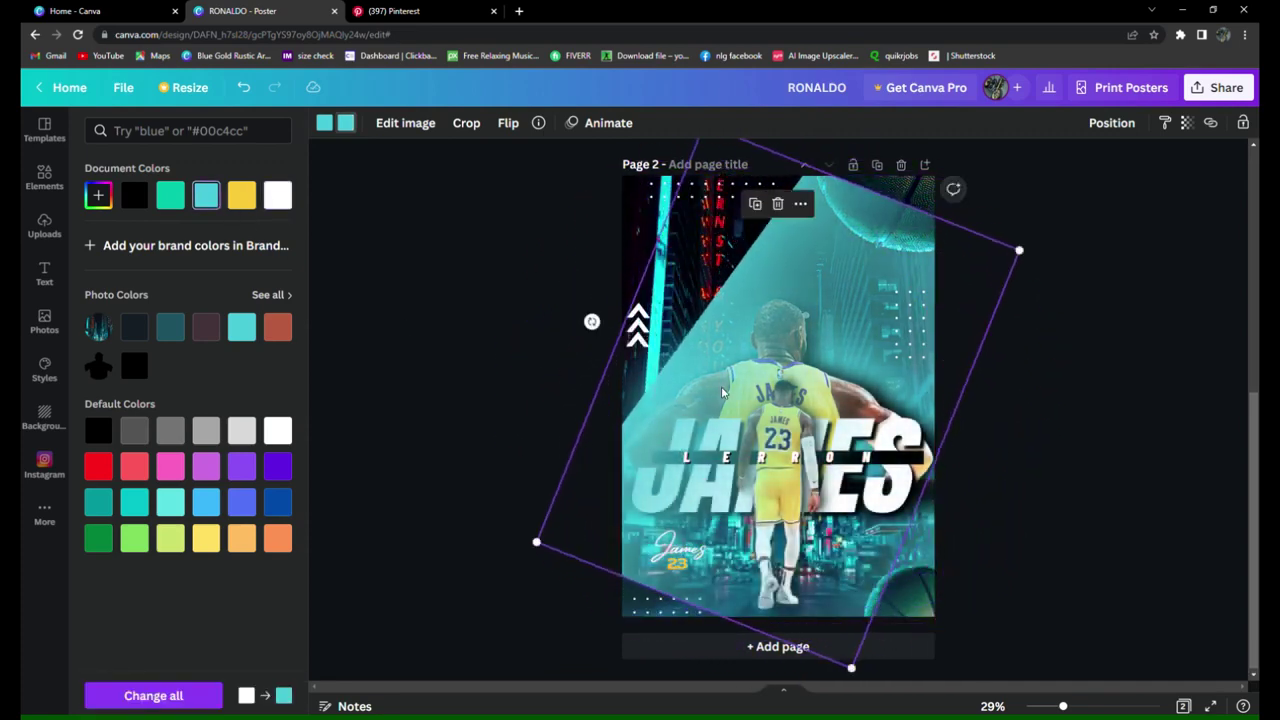
pyautogui.moveTo(723, 392); pyautogui.dragTo(609, 203)
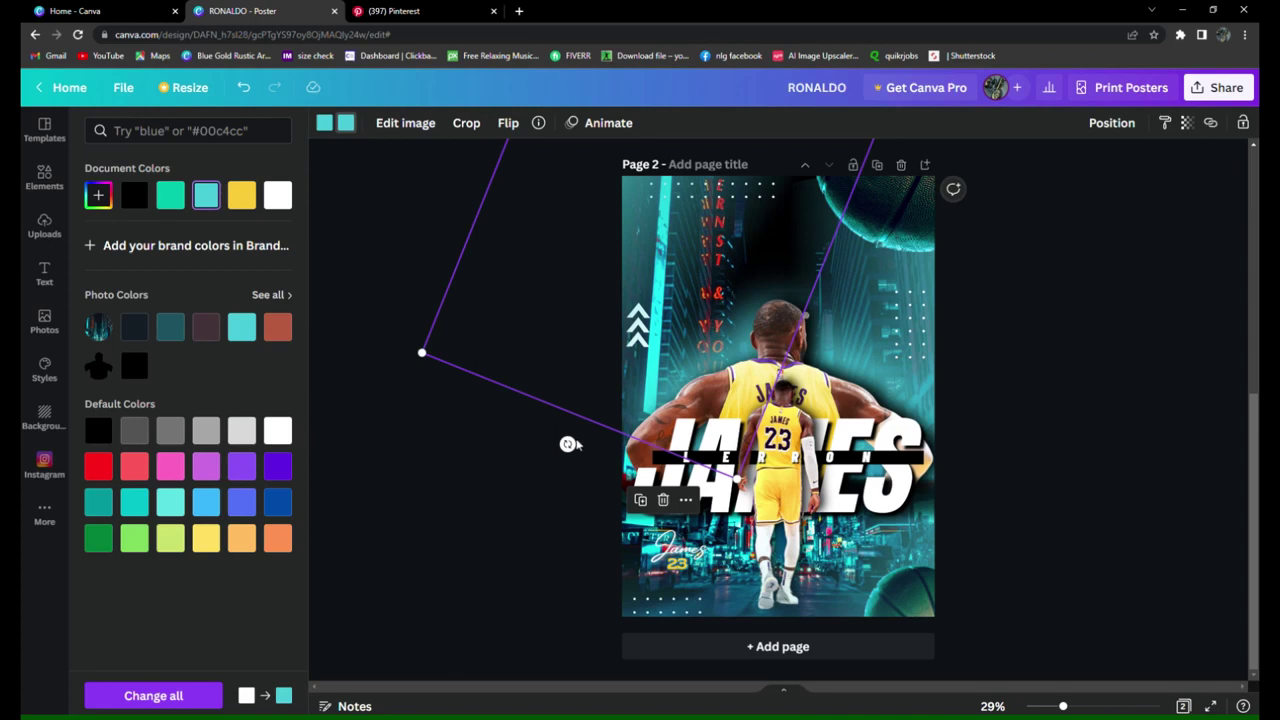
pyautogui.moveTo(567, 444); pyautogui.dragTo(446, 490)
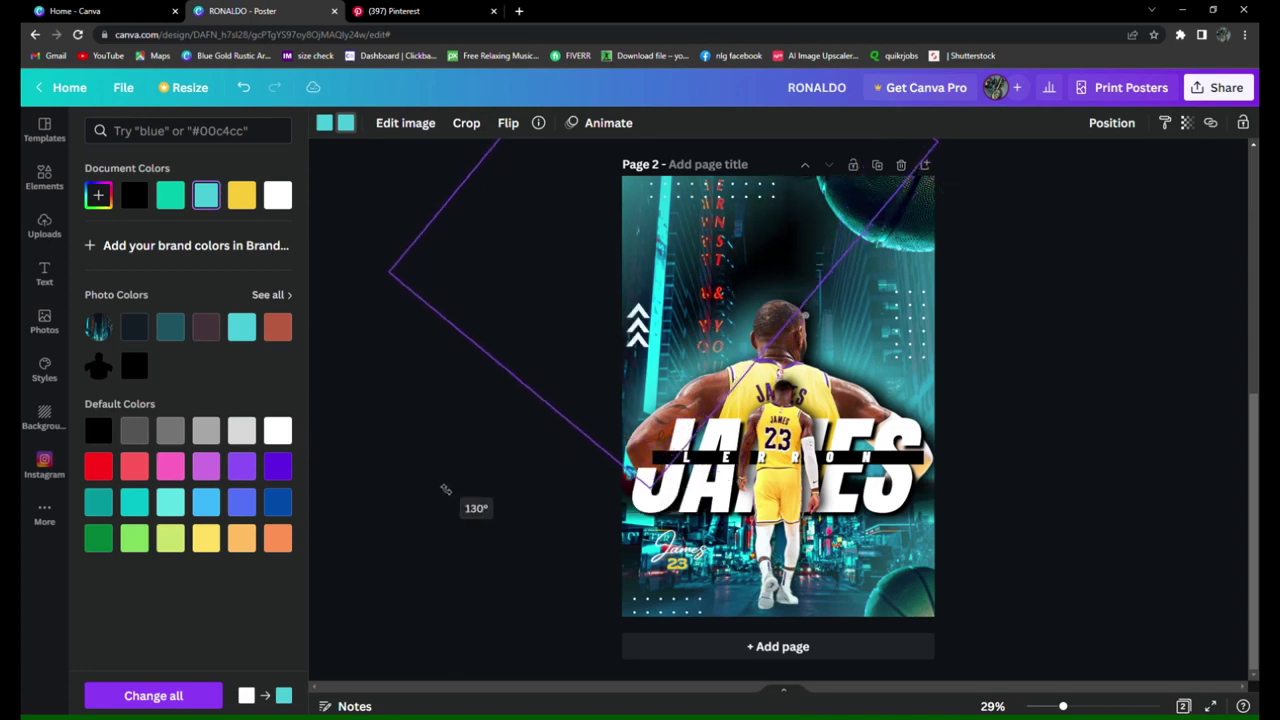
pyautogui.click(1078, 448)
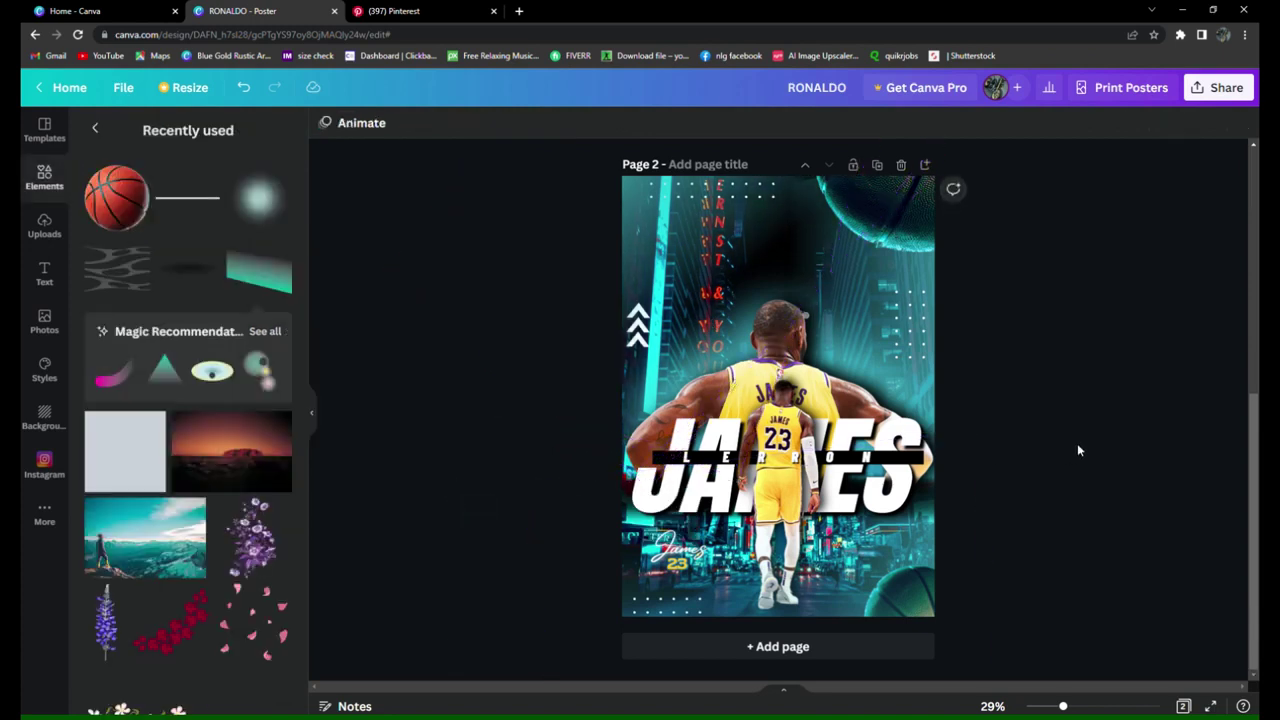
# - Copy the purple line element, rotate it about 90°, and send it one layer back
pyautogui.rightClick(695, 203)
pyautogui.click(772, 222)
pyautogui.moveTo(565, 432)
pyautogui.mouseDown()
pyautogui.moveTo(706, 330)
pyautogui.moveTo(647, 502)
pyautogui.mouseUp()
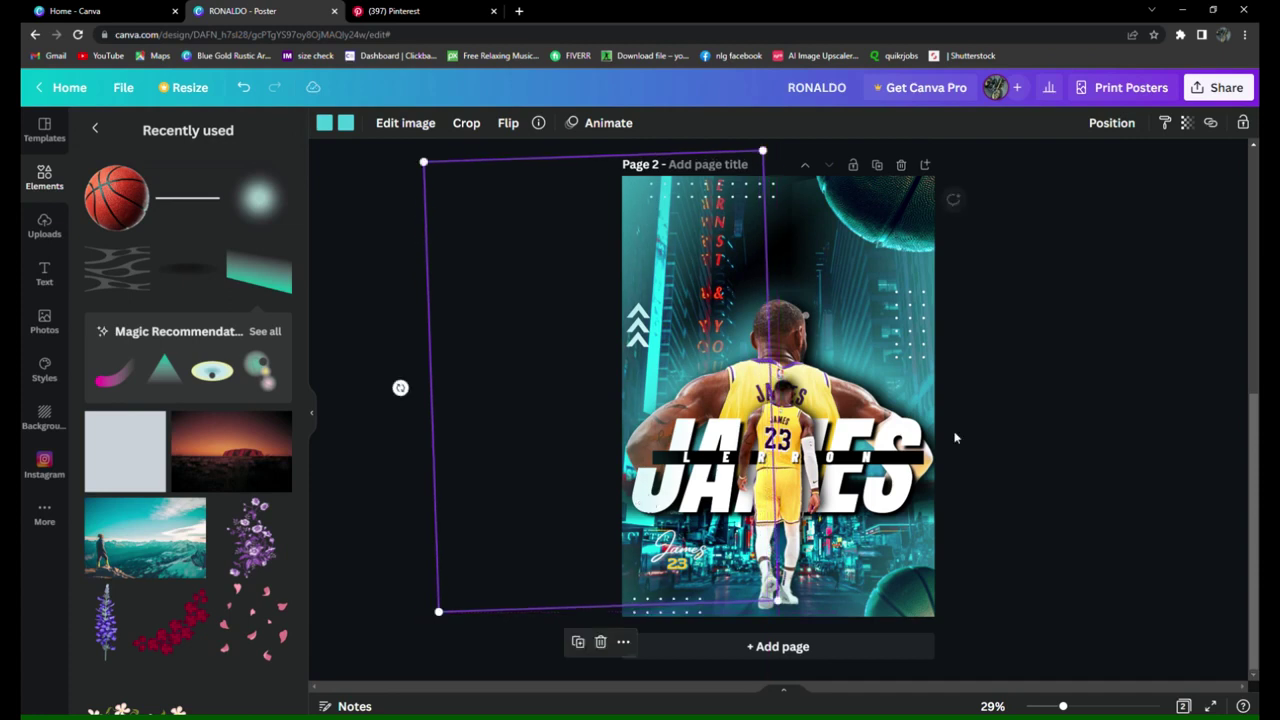
pyautogui.click(1112, 390)
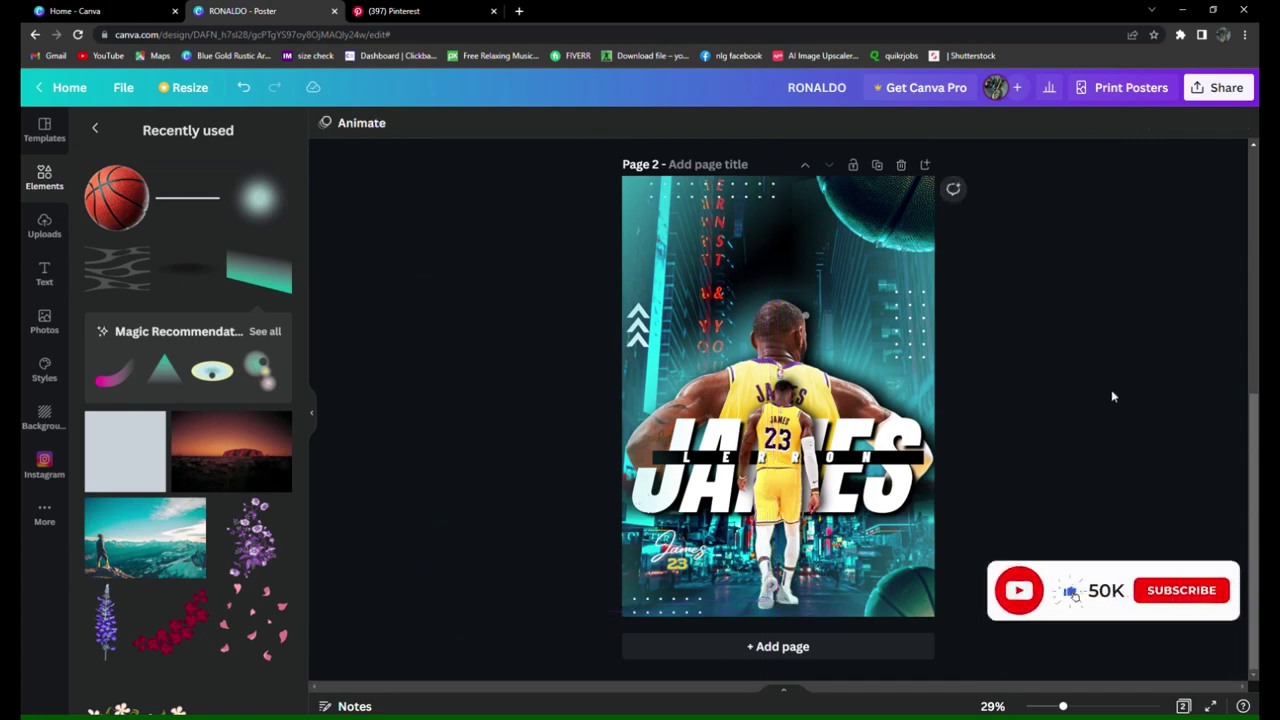
pyautogui.click(590, 330)
pyautogui.click(1112, 122)
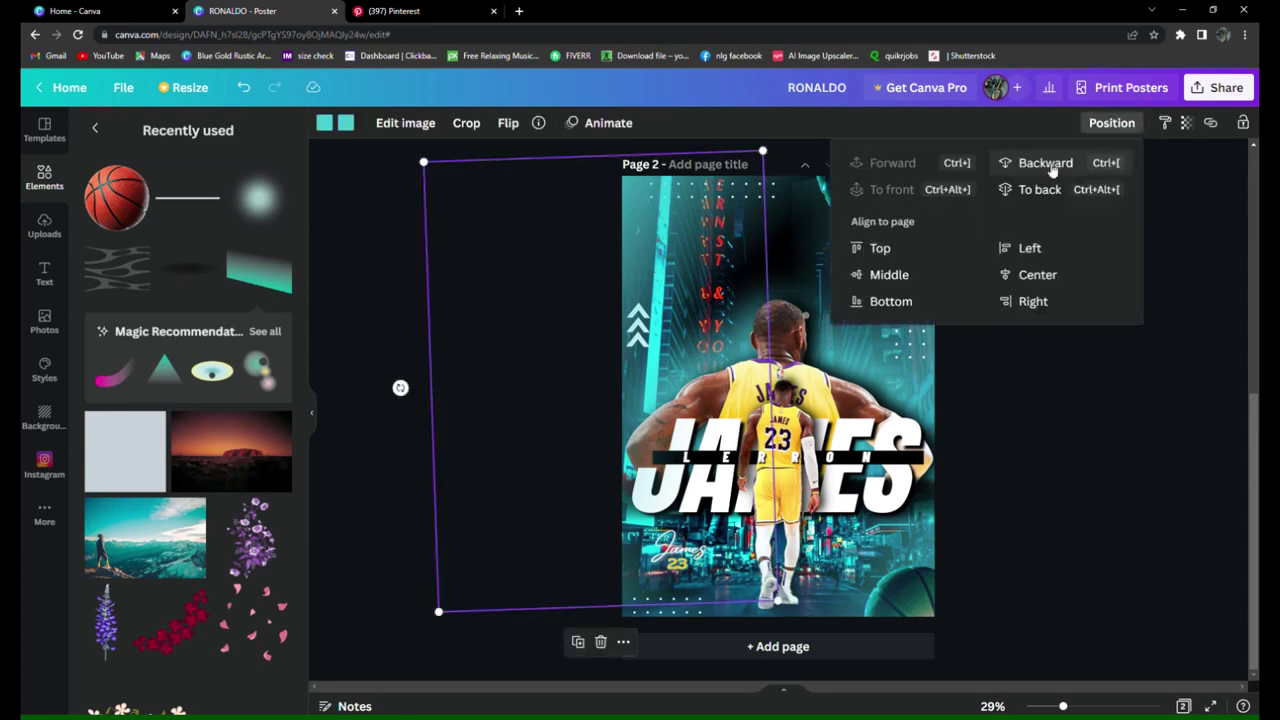
pyautogui.click(1045, 163)
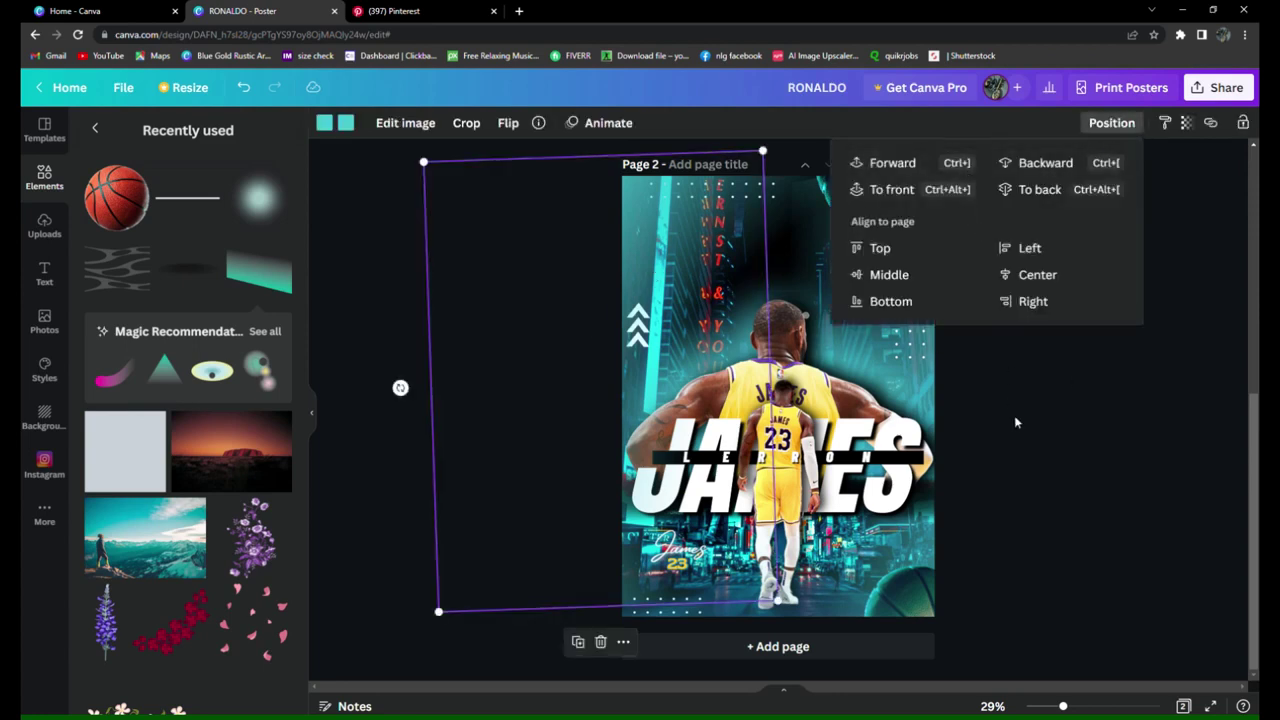
pyautogui.click(1030, 461)
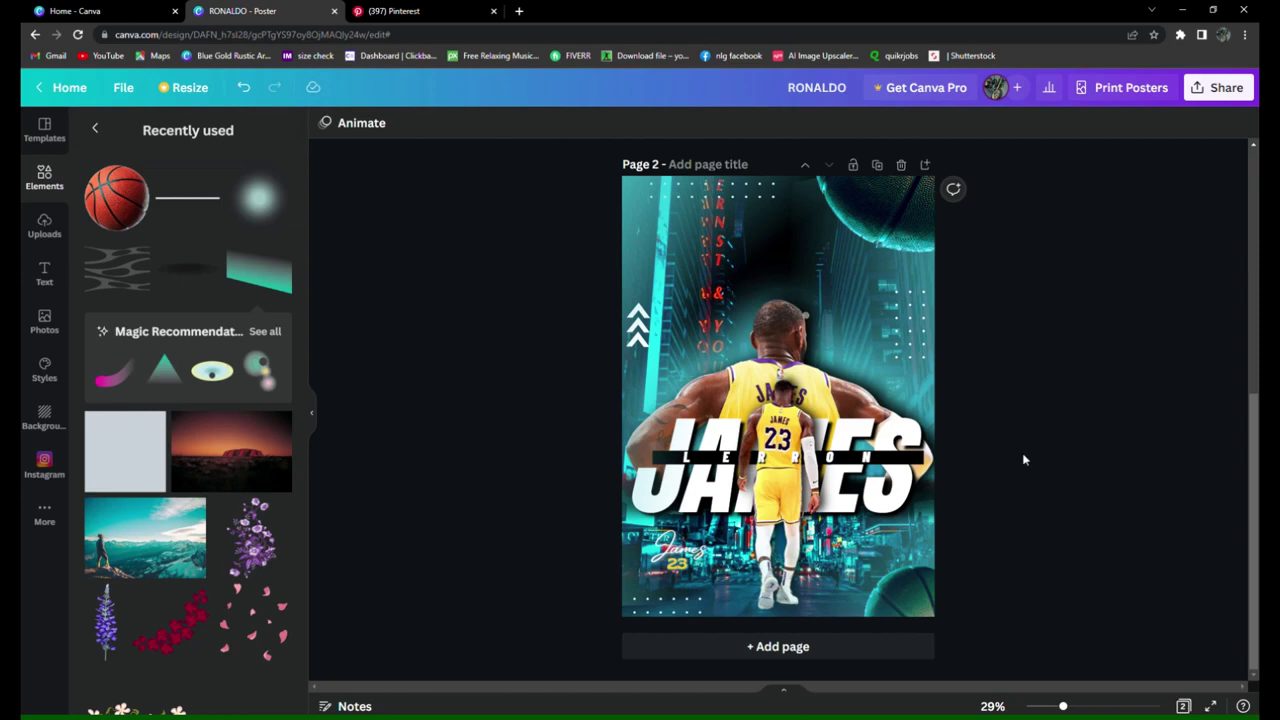
pyautogui.click(1210, 706)
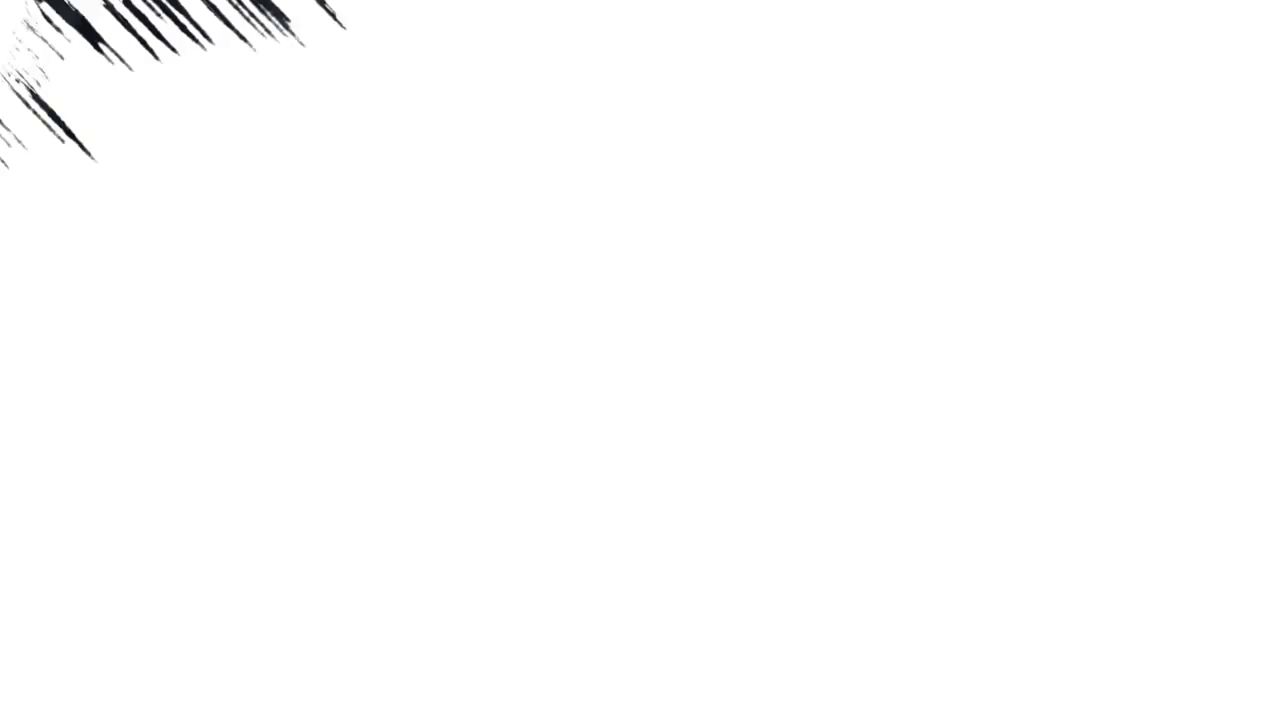